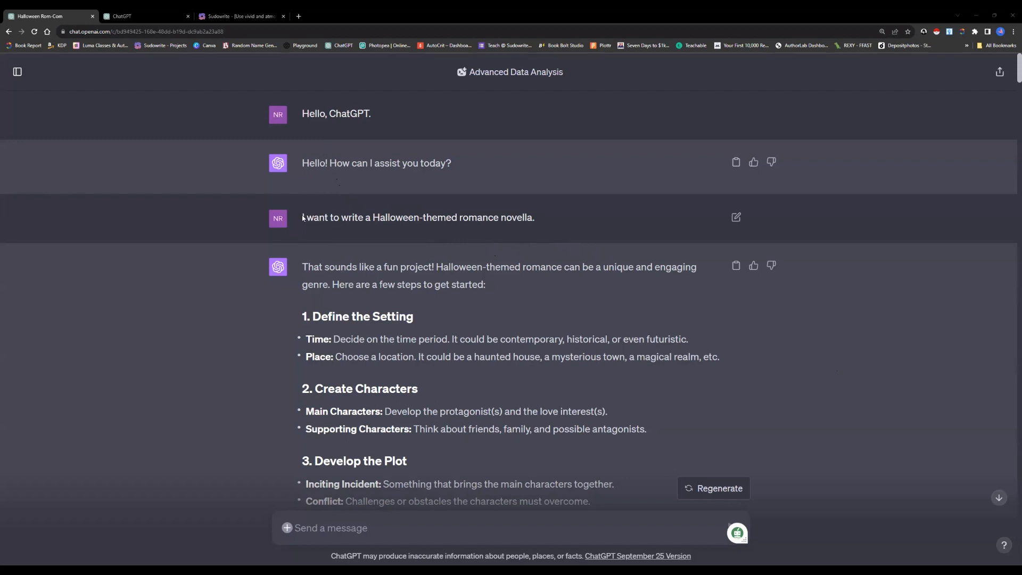
# Review the opening request for a Halloween-themed romance novella, the five planning steps in the reply and its example outline
pyautogui.moveTo(302, 217); pyautogui.dragTo(538, 221)
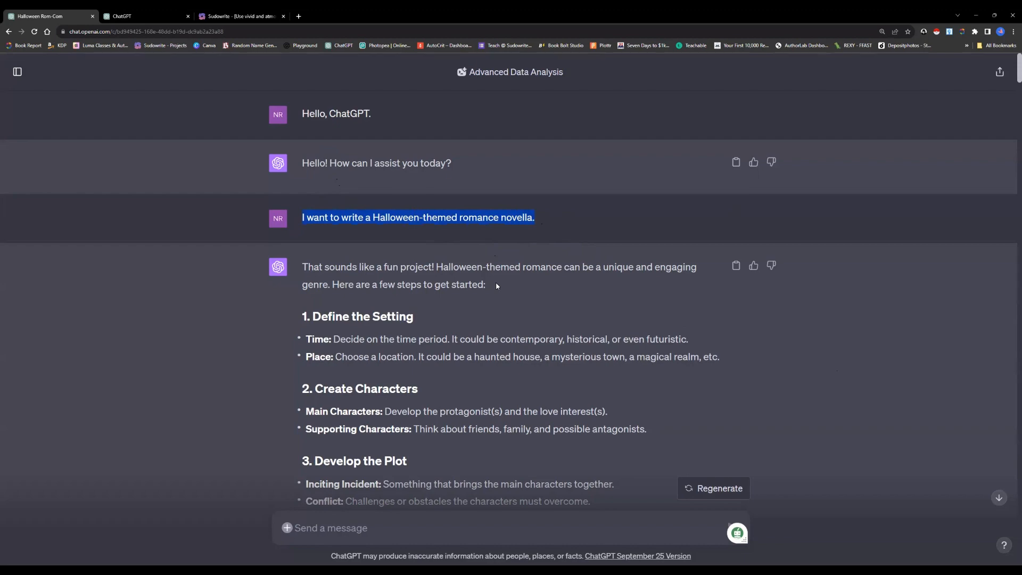
pyautogui.scroll(-4, 398, 269)
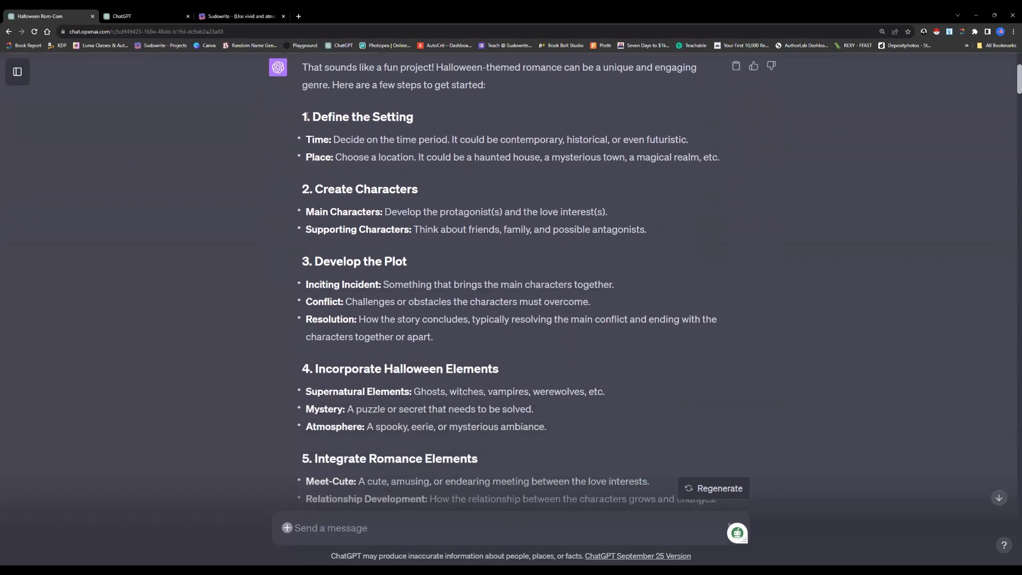
pyautogui.moveTo(306, 115); pyautogui.dragTo(479, 459)
pyautogui.click(512, 340)
pyautogui.scroll(-5, 512, 340)
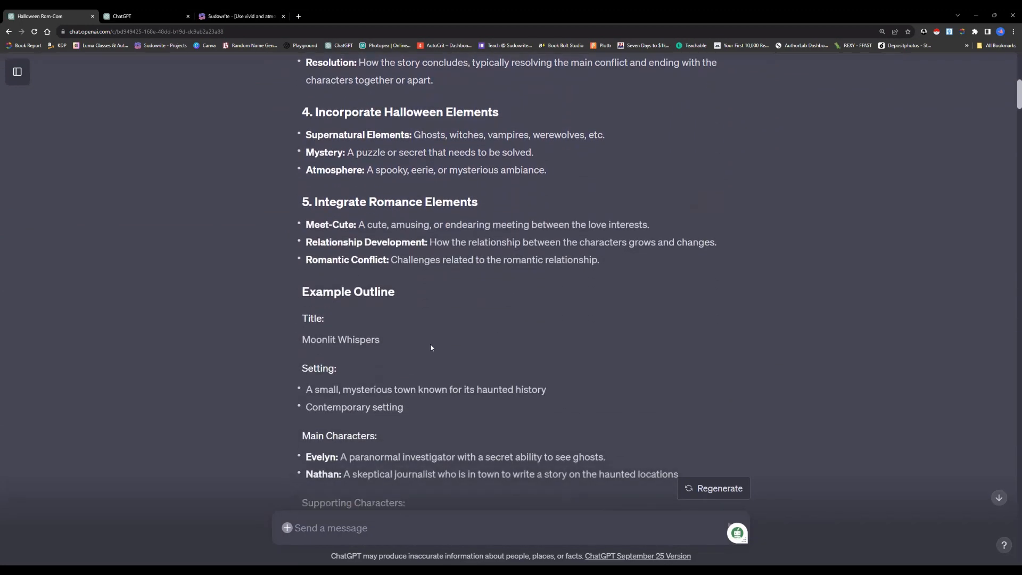
pyautogui.scroll(-3, 375, 358)
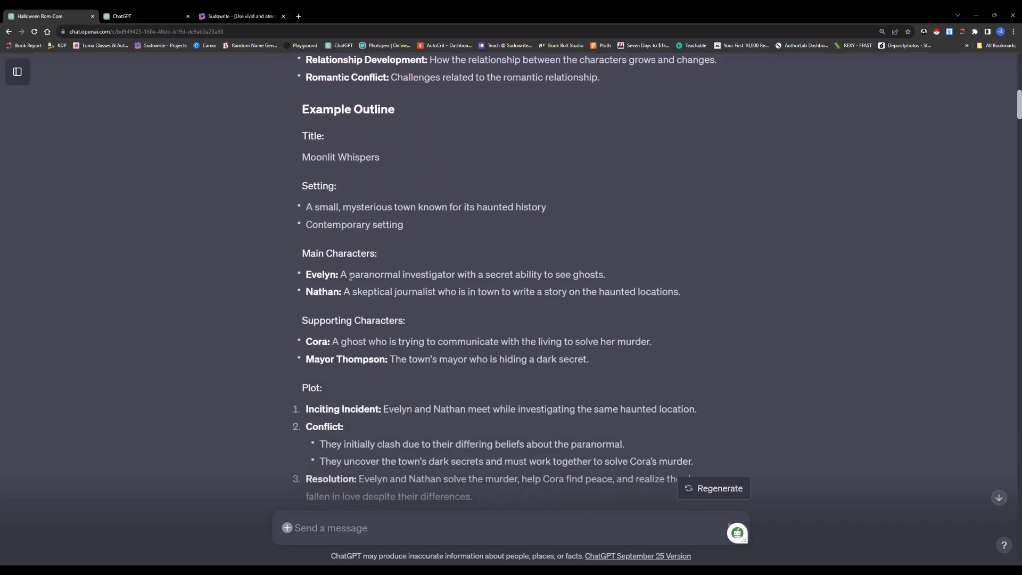
pyautogui.scroll(-6, 478, 346)
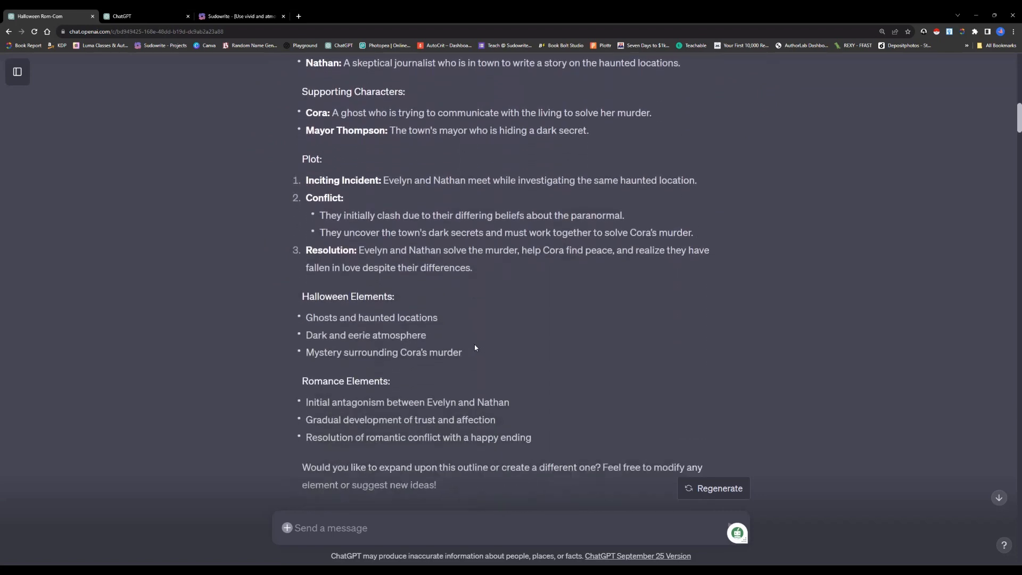
pyautogui.scroll(-1, 473, 347)
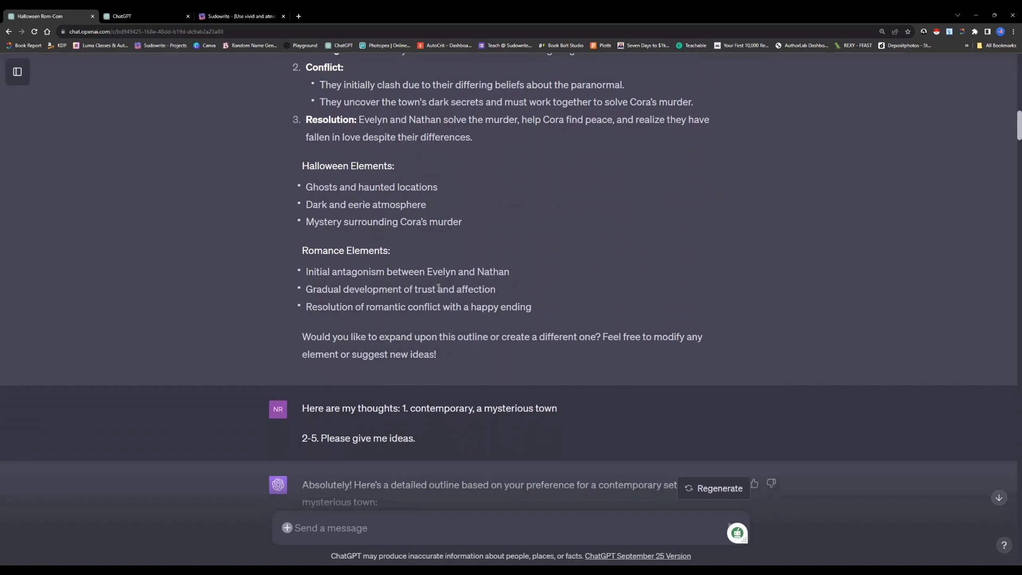
pyautogui.scroll(-1, 433, 329)
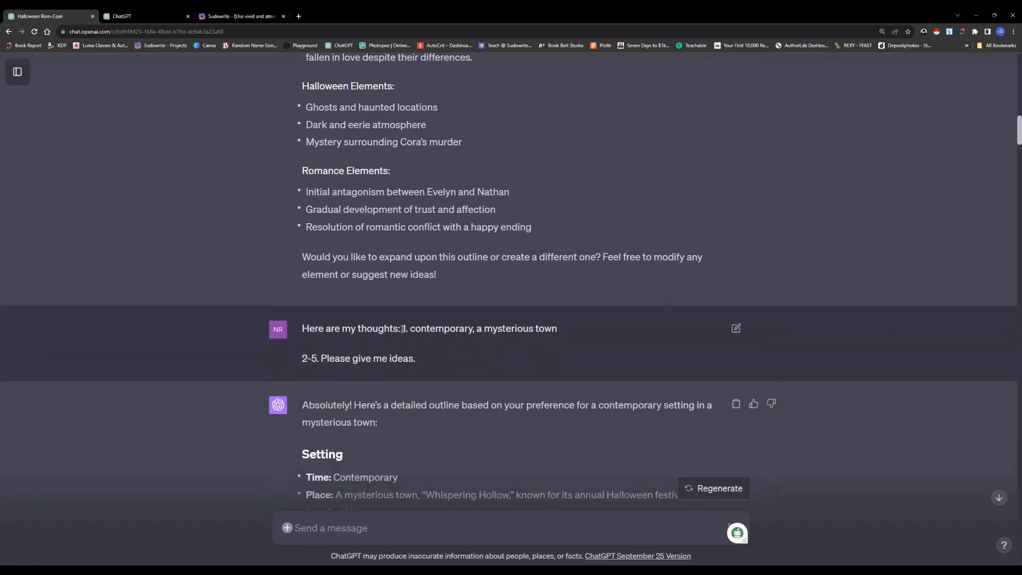
# Read the follow-up prompt choosing a contemporary, mysterious town and the resulting outline from setting and characters through the additional notes
pyautogui.moveTo(403, 329); pyautogui.dragTo(432, 360)
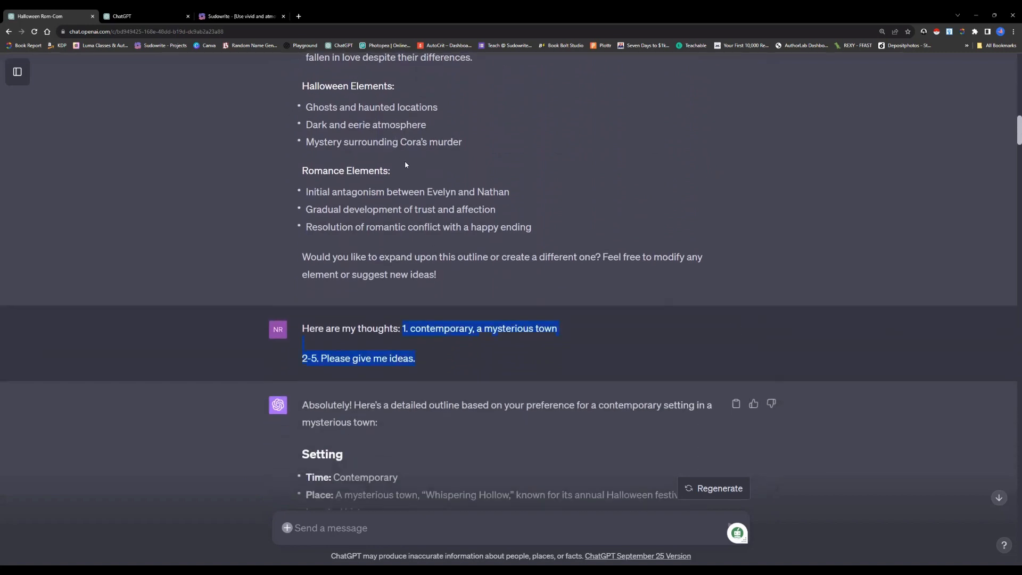
pyautogui.scroll(-5, 409, 301)
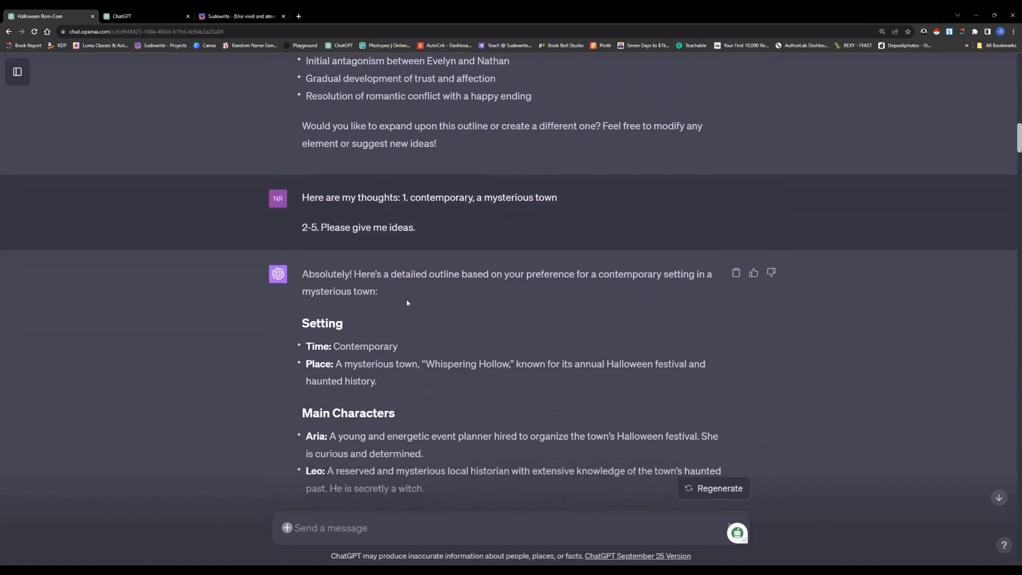
pyautogui.scroll(-1, 407, 304)
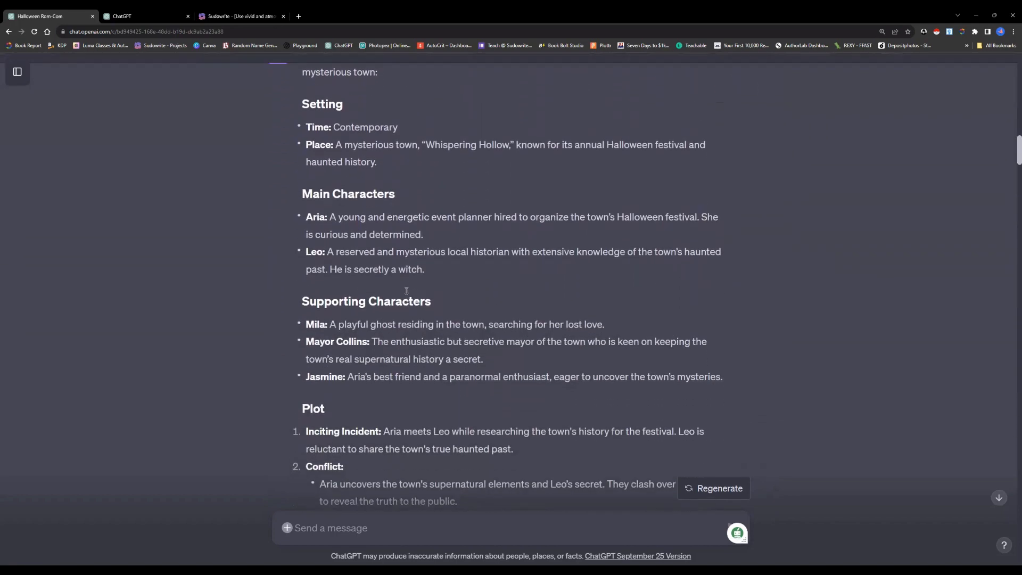
pyautogui.scroll(1, 406, 290)
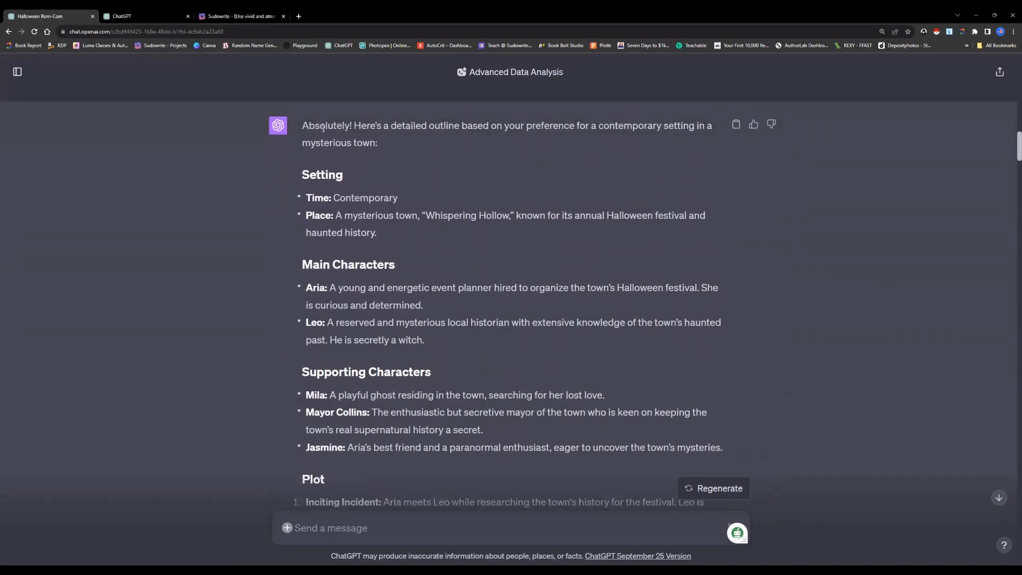
pyautogui.moveTo(303, 125); pyautogui.dragTo(723, 448)
pyautogui.click(623, 396)
pyautogui.scroll(-4, 461, 349)
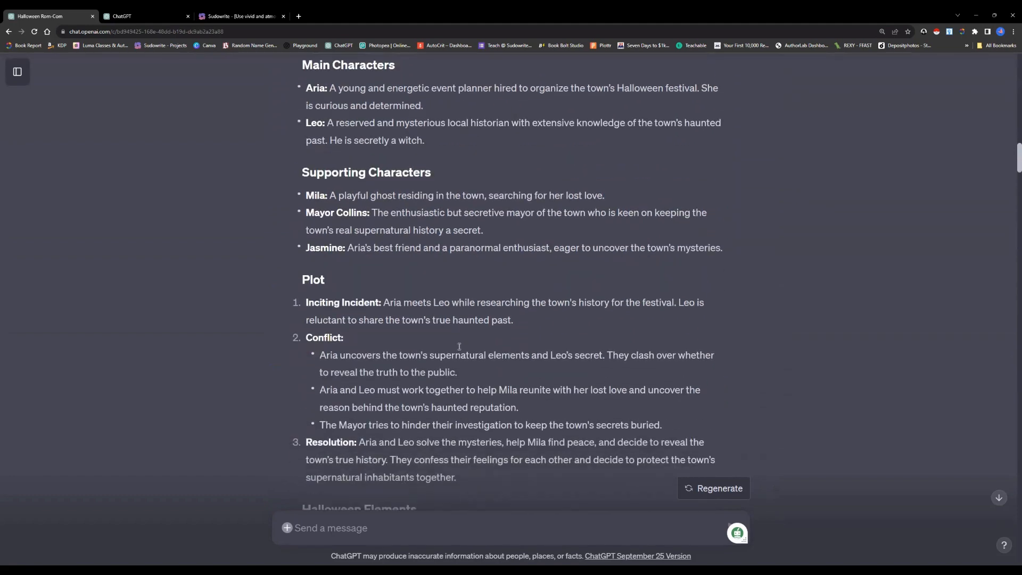
pyautogui.scroll(-3, 459, 346)
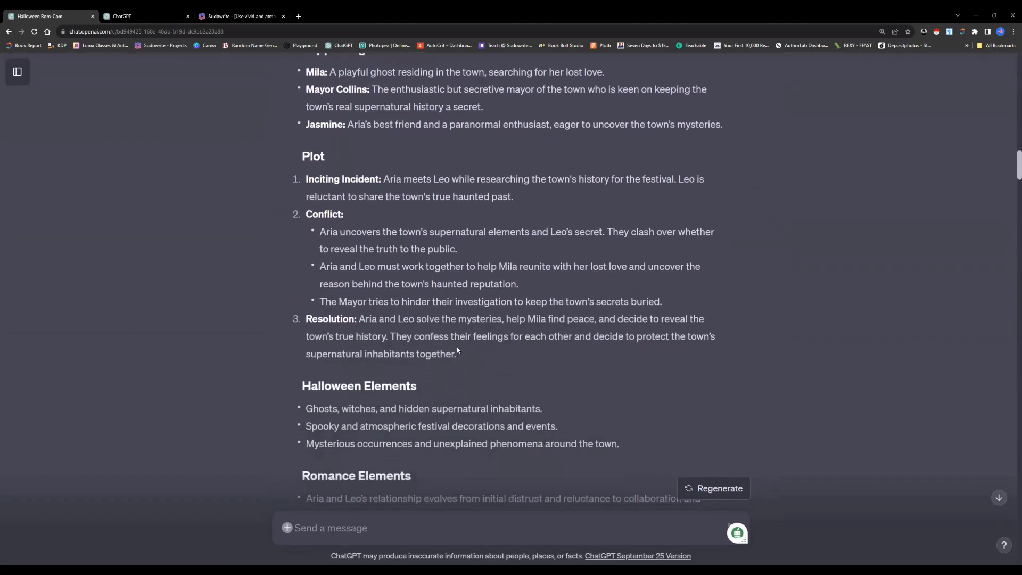
pyautogui.scroll(-3, 458, 350)
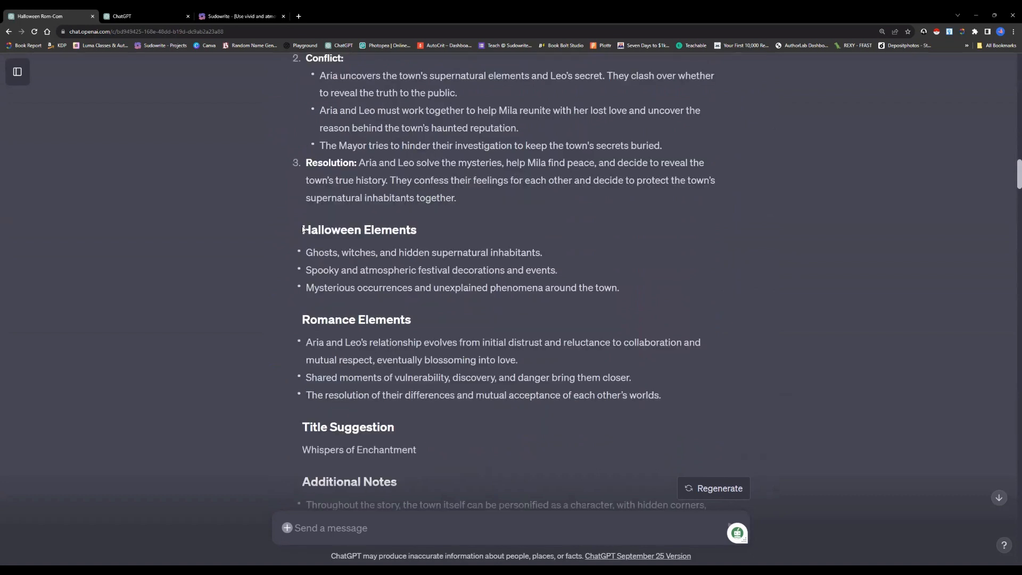
pyautogui.moveTo(303, 229); pyautogui.dragTo(644, 285)
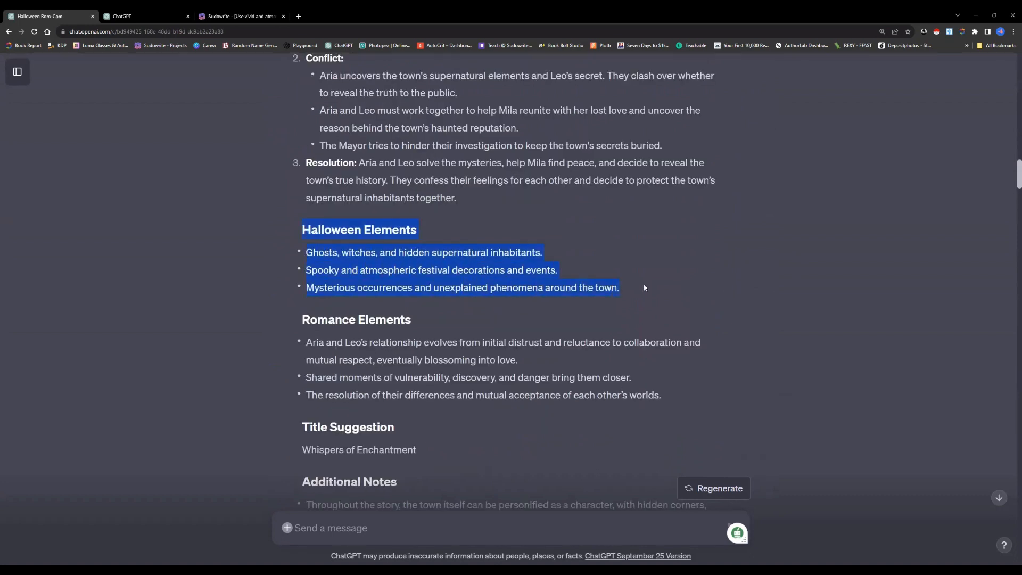
pyautogui.click(580, 319)
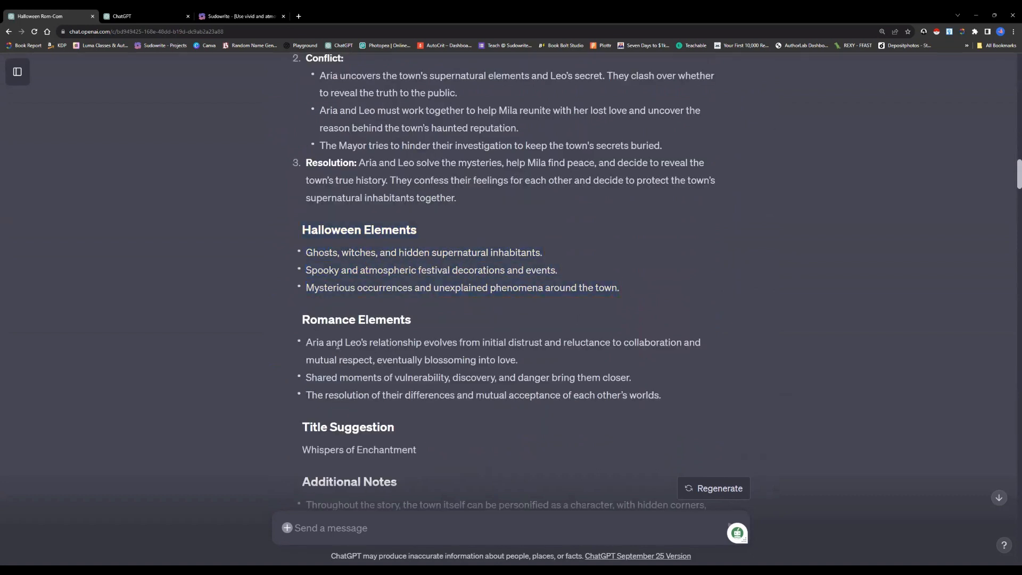
pyautogui.scroll(-5, 346, 350)
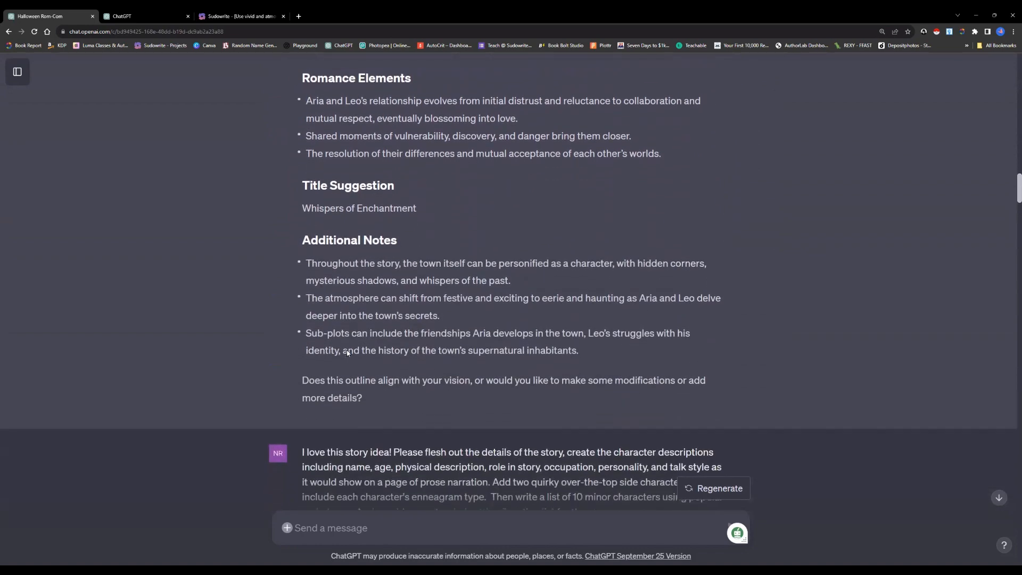
# Examine the prompt asking for fleshed-out character descriptions, two quirky side characters, enneagram types, 10 minor characters and an extended setting list
pyautogui.scroll(-4, 347, 350)
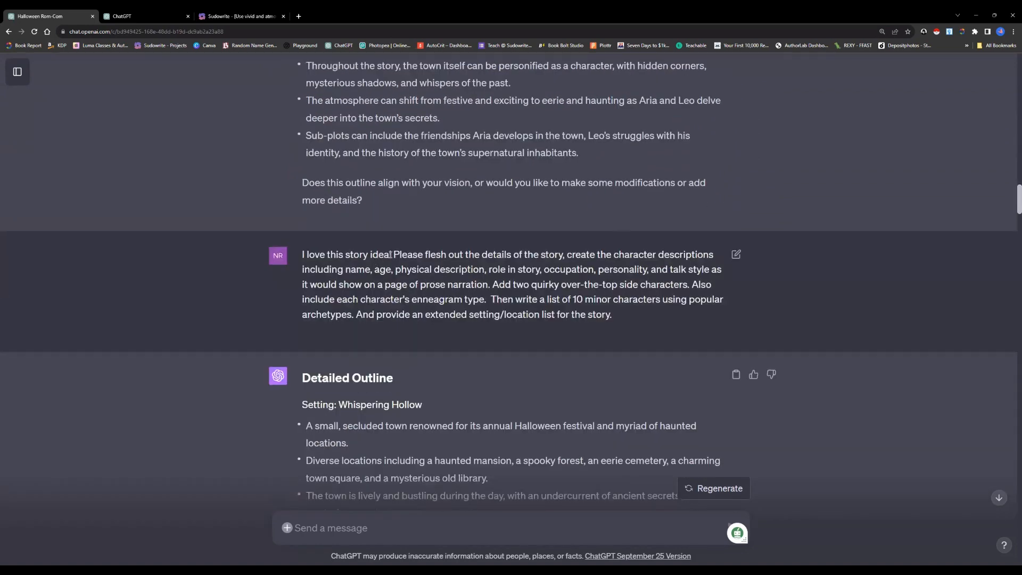
pyautogui.moveTo(393, 254); pyautogui.dragTo(550, 287)
pyautogui.moveTo(493, 284); pyautogui.dragTo(691, 286)
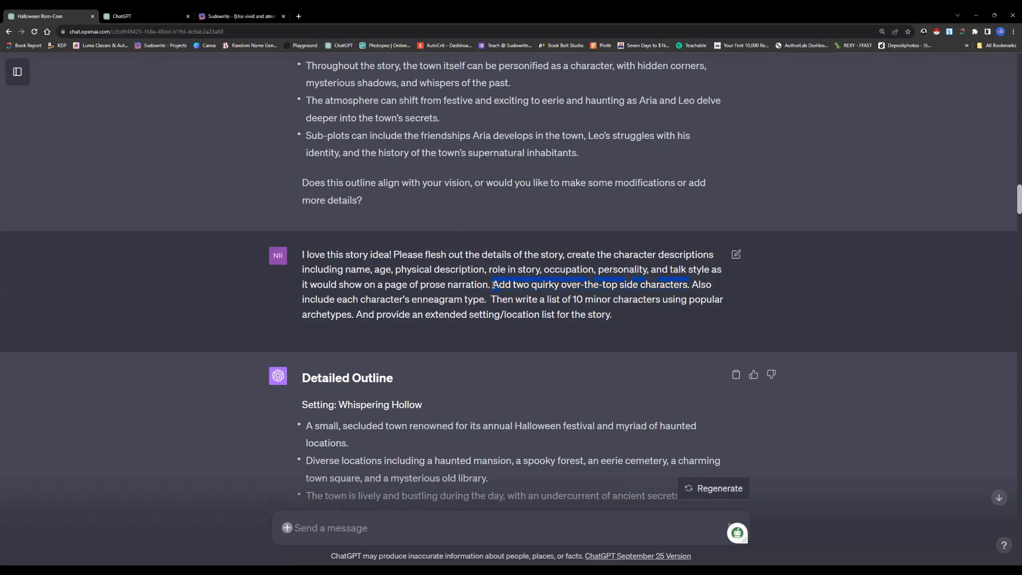
pyautogui.moveTo(689, 286); pyautogui.dragTo(691, 286)
pyautogui.click(415, 300)
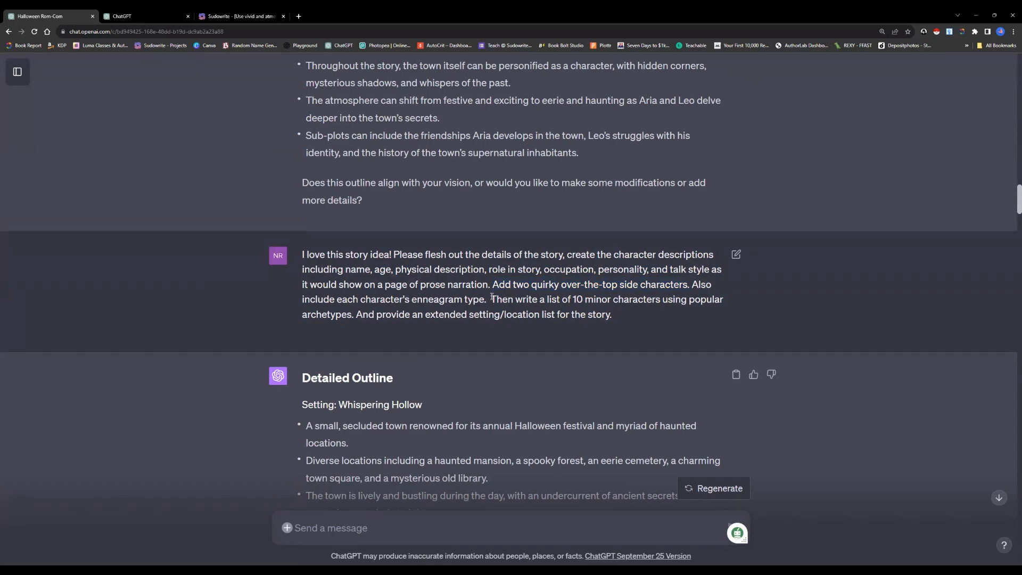
pyautogui.moveTo(491, 300); pyautogui.dragTo(555, 309)
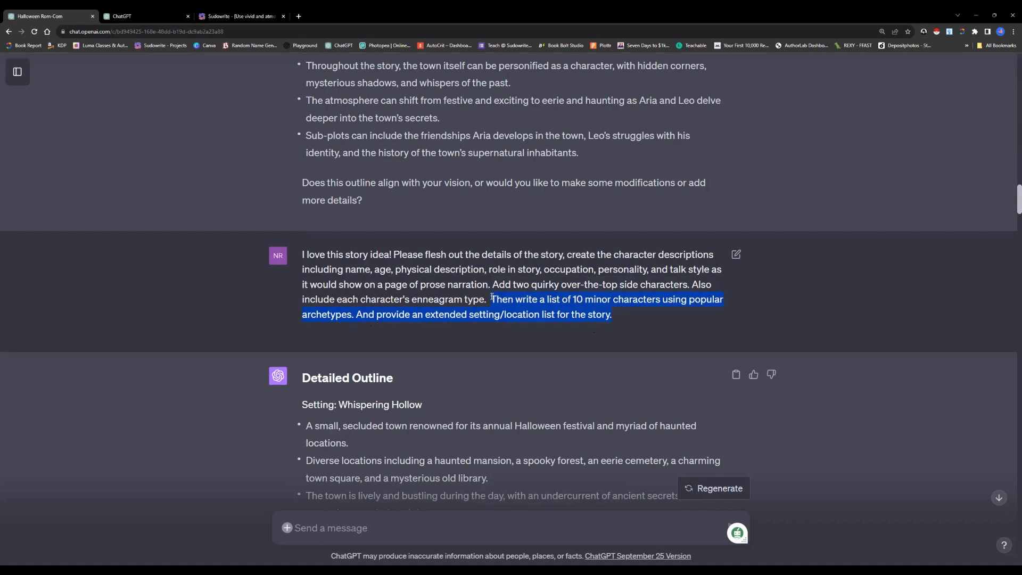
pyautogui.click(619, 315)
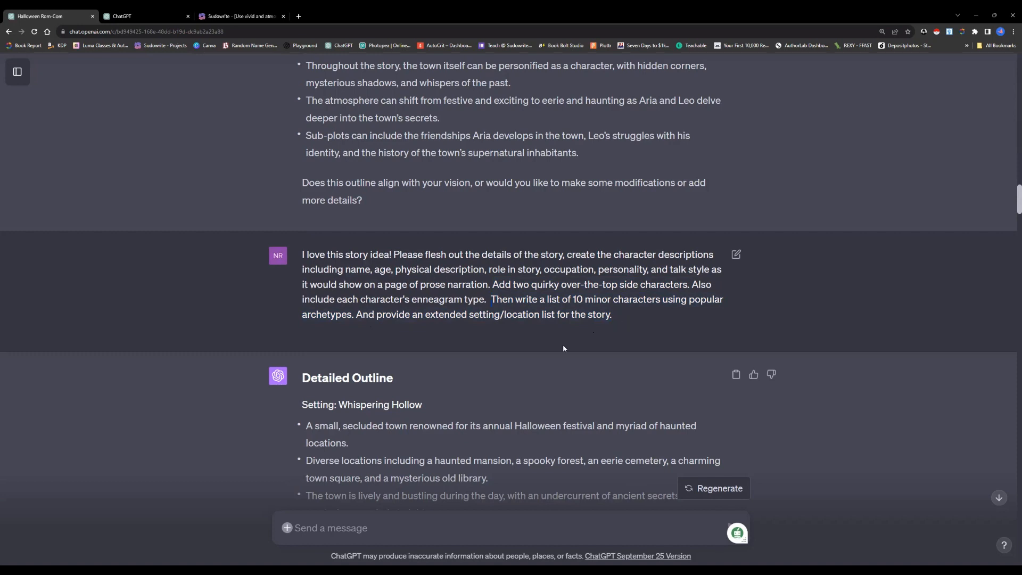
pyautogui.scroll(-2, 493, 380)
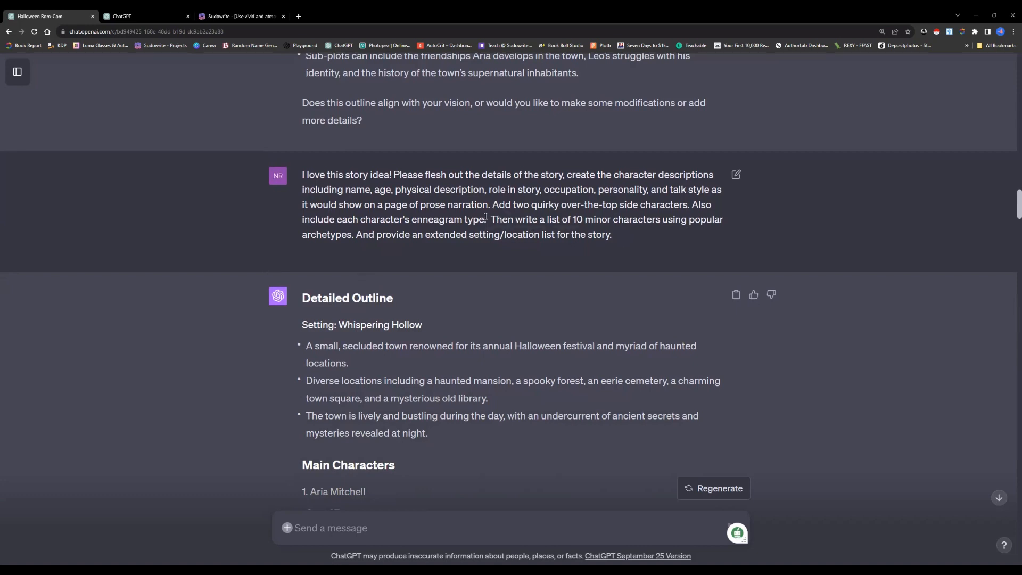
# Review the detailed outline's setting, its main, supporting and quirky character profiles, the minor character archetypes and the extended location list
pyautogui.scroll(-3, 483, 234)
pyautogui.scroll(-2, 484, 236)
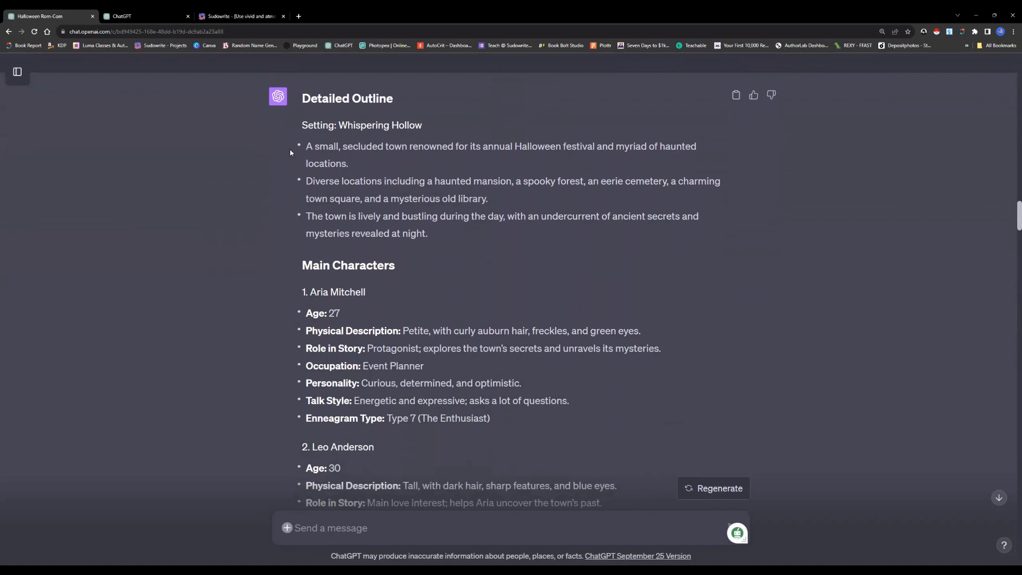
pyautogui.scroll(-1, 289, 149)
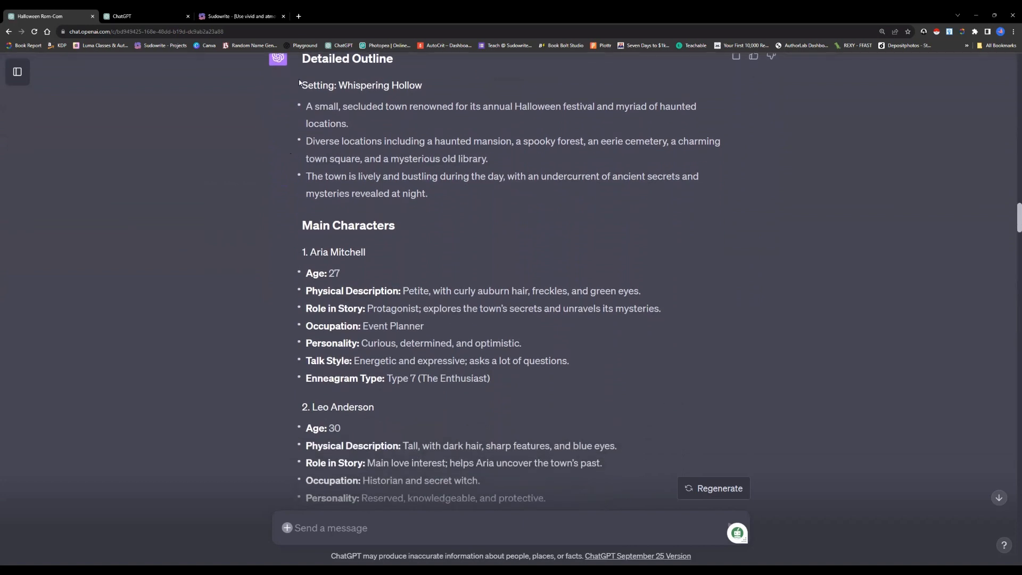
pyautogui.scroll(-2, 363, 267)
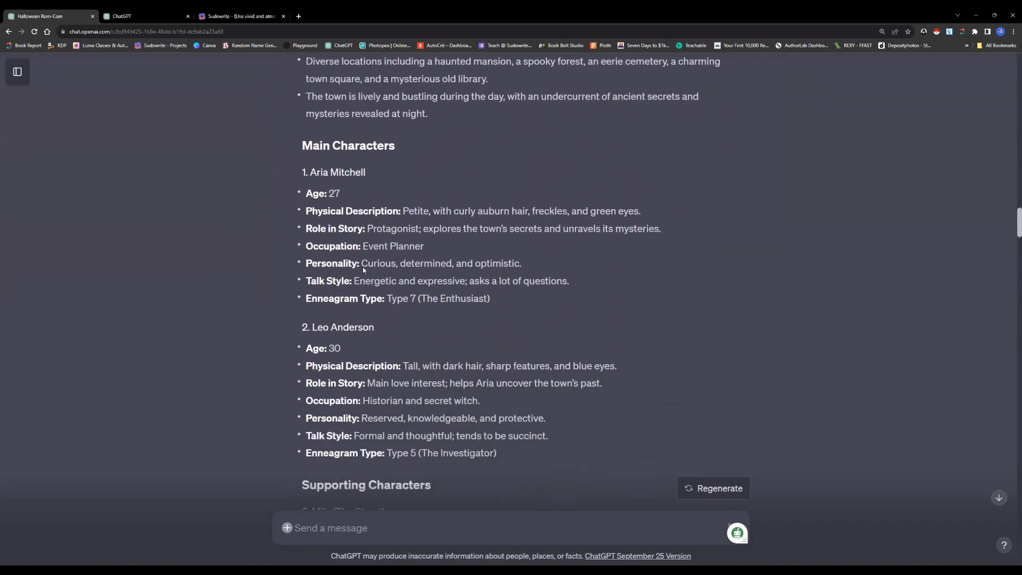
pyautogui.scroll(-4, 363, 267)
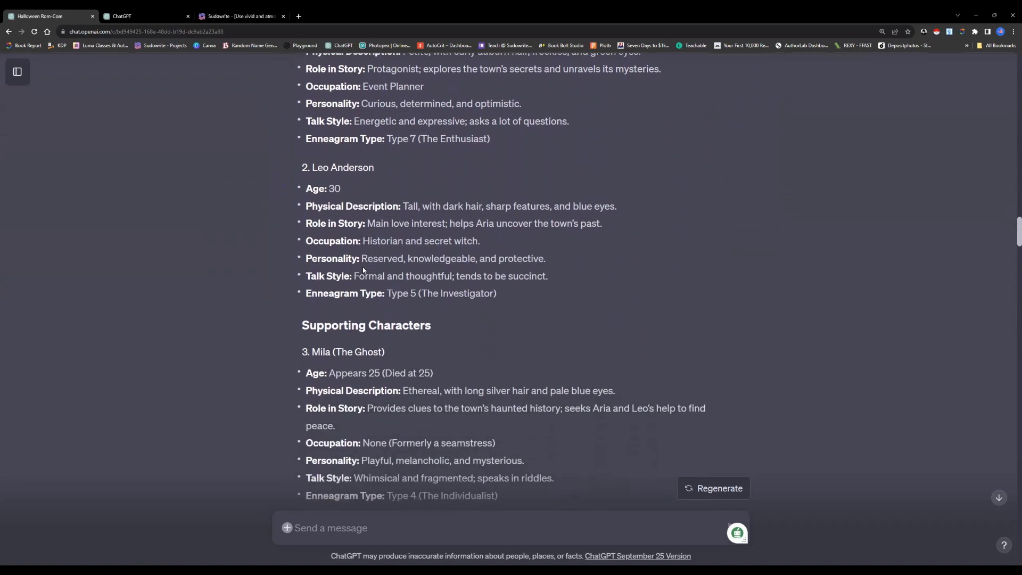
pyautogui.scroll(-3, 362, 267)
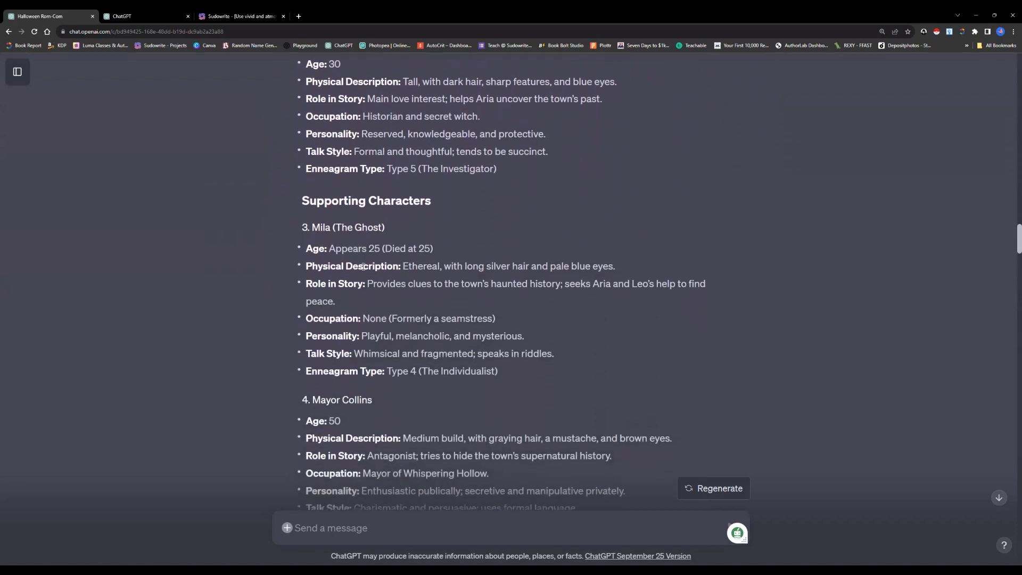
pyautogui.scroll(-3, 363, 267)
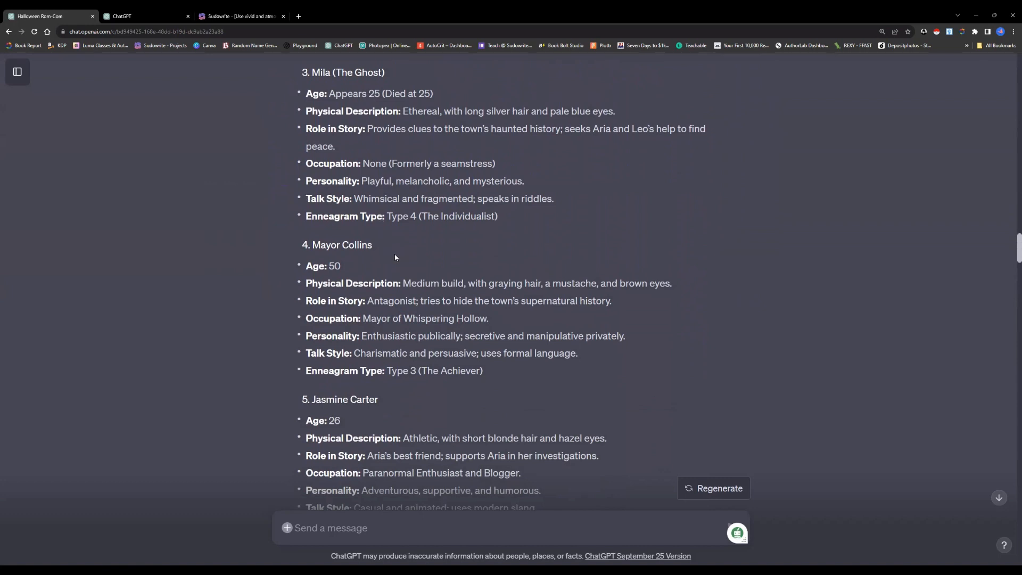
pyautogui.scroll(-3, 395, 257)
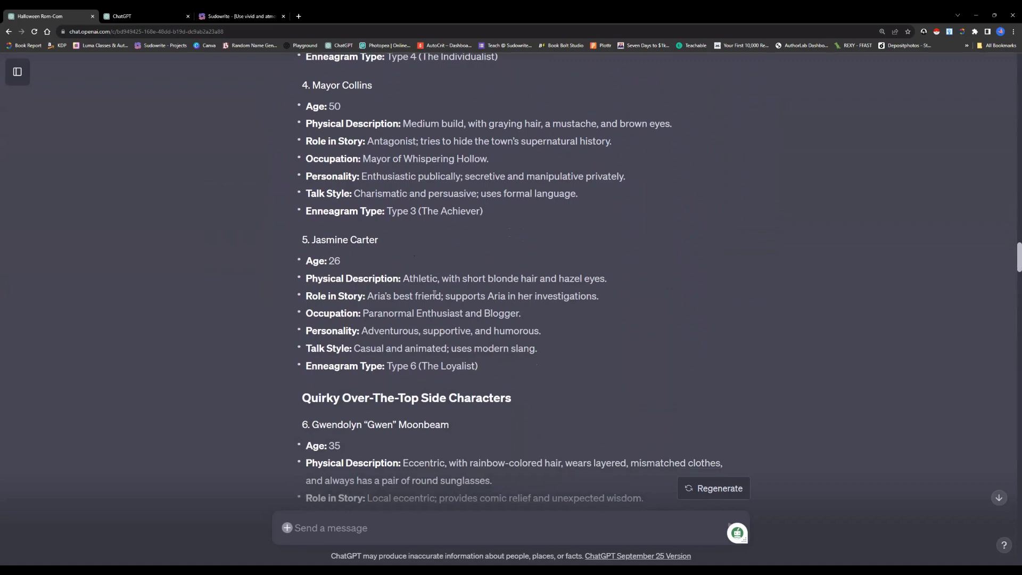
pyautogui.scroll(-5, 438, 290)
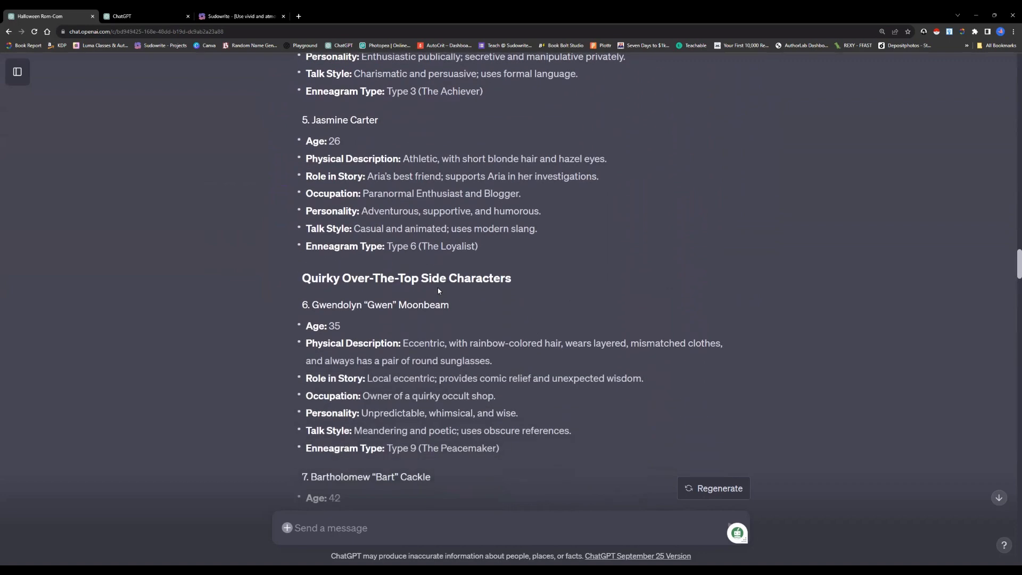
pyautogui.scroll(-6, 438, 291)
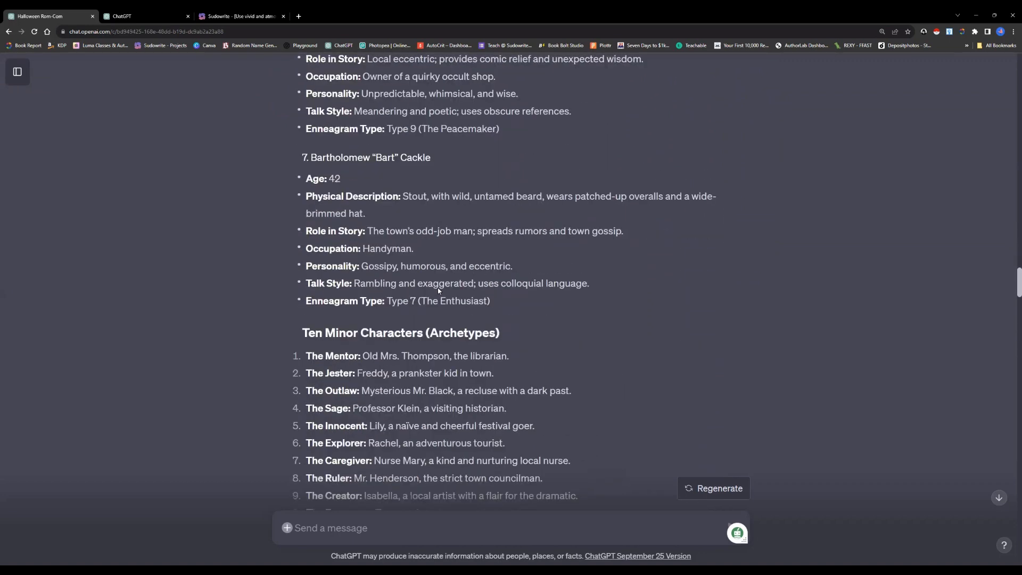
pyautogui.scroll(-1, 434, 271)
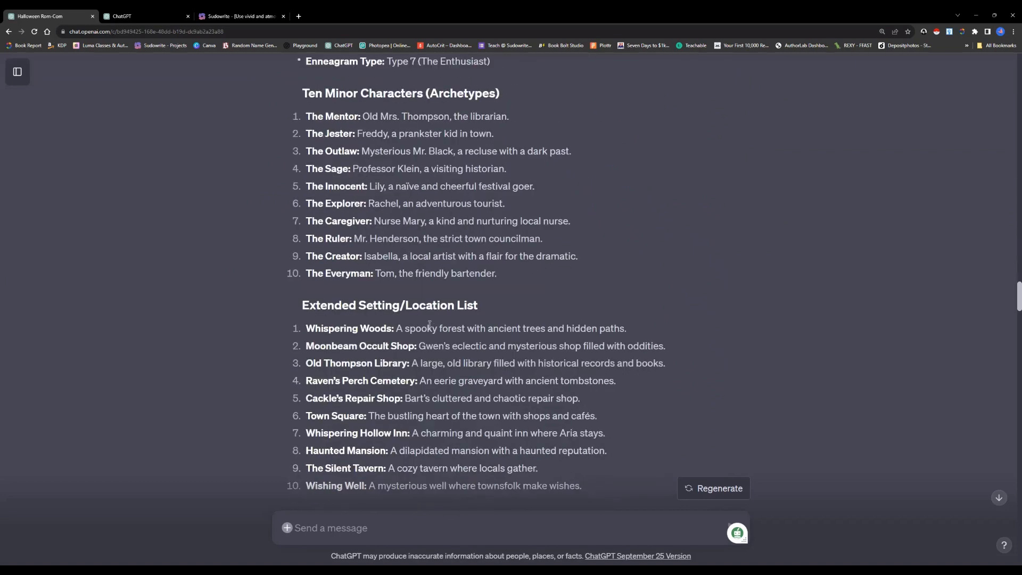
pyautogui.scroll(-2, 421, 323)
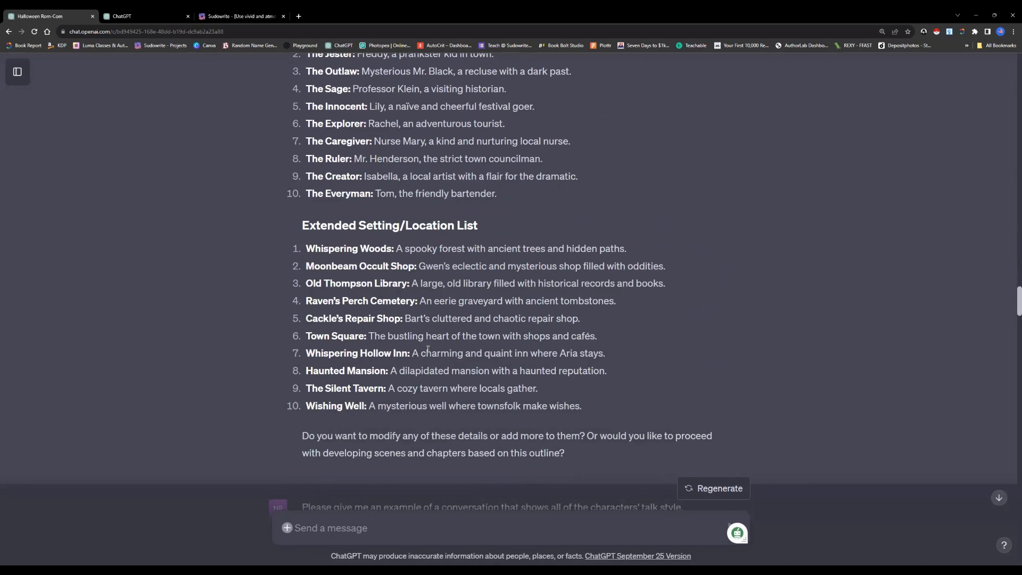
# Read the prompt for a conversation showing all the characters' talk styles and the town meeting dialogue written in reply
pyautogui.scroll(-5, 421, 341)
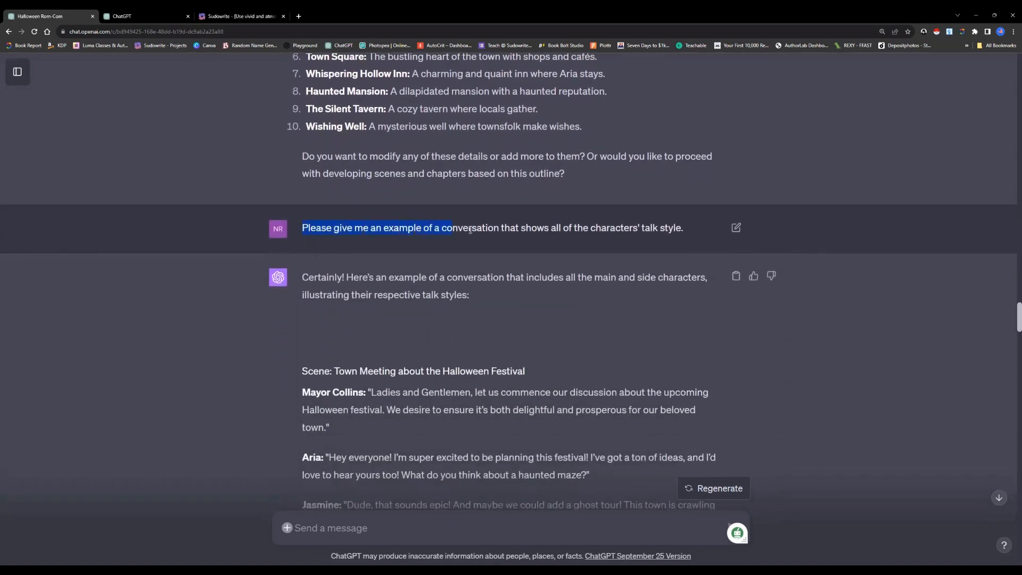
pyautogui.moveTo(470, 229); pyautogui.dragTo(684, 232)
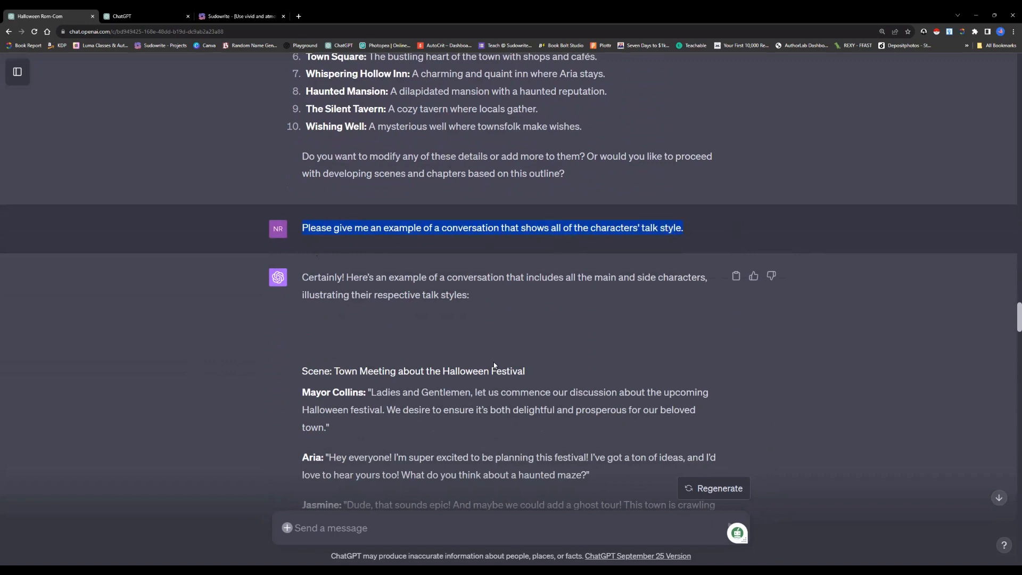
pyautogui.scroll(-4, 484, 360)
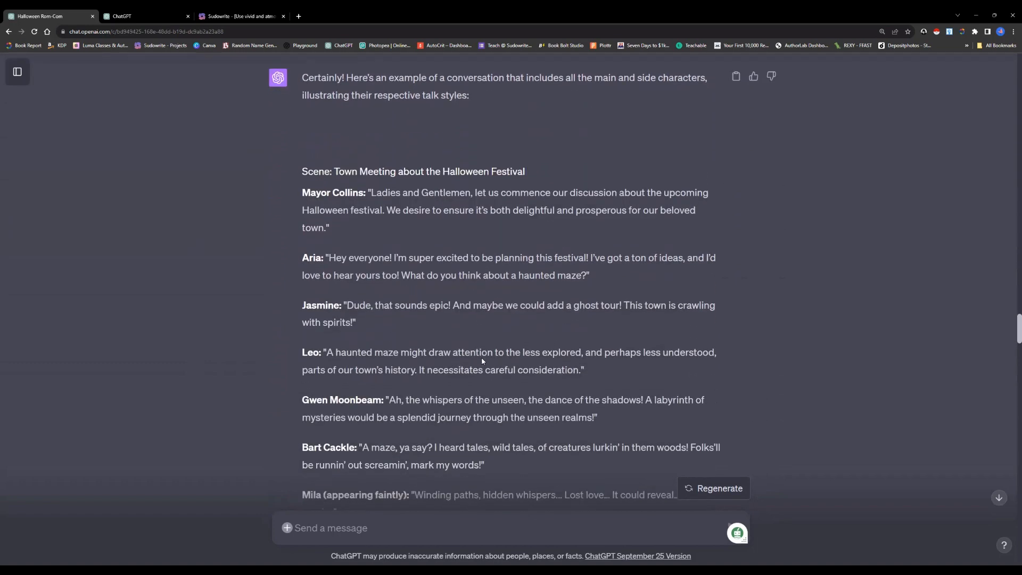
pyautogui.scroll(-2, 482, 361)
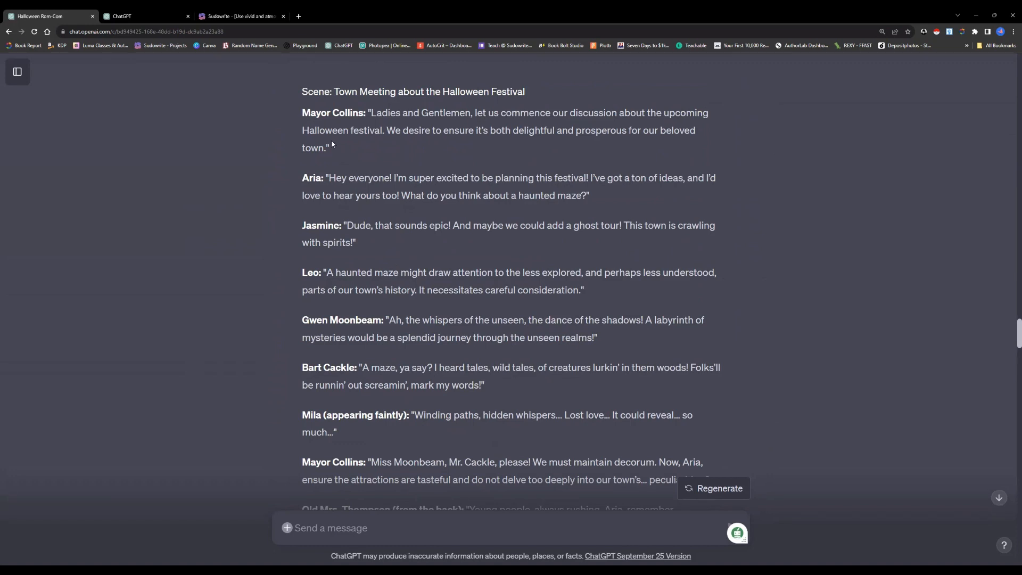
pyautogui.scroll(-1, 326, 125)
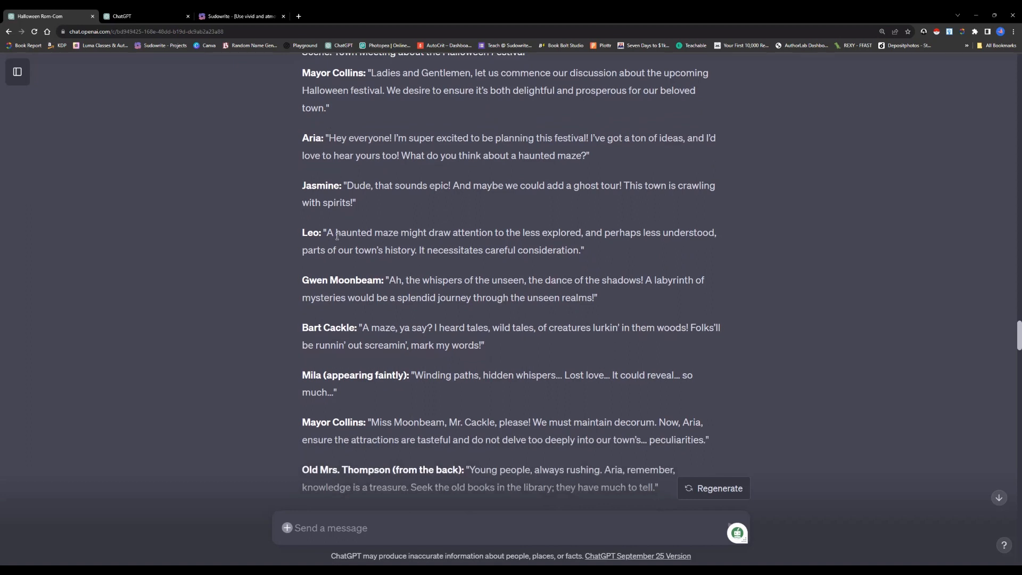
pyautogui.scroll(-3, 337, 236)
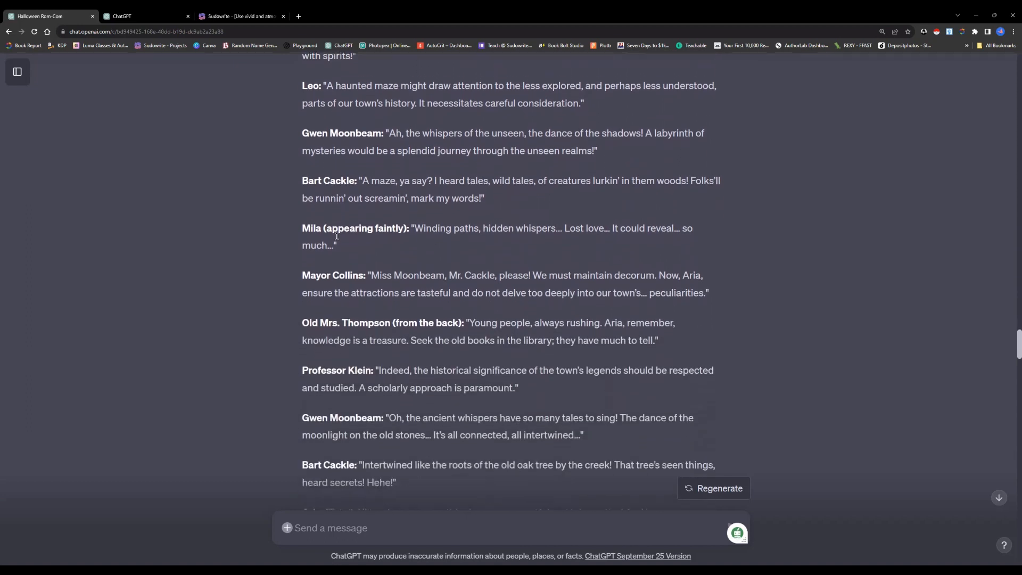
pyautogui.scroll(-1, 323, 246)
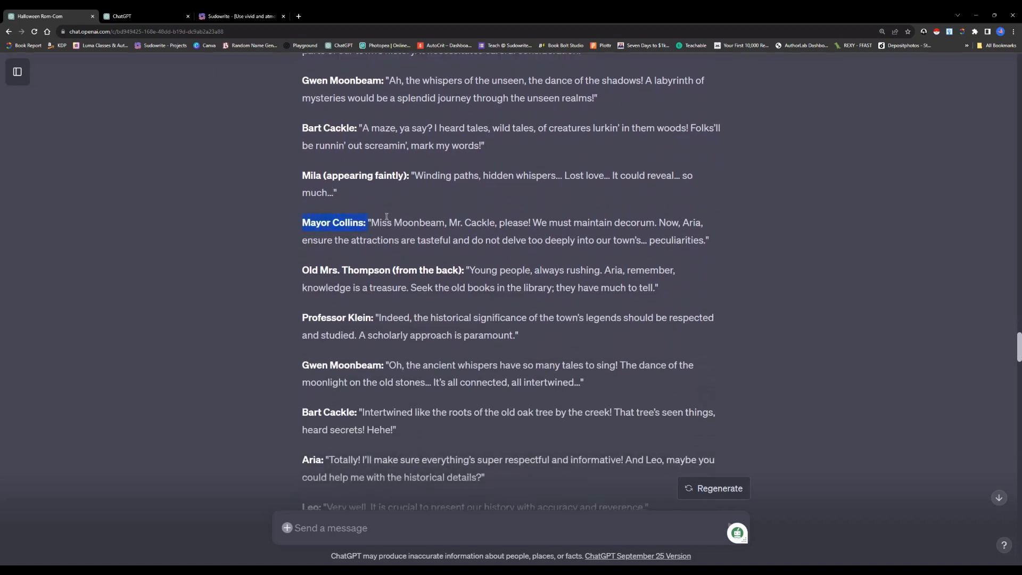
pyautogui.scroll(-3, 399, 290)
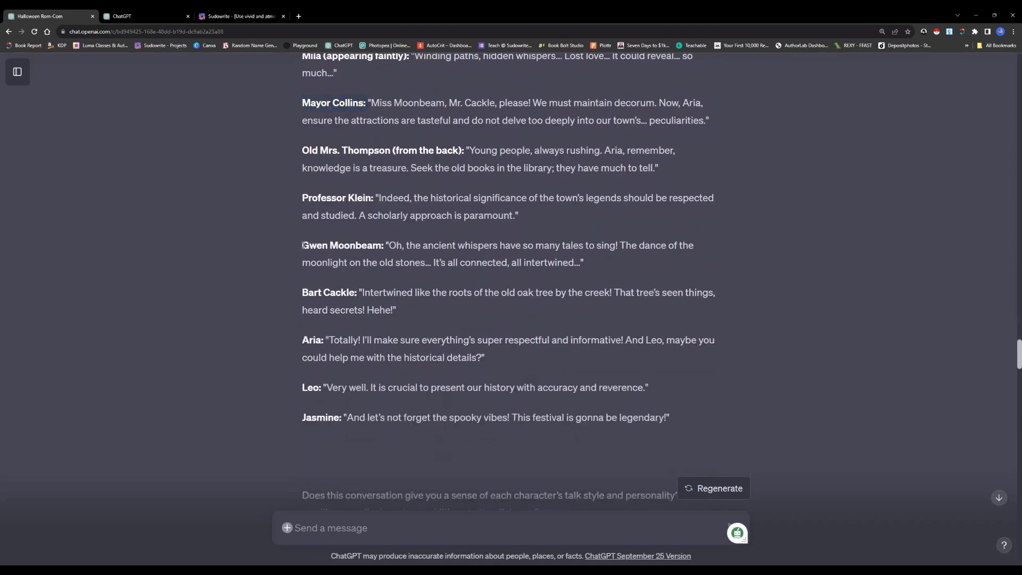
pyautogui.moveTo(379, 246); pyautogui.dragTo(387, 246)
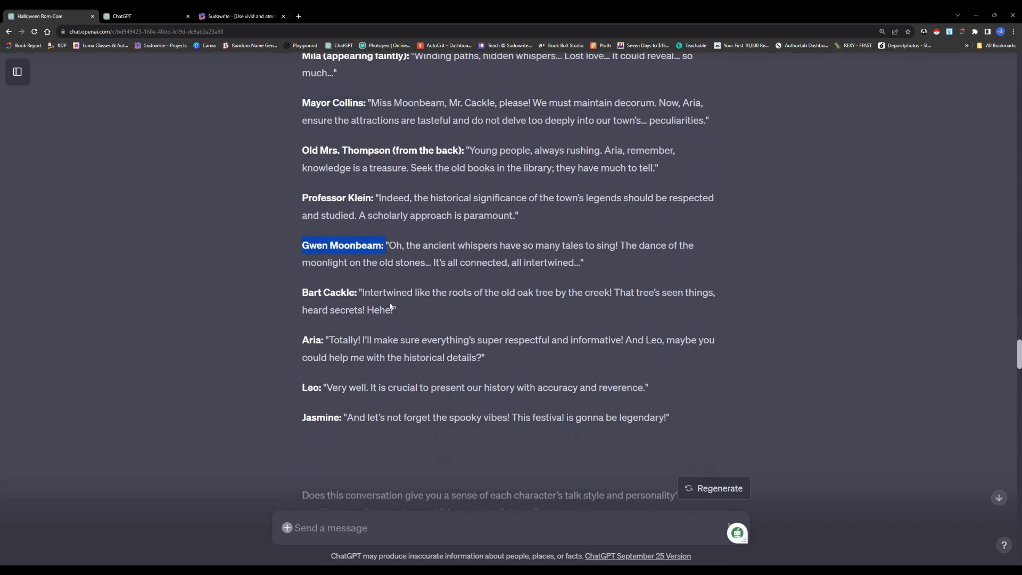
pyautogui.scroll(-1, 391, 307)
pyautogui.click(395, 320)
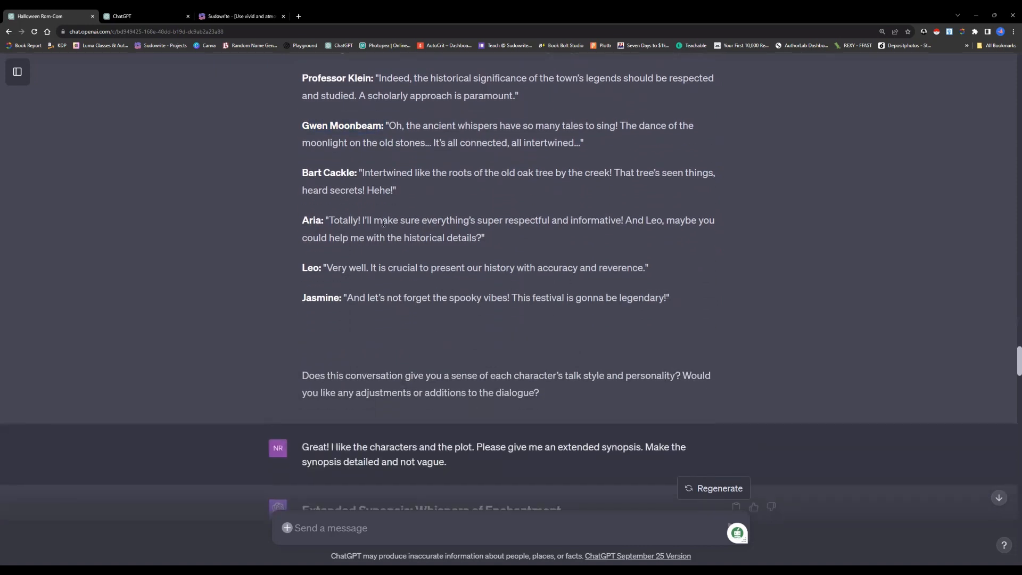
# Examine the prompt requesting an extended synopsis that is detailed and not vague, highlighting its key wording
pyautogui.scroll(-3, 394, 261)
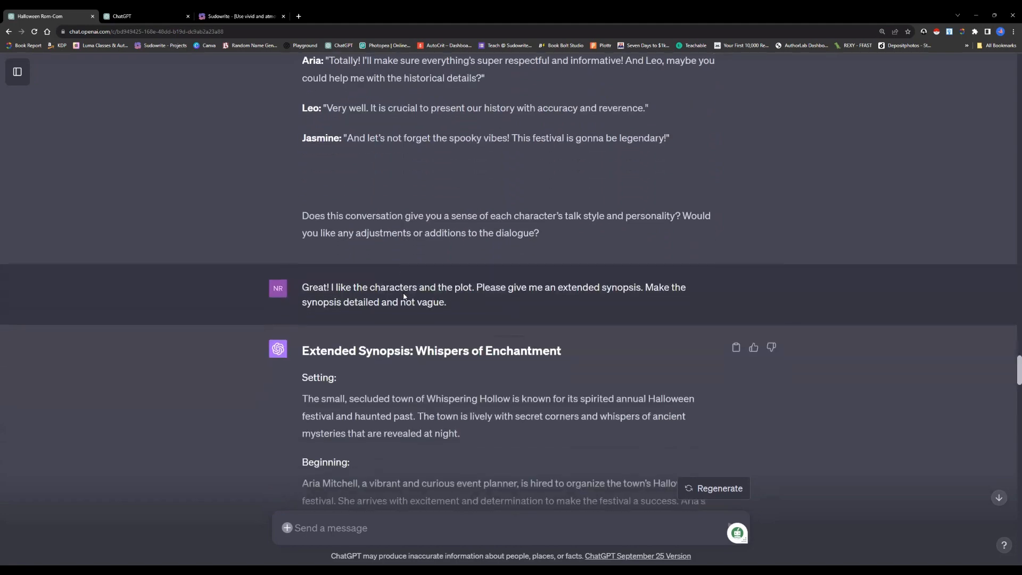
pyautogui.scroll(-2, 404, 296)
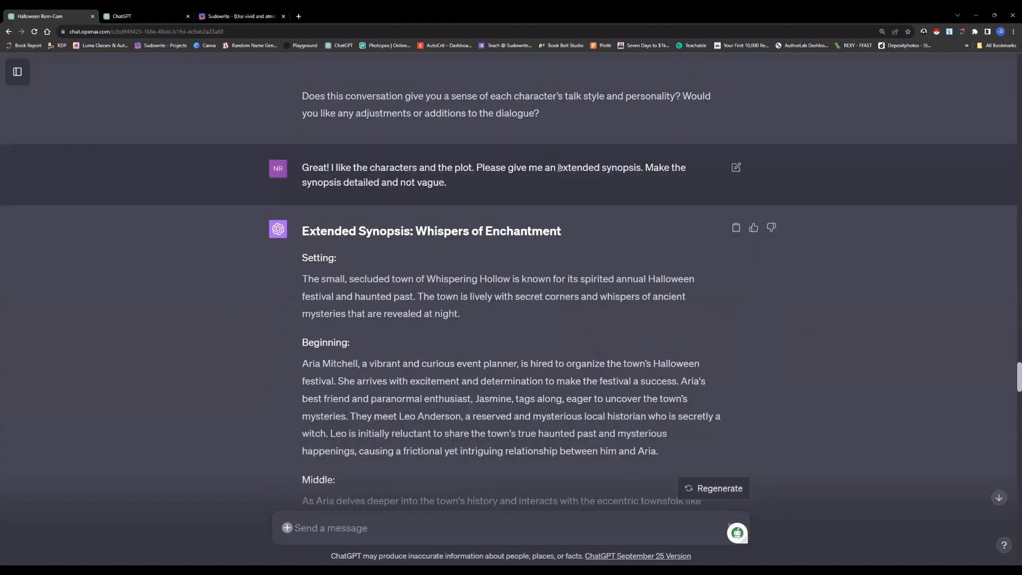
pyautogui.moveTo(559, 168); pyautogui.dragTo(639, 169)
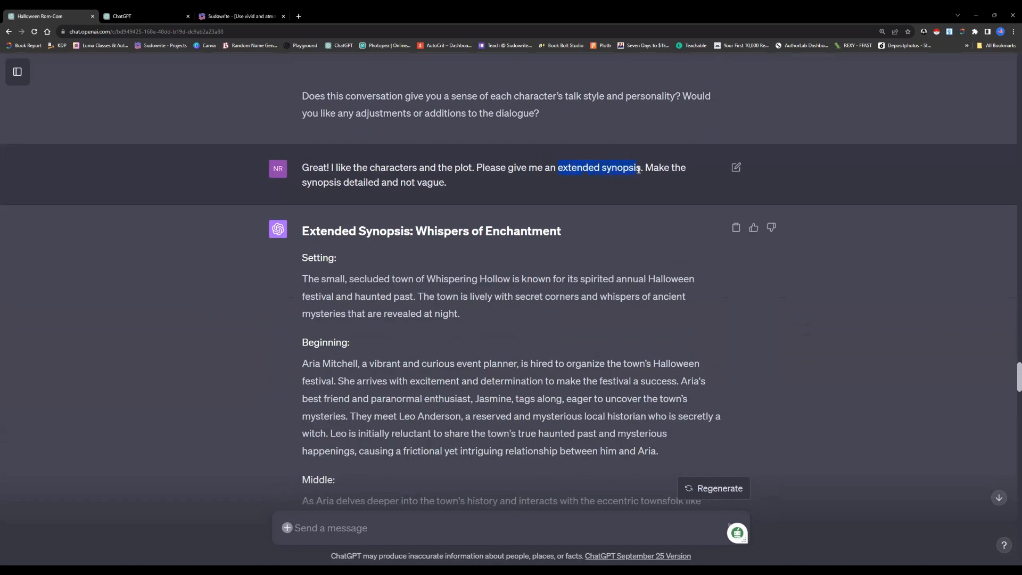
pyautogui.click(604, 168)
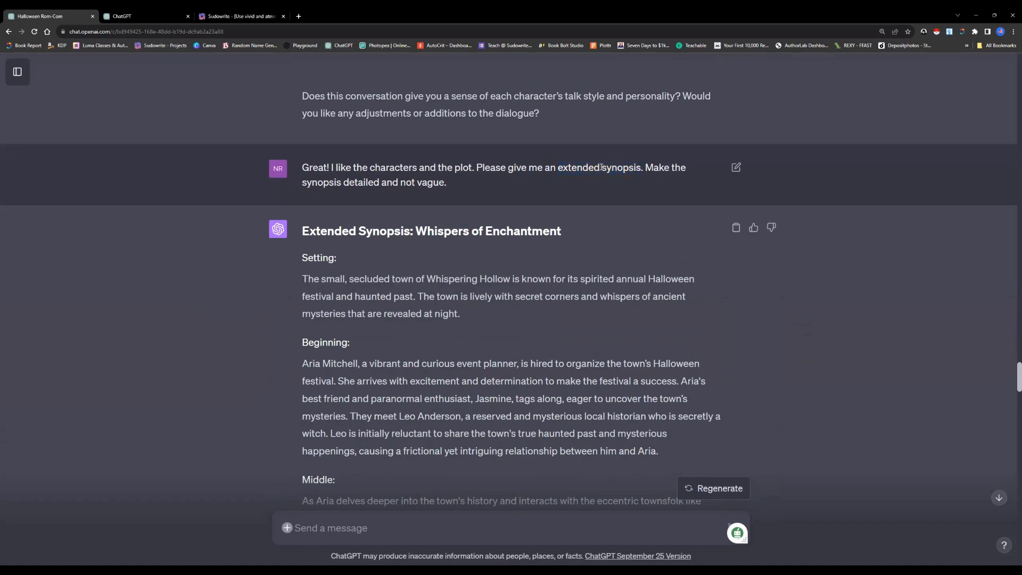
pyautogui.moveTo(603, 168); pyautogui.dragTo(642, 169)
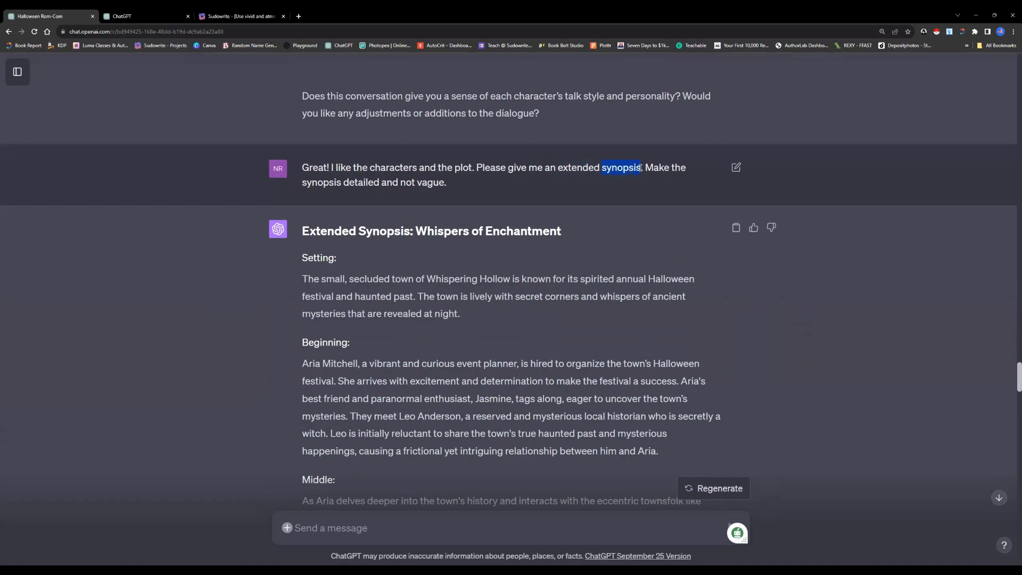
pyautogui.click(561, 168)
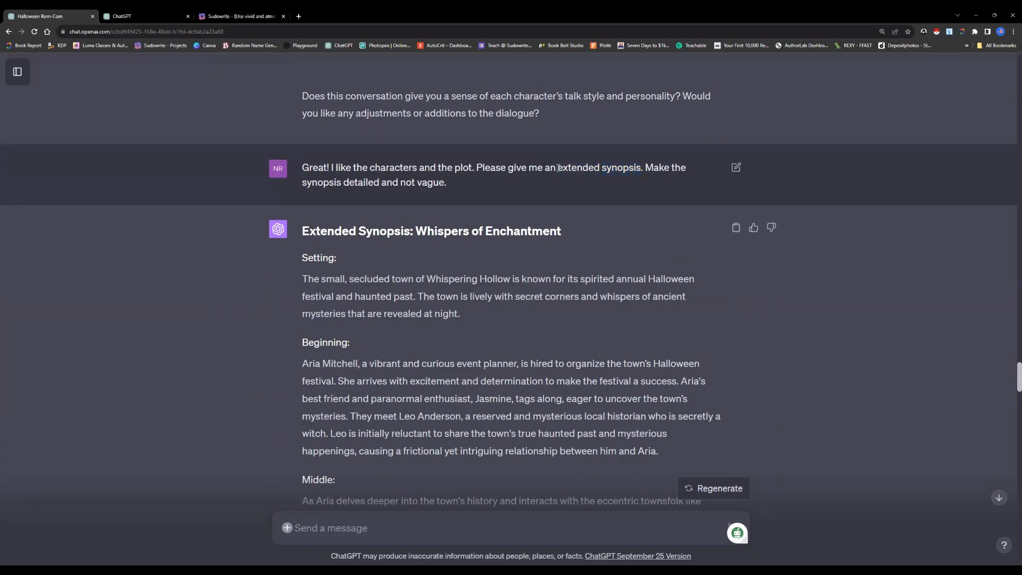
pyautogui.scroll(-1, 513, 246)
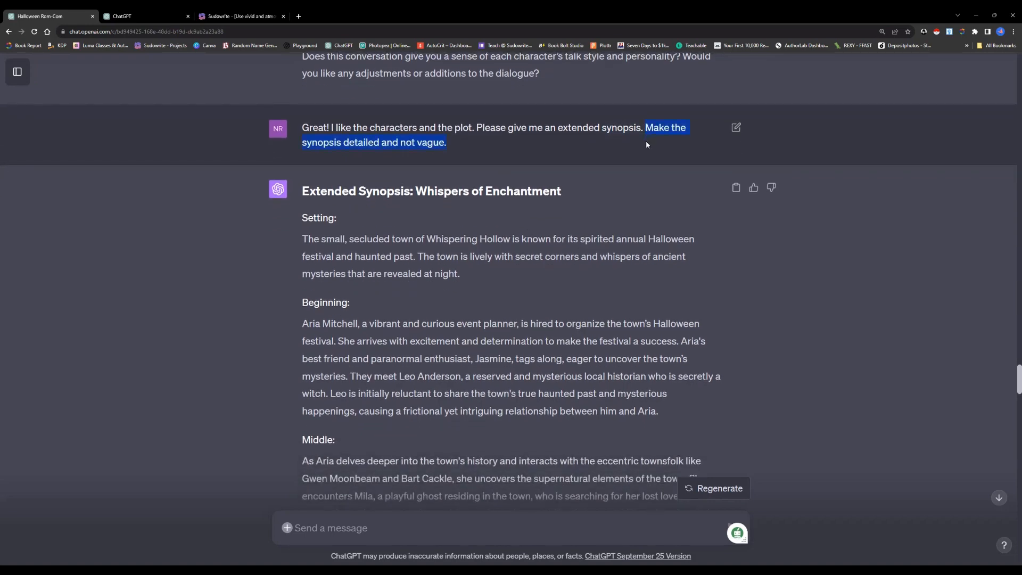
# Read the "Whispers of Enchantment" extended synopsis from its setting through the conclusion
pyautogui.scroll(-3, 481, 224)
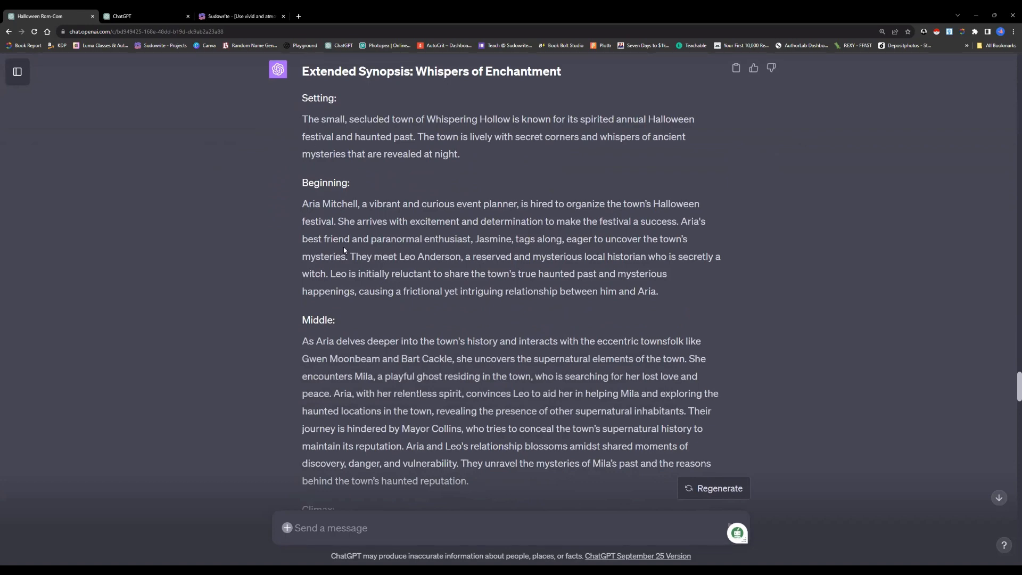
pyautogui.scroll(-4, 349, 260)
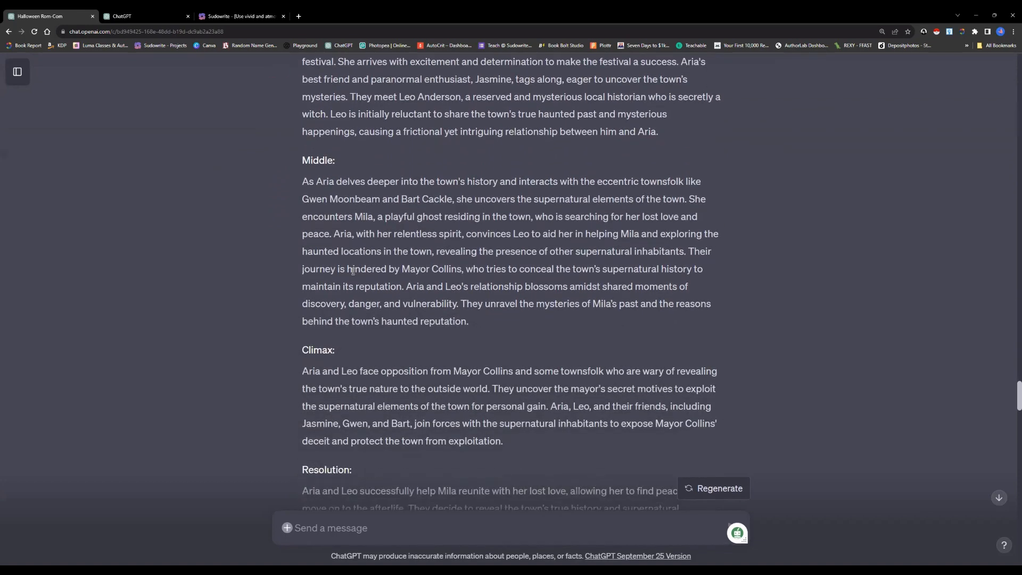
pyautogui.scroll(-7, 353, 272)
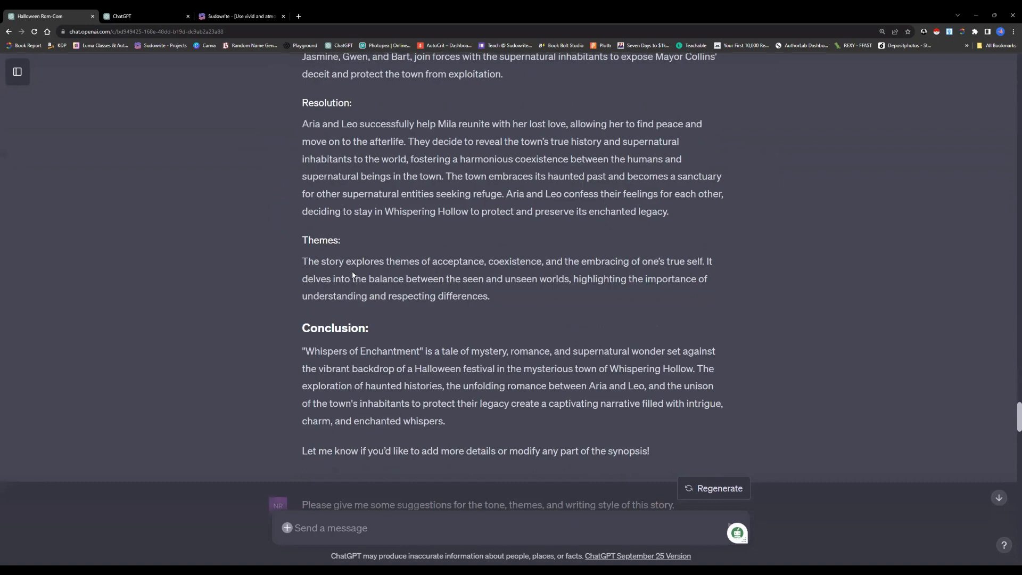
pyautogui.scroll(-1, 353, 275)
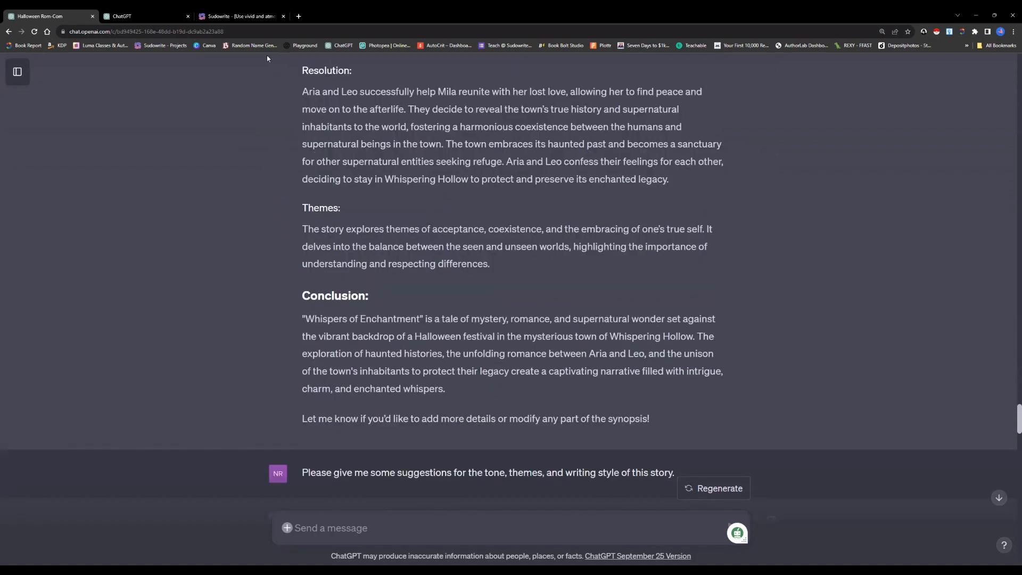
# Switch to Sudowrite's Story Engine and review the Synopsis text from the bracketed chapter instructions through the resolution
pyautogui.click(238, 18)
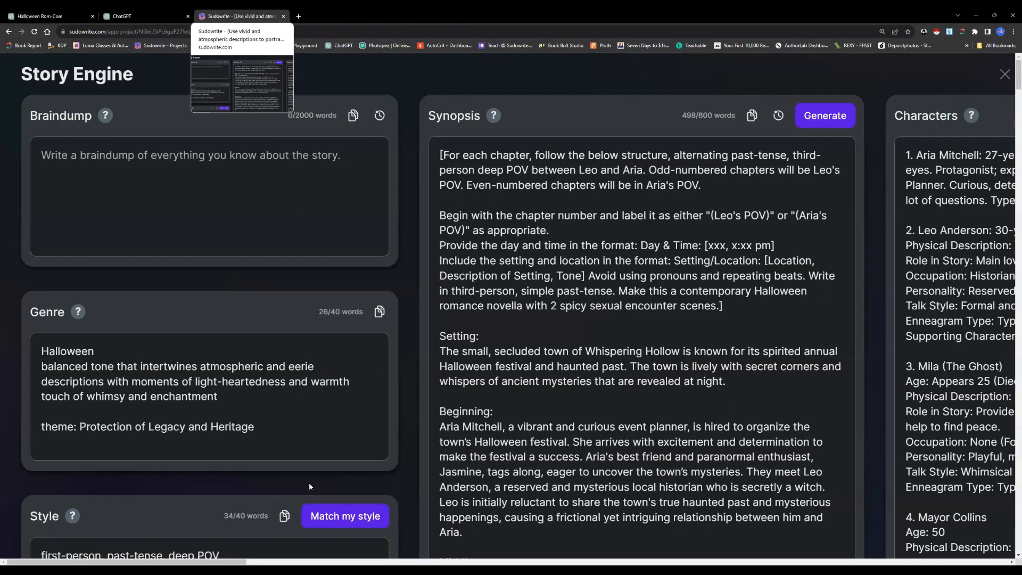
pyautogui.scroll(-1, 454, 145)
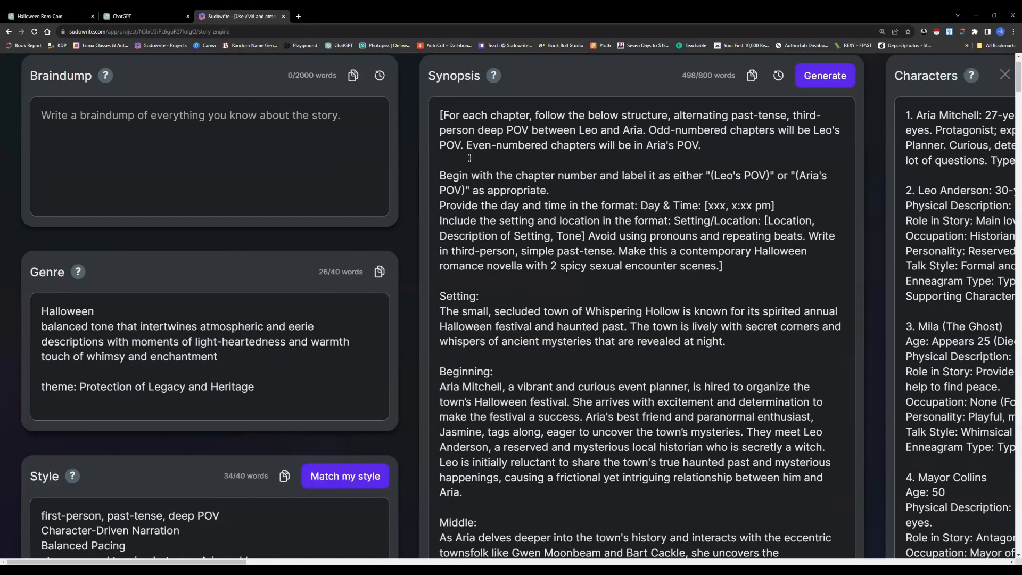
pyautogui.scroll(-5, 479, 213)
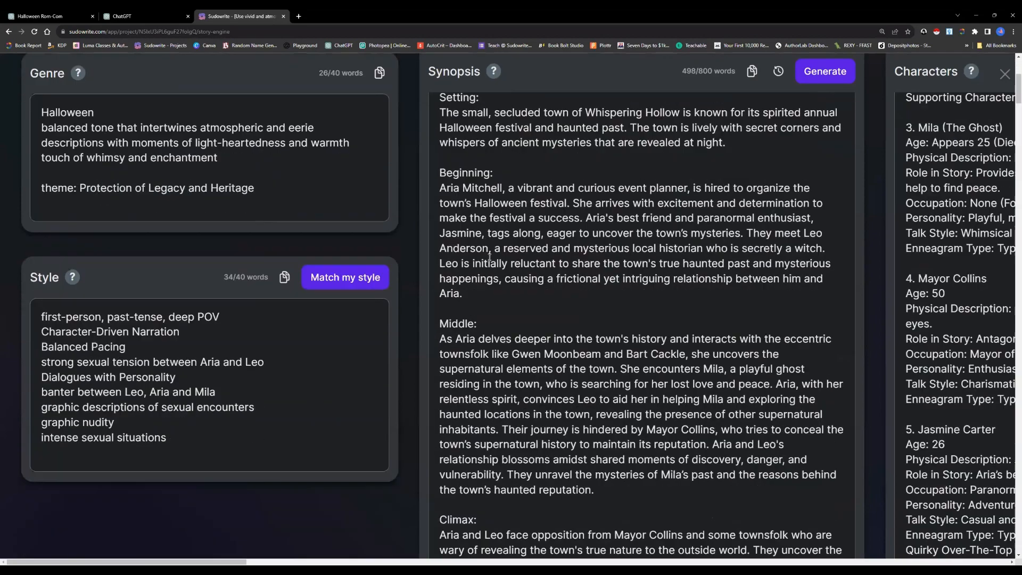
pyautogui.scroll(-1, 490, 256)
pyautogui.scroll(-6, 489, 257)
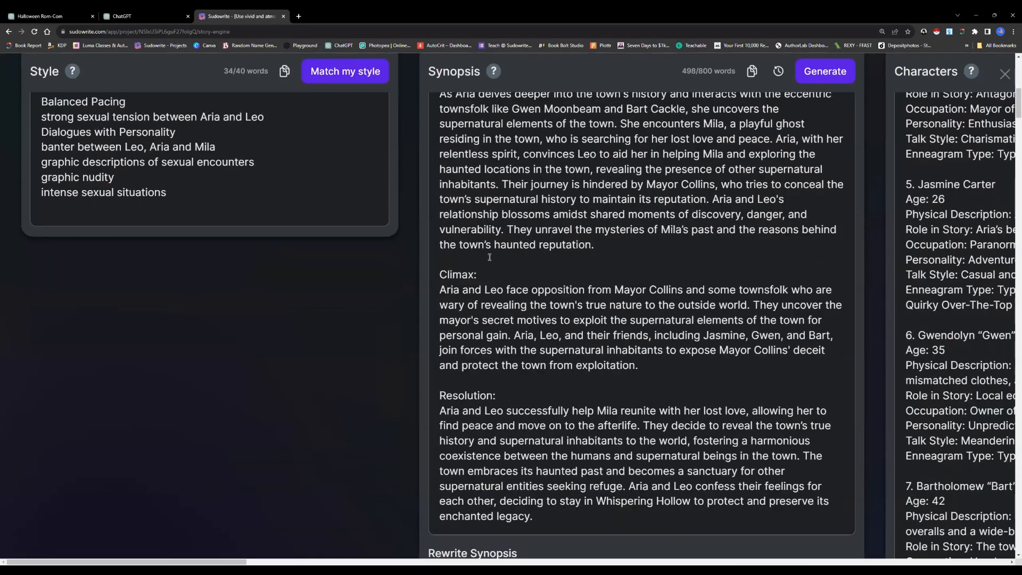
pyautogui.scroll(5, 490, 258)
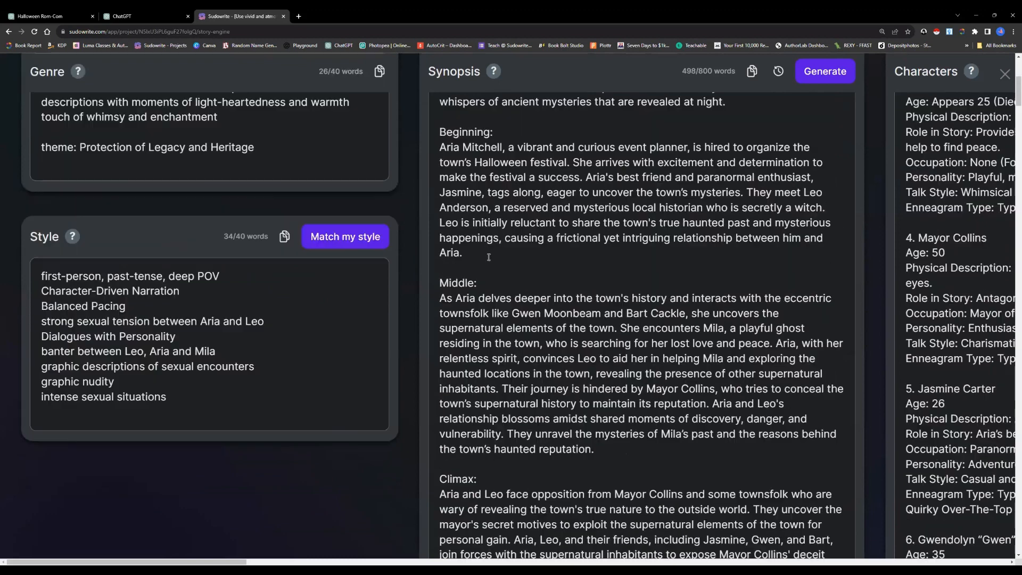
pyautogui.scroll(2, 489, 257)
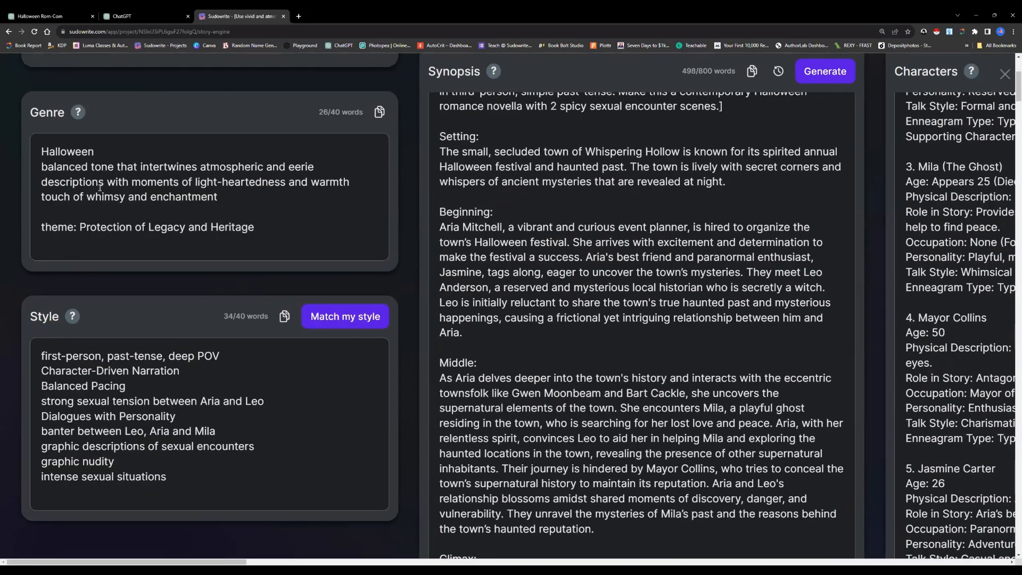
# Highlight the tone and theme wording in the Story Engine's Genre text to examine it
pyautogui.moveTo(42, 166); pyautogui.dragTo(247, 226)
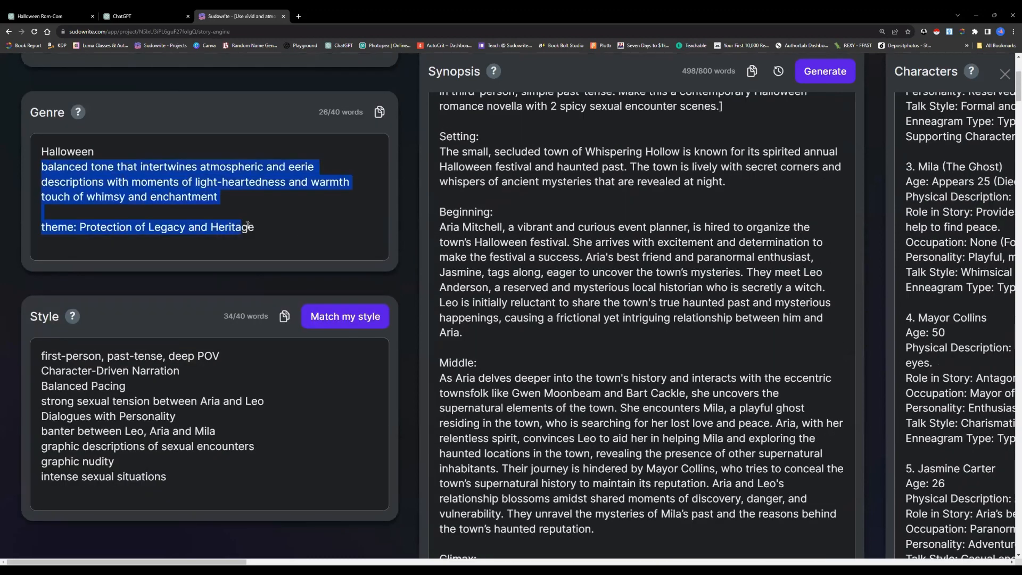
pyautogui.click(280, 215)
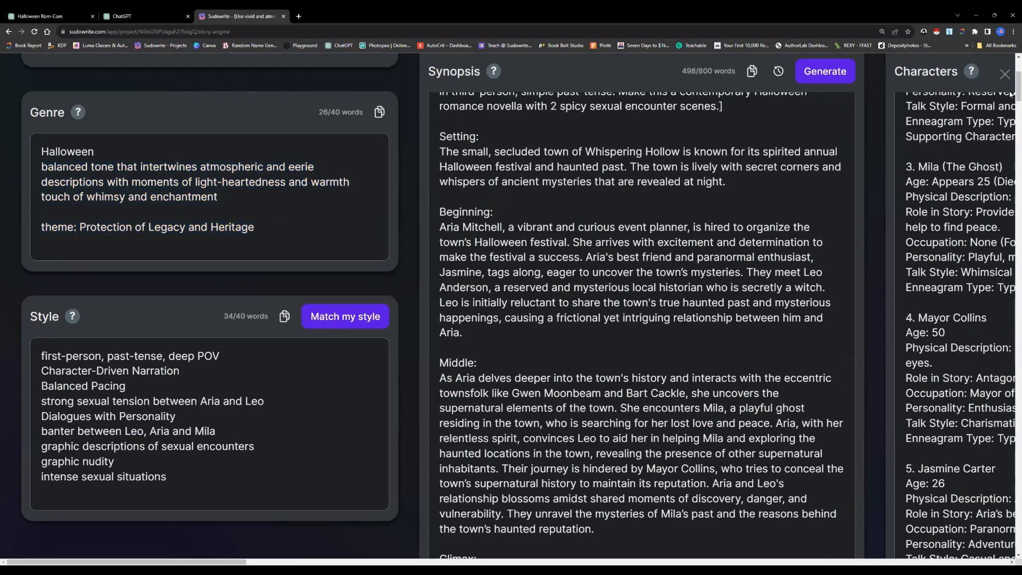
pyautogui.scroll(3, 1010, 82)
pyautogui.scroll(1, 1011, 83)
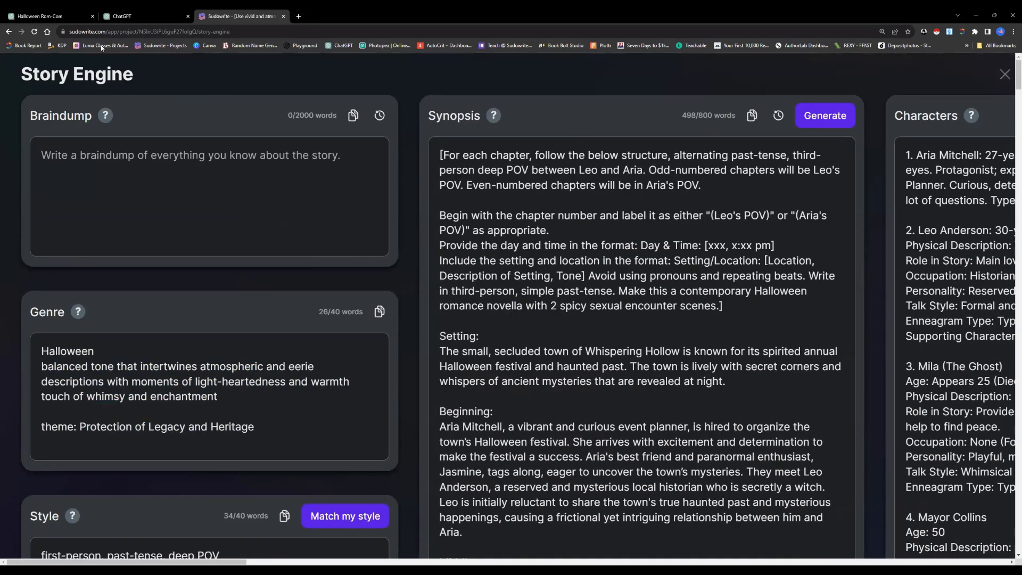
# Switch back to the ChatGPT novella conversation and read the prompt for tone, themes and writing style suggestions with its tone answer
pyautogui.click(40, 17)
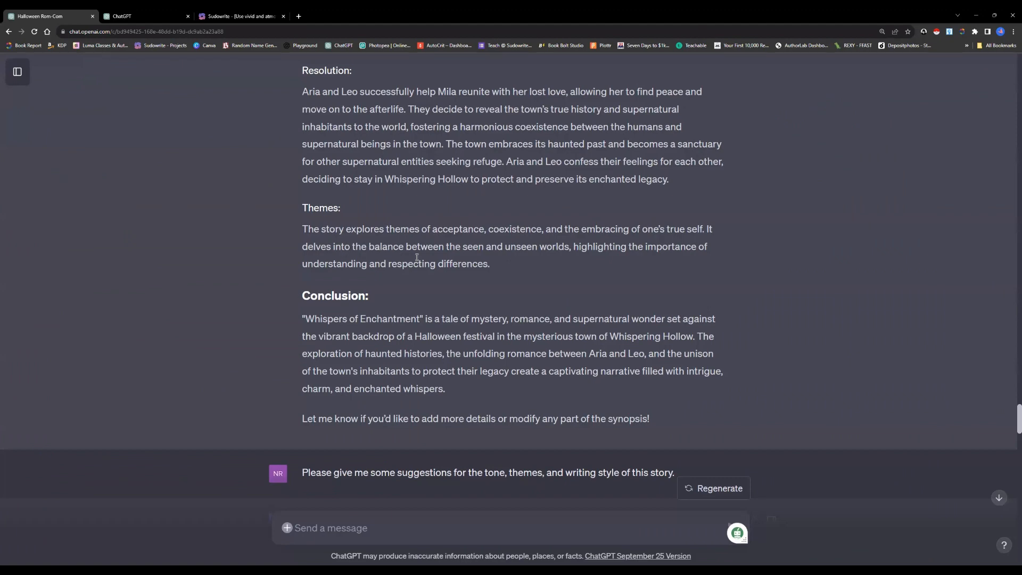
pyautogui.scroll(2, 417, 258)
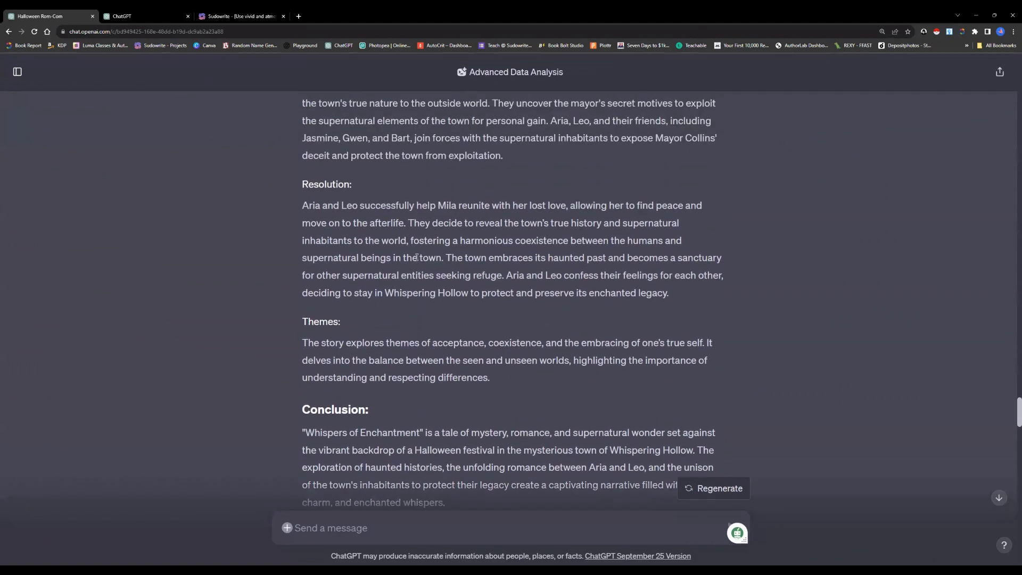
pyautogui.scroll(-7, 417, 260)
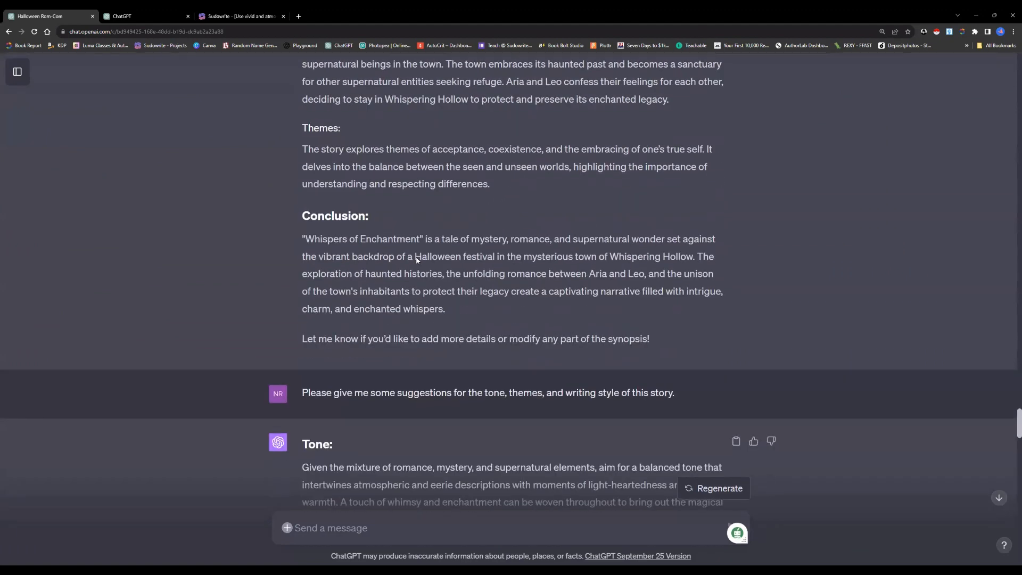
pyautogui.scroll(-1, 416, 260)
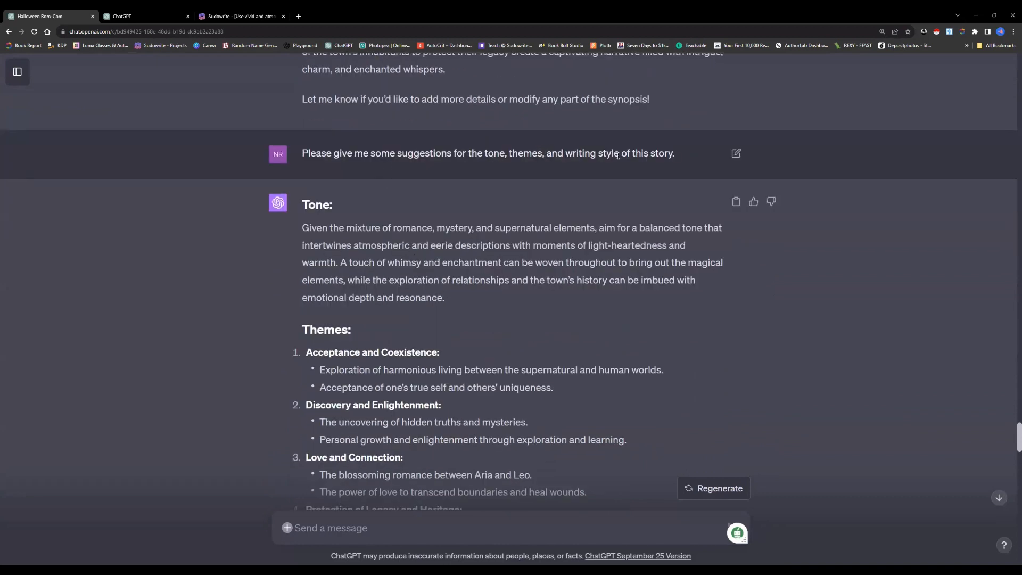
pyautogui.scroll(-1, 391, 216)
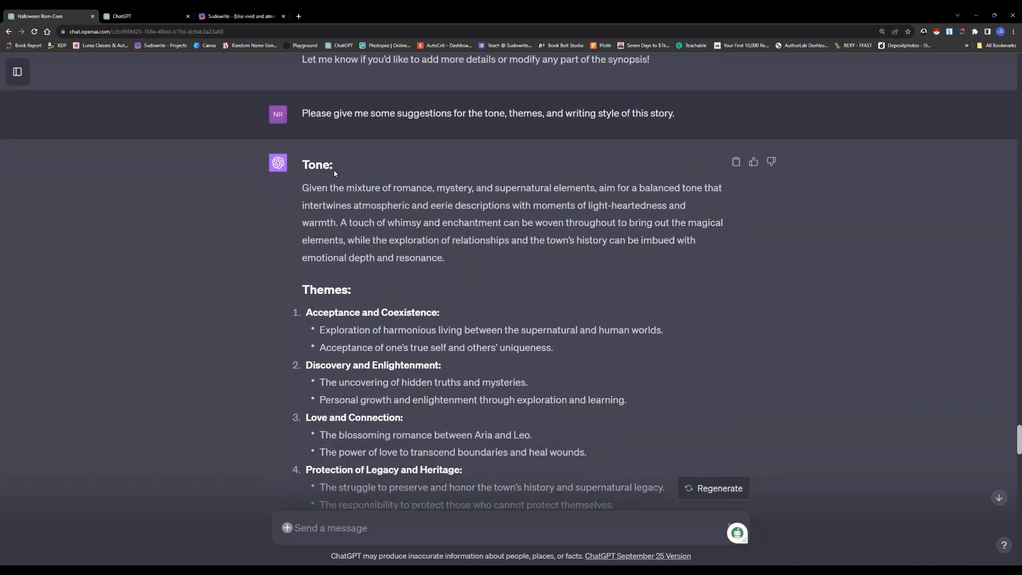
pyautogui.scroll(-1, 324, 183)
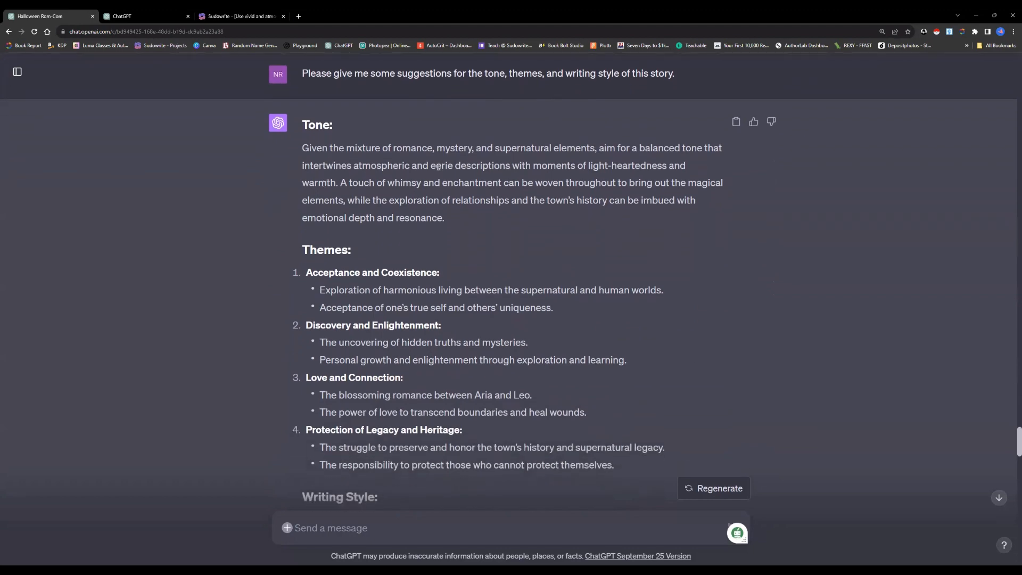
# Review the suggested themes, the five writing style points and the example passages in ChatGPT's reply
pyautogui.scroll(-2, 440, 243)
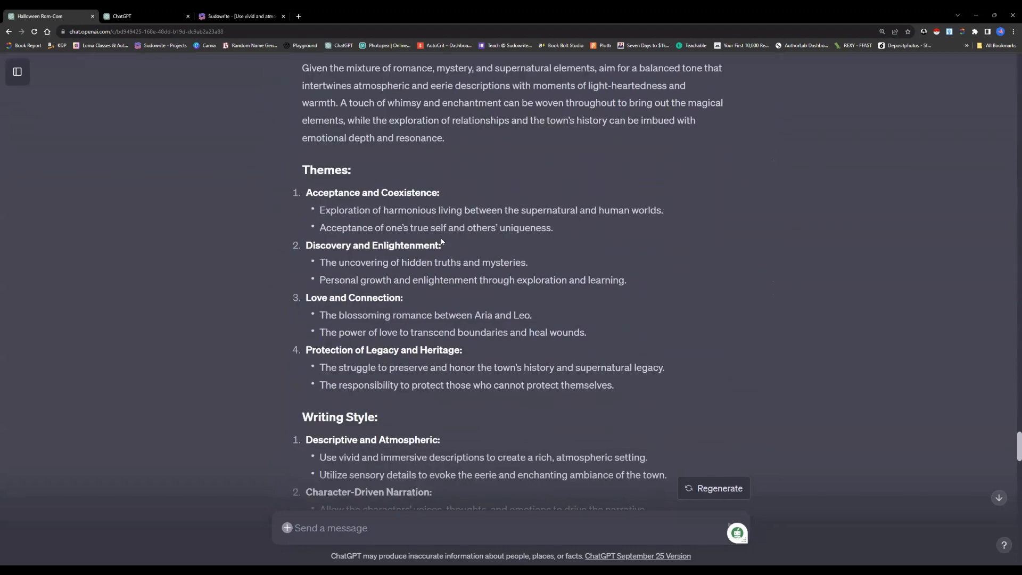
pyautogui.scroll(-3, 441, 243)
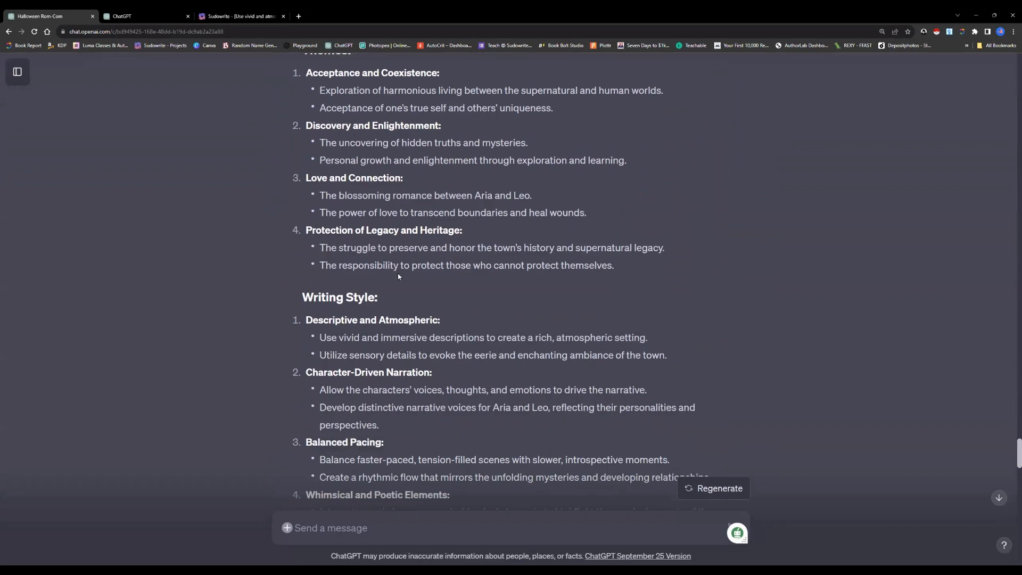
pyautogui.scroll(-3, 398, 274)
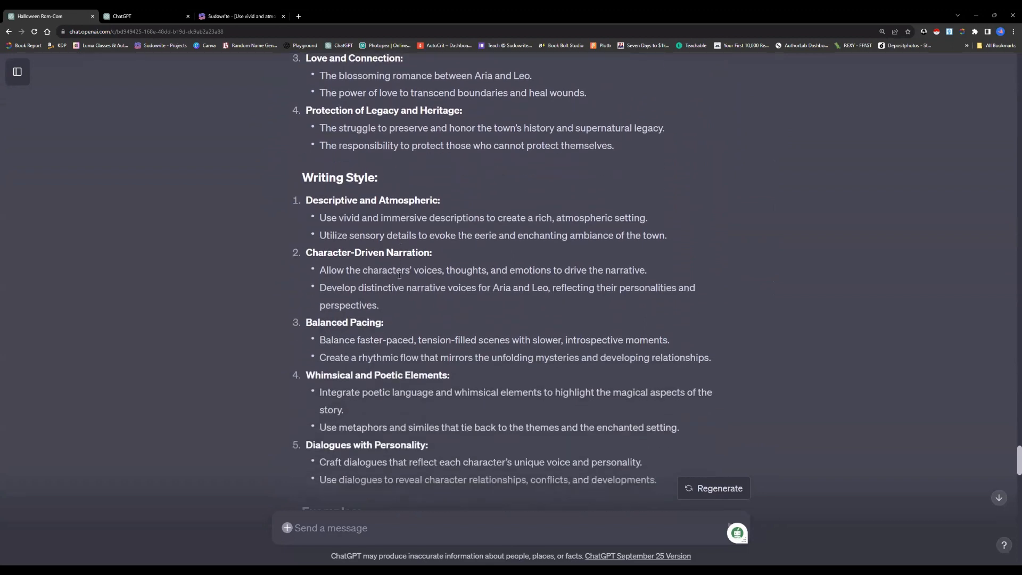
pyautogui.scroll(-2, 399, 275)
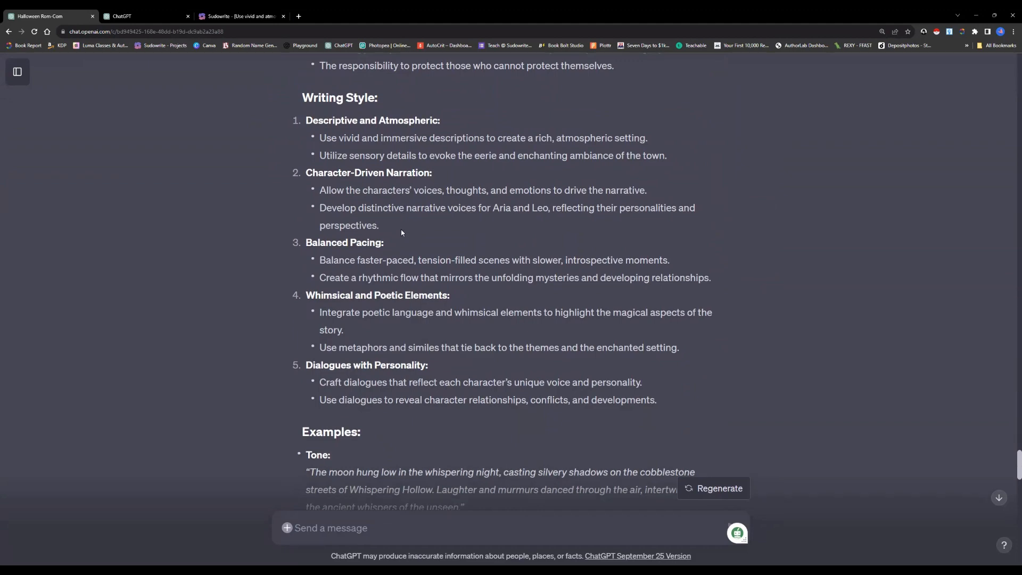
pyautogui.scroll(-4, 402, 233)
pyautogui.scroll(-1, 403, 232)
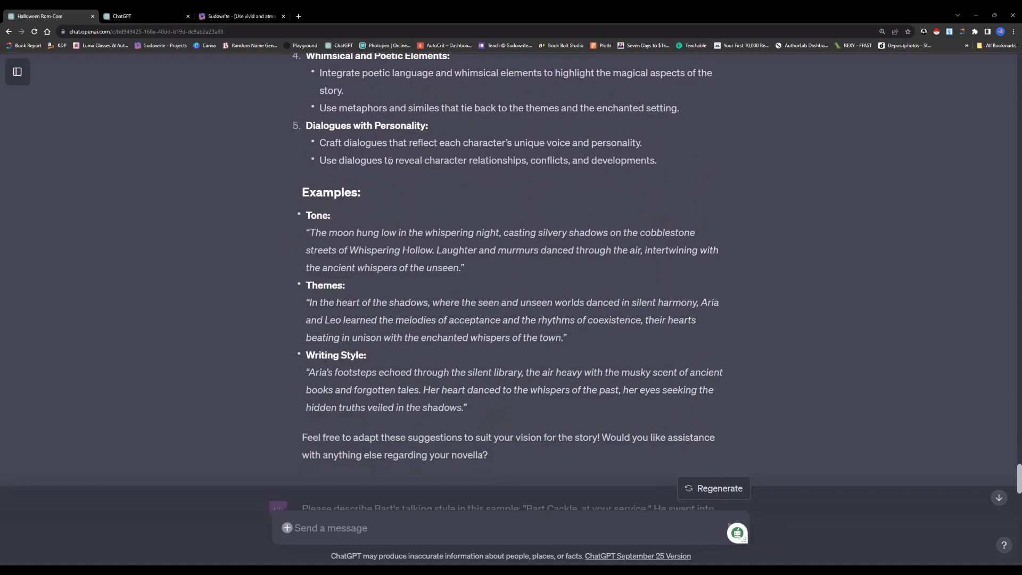
# Read the prompt asking for a description of Bart's talking style in a sample passage and the start of its reply
pyautogui.scroll(-5, 386, 228)
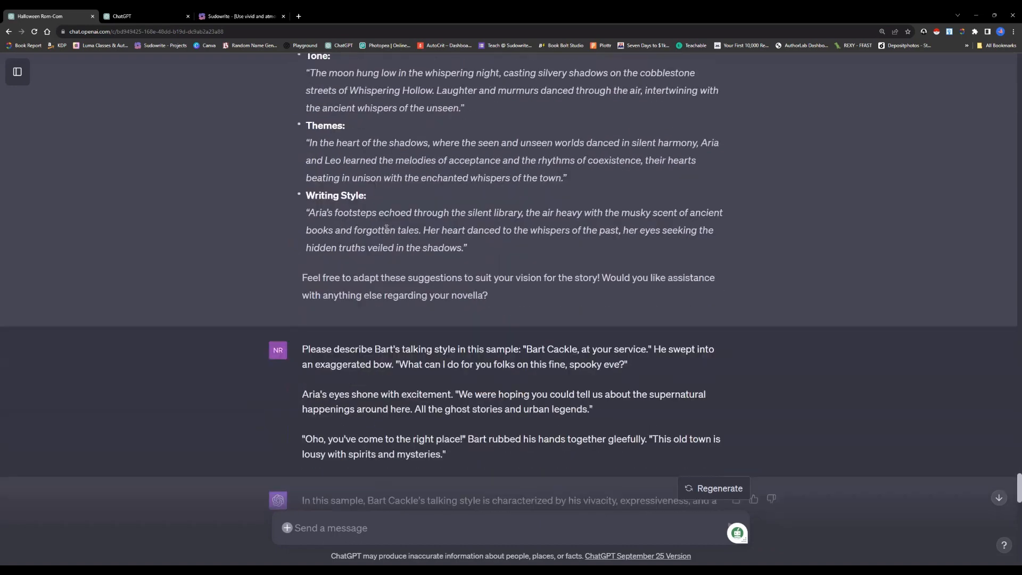
pyautogui.scroll(-1, 386, 228)
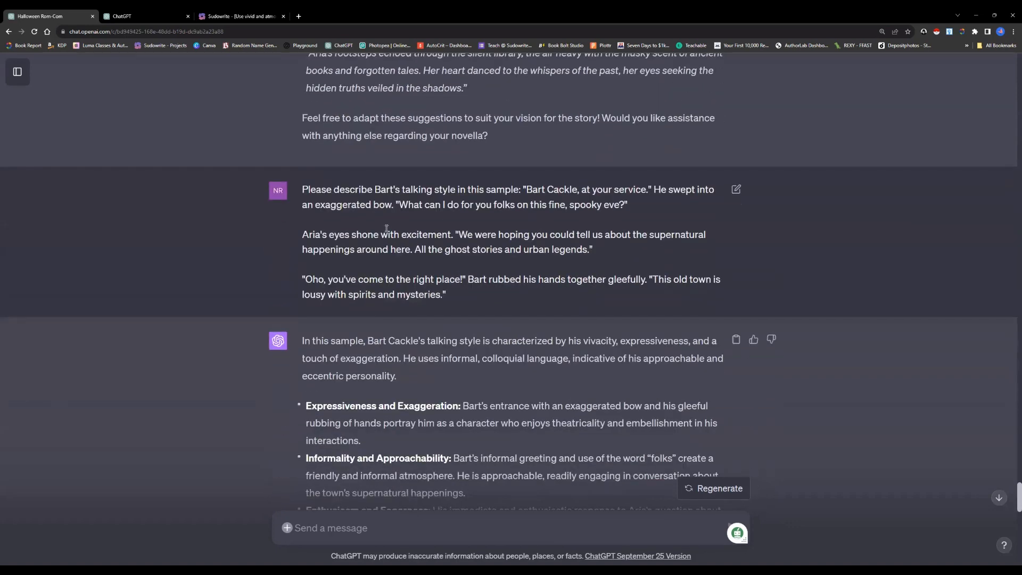
pyautogui.scroll(-1, 387, 228)
# Switch to Sudowrite's Story Engine and examine the Style entries, highlighting the three explicit-content lines and "first-person, past-tense, deep POV"
pyautogui.click(240, 16)
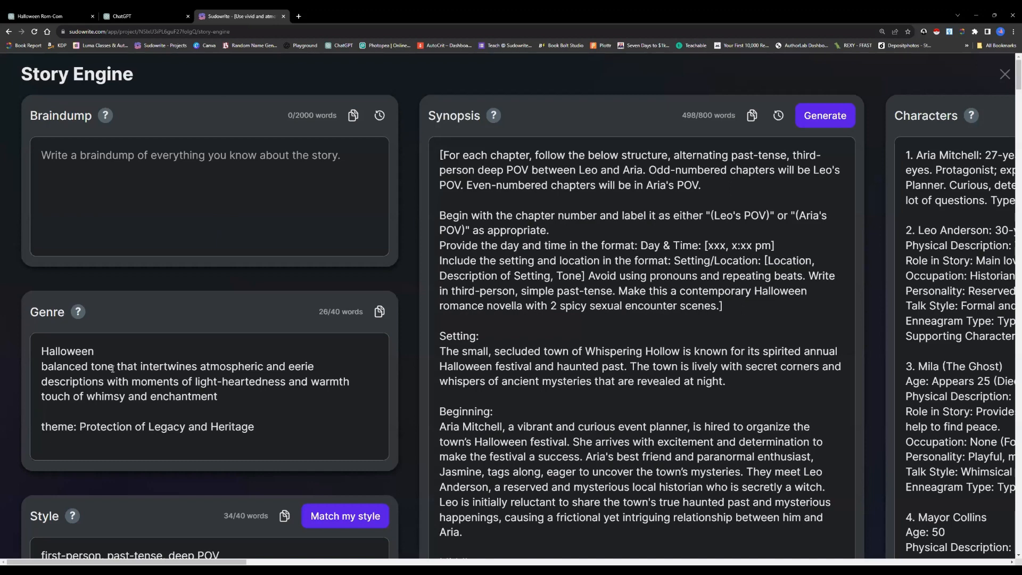
pyautogui.scroll(-4, 170, 387)
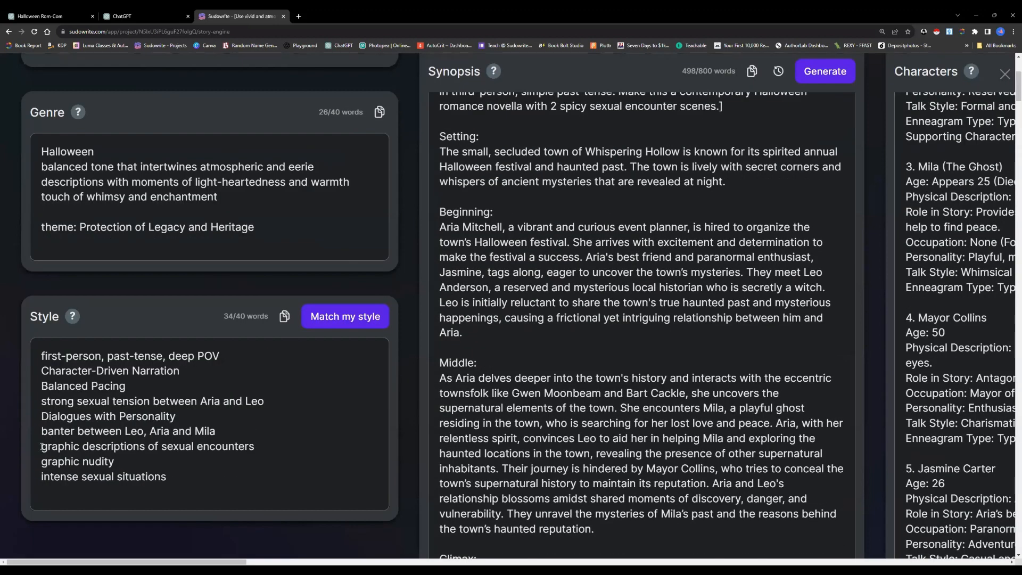
pyautogui.moveTo(42, 446); pyautogui.dragTo(179, 484)
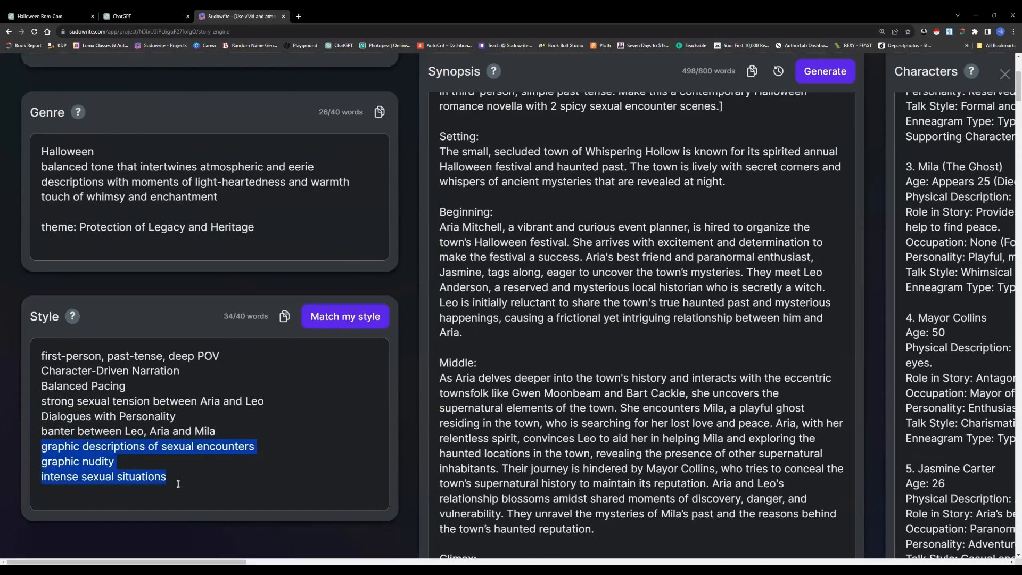
pyautogui.click(120, 461)
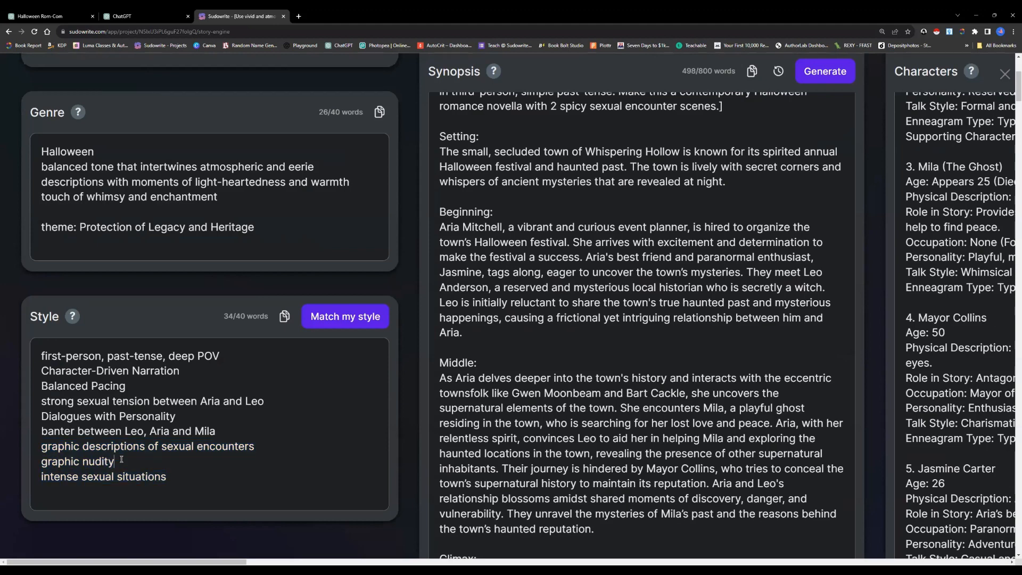
pyautogui.click(42, 447)
pyautogui.moveTo(41, 355); pyautogui.dragTo(222, 352)
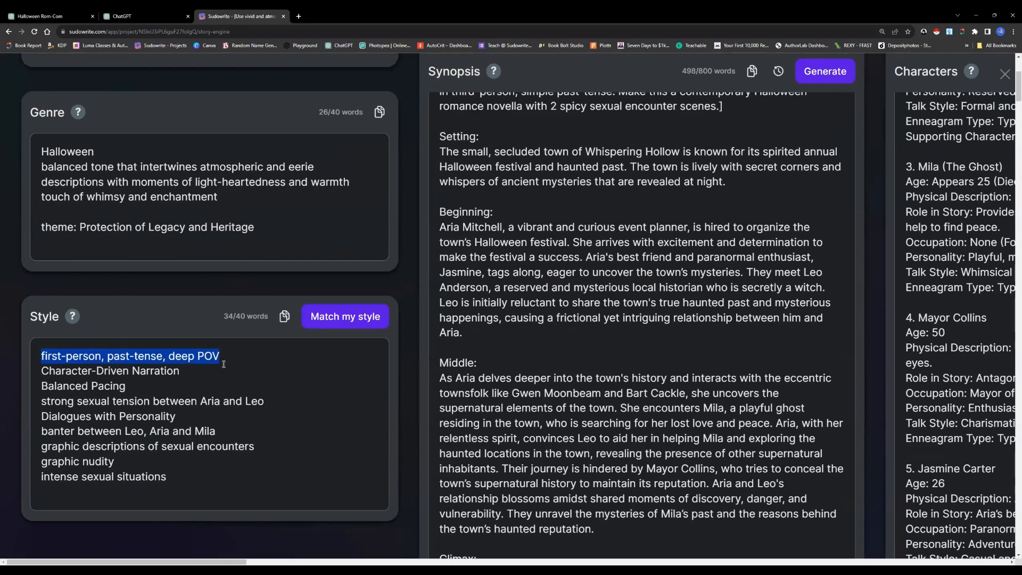
pyautogui.click(131, 557)
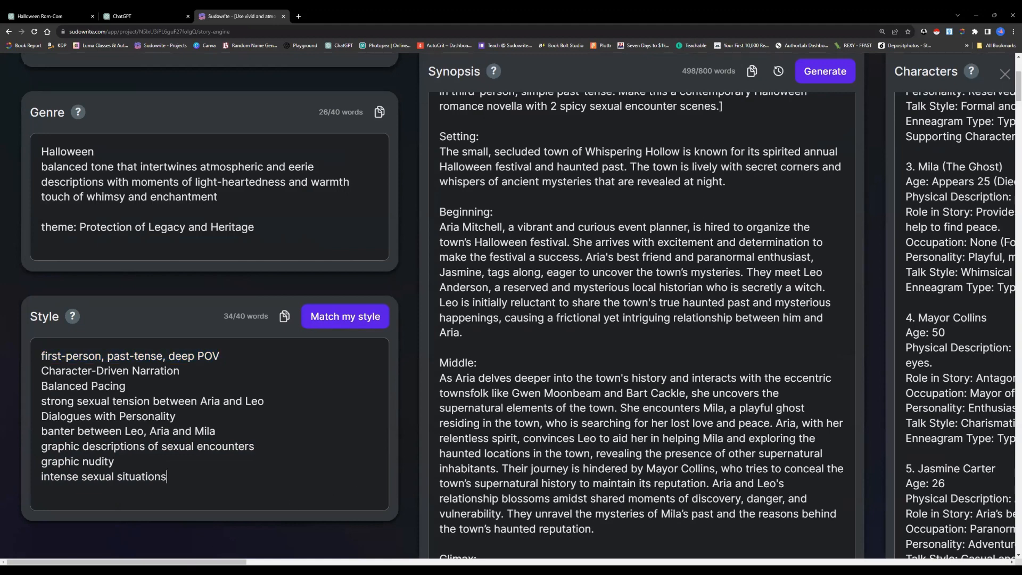
# Examine the Synopsis in Story Engine, highlighting the bracketed chapter-structure instructions on alternating POV, day and time, and setting/location
pyautogui.hscroll(3, 339, 402)
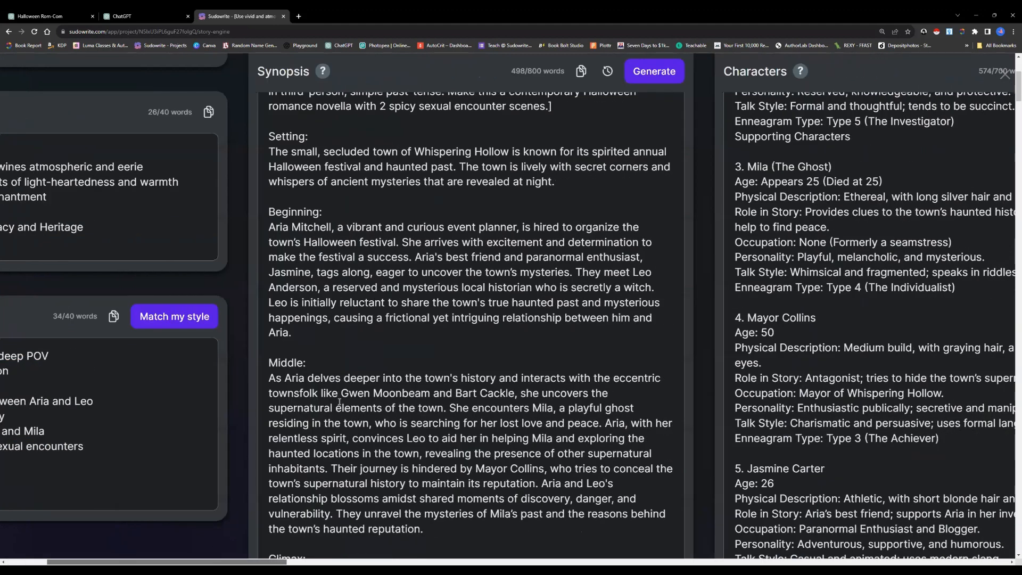
pyautogui.scroll(4, 266, 327)
pyautogui.hscroll(1, 216, 341)
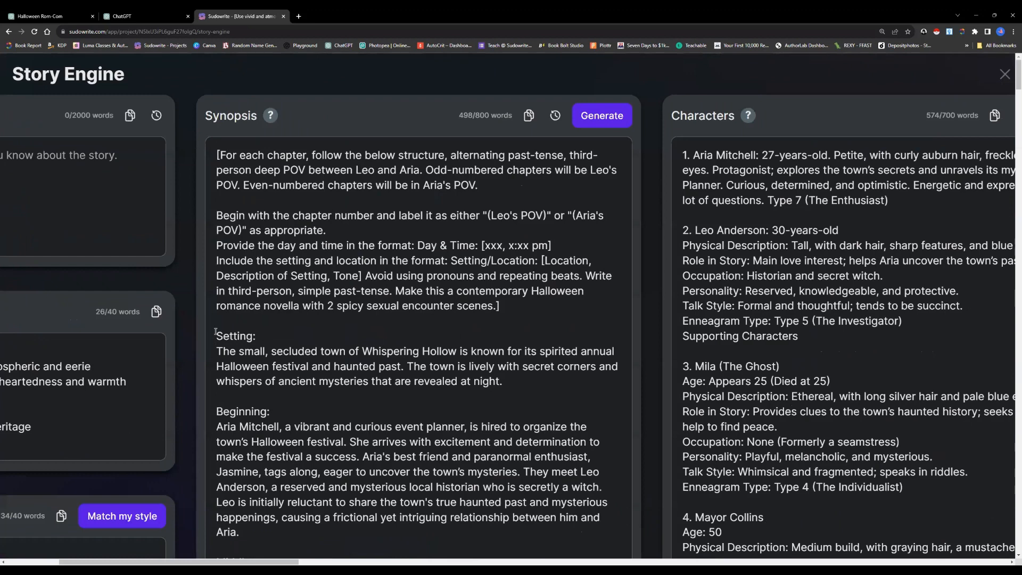
pyautogui.moveTo(216, 154); pyautogui.dragTo(501, 307)
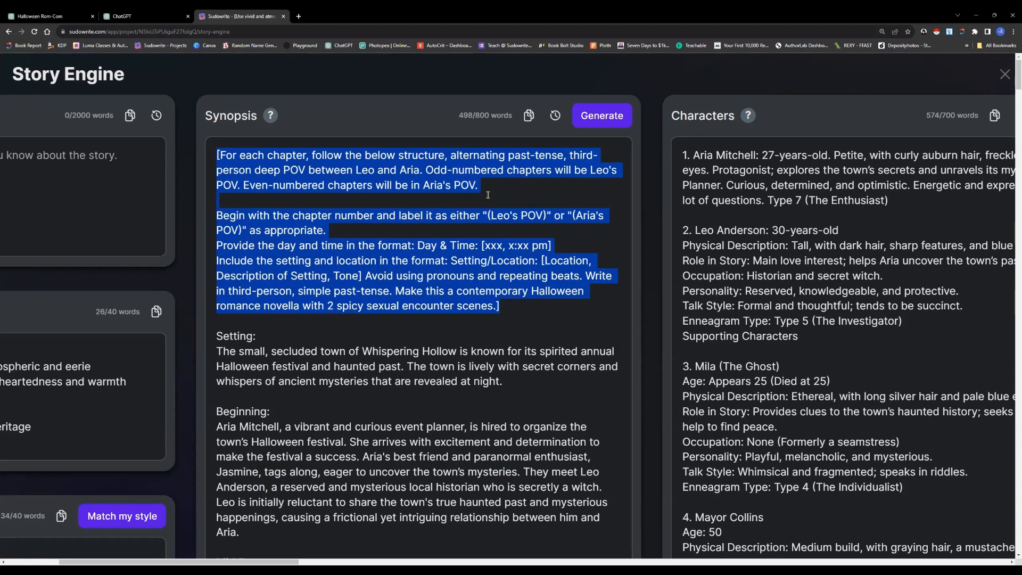
pyautogui.click(360, 243)
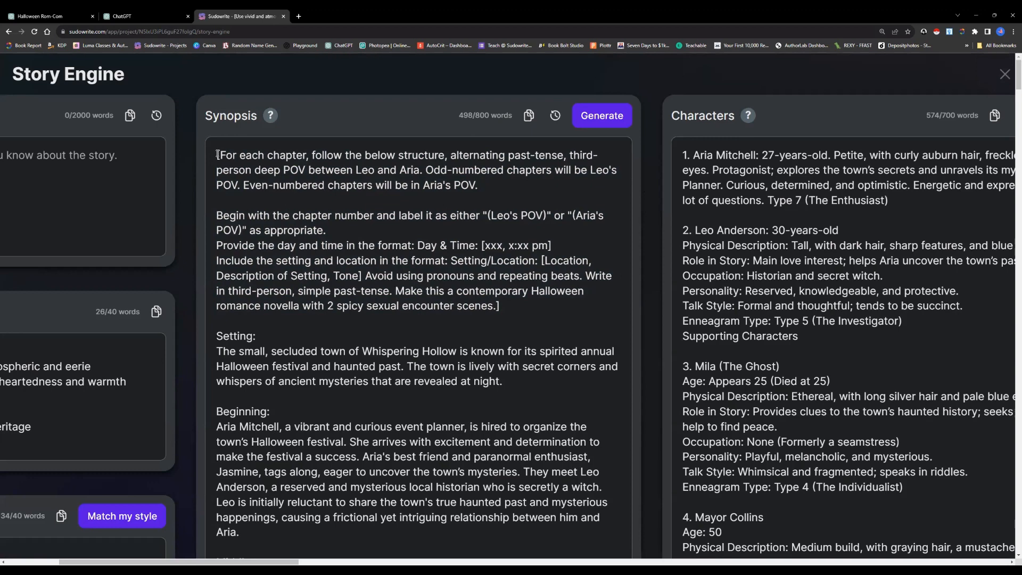
pyautogui.moveTo(217, 154); pyautogui.dragTo(515, 309)
# Examine the Characters section beside the Synopsis, highlighting the entries for Aria Mitchell and Leo Anderson
pyautogui.moveTo(684, 153); pyautogui.dragTo(820, 335)
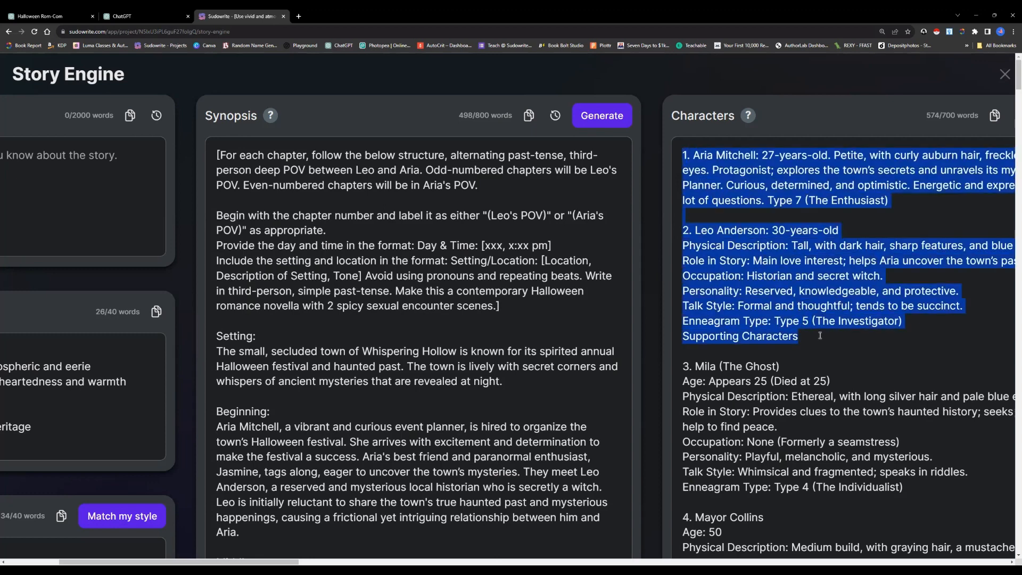
pyautogui.click(821, 336)
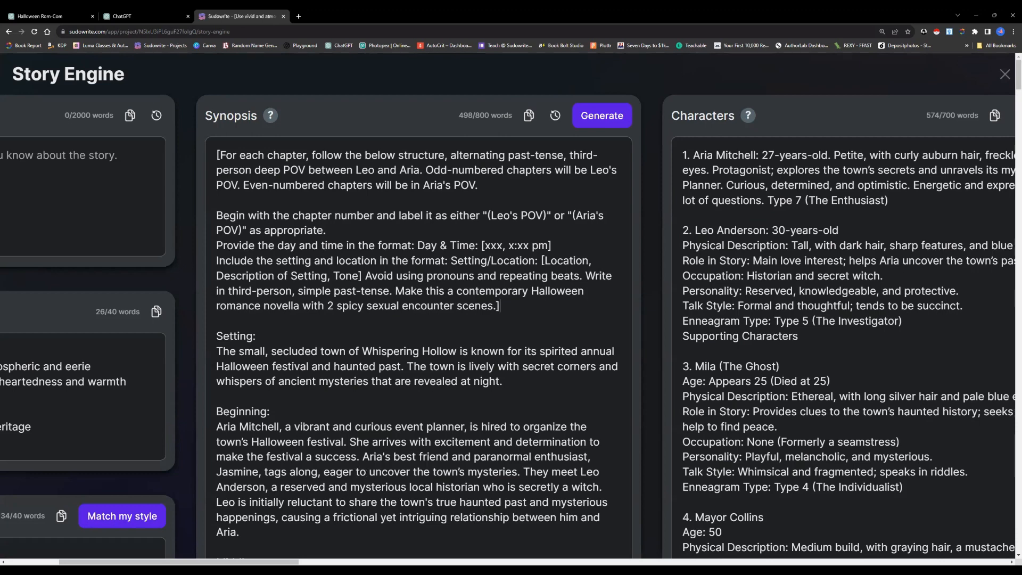
pyautogui.hscroll(3, 508, 330)
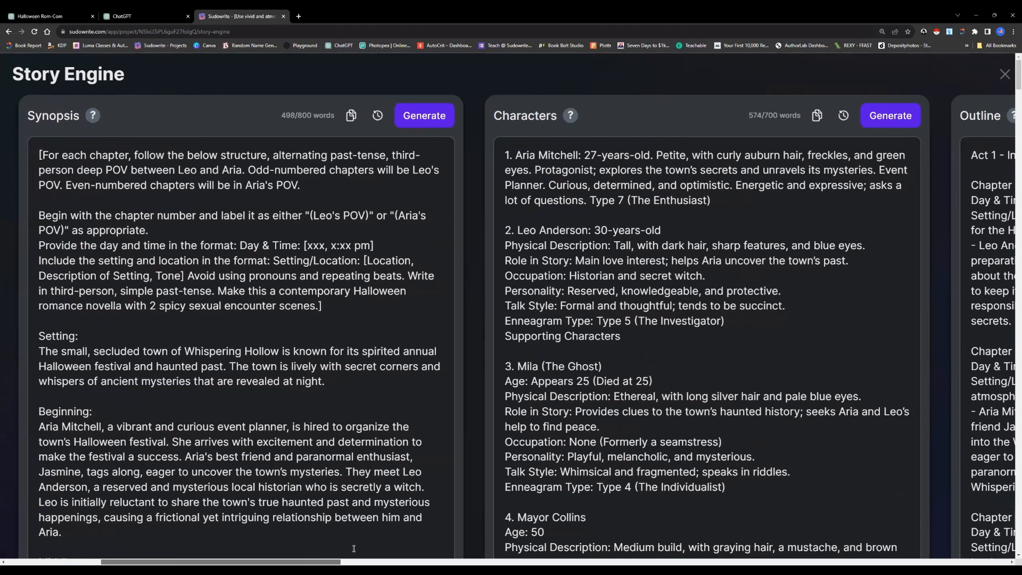
pyautogui.hscroll(2, 508, 330)
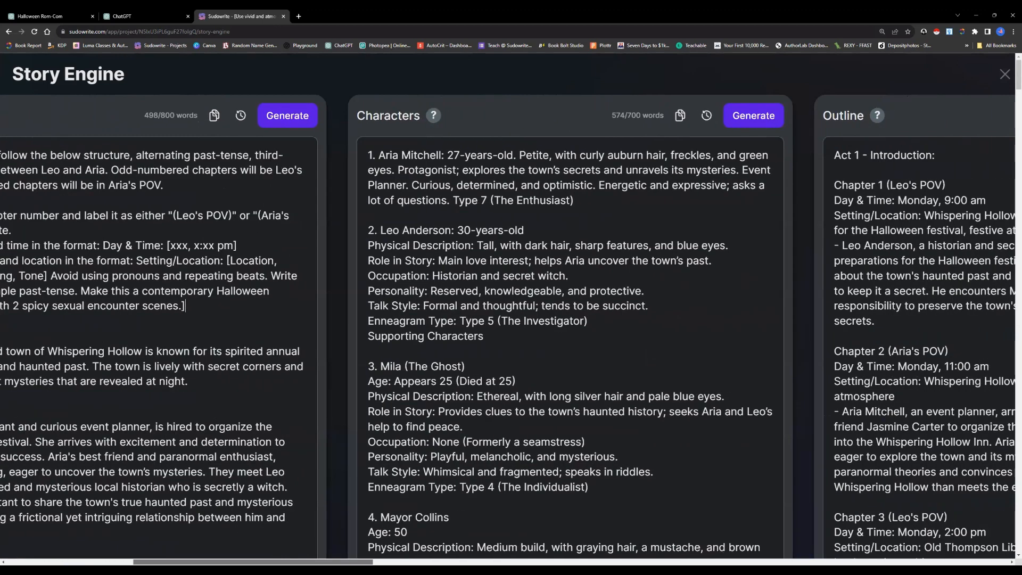
pyautogui.hscroll(3, 323, 255)
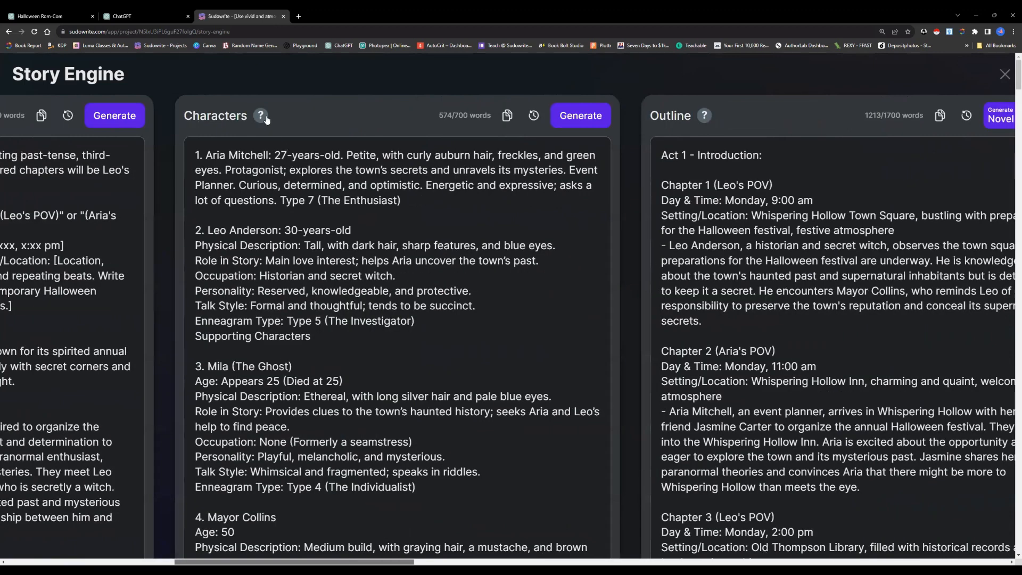
pyautogui.moveTo(264, 118)
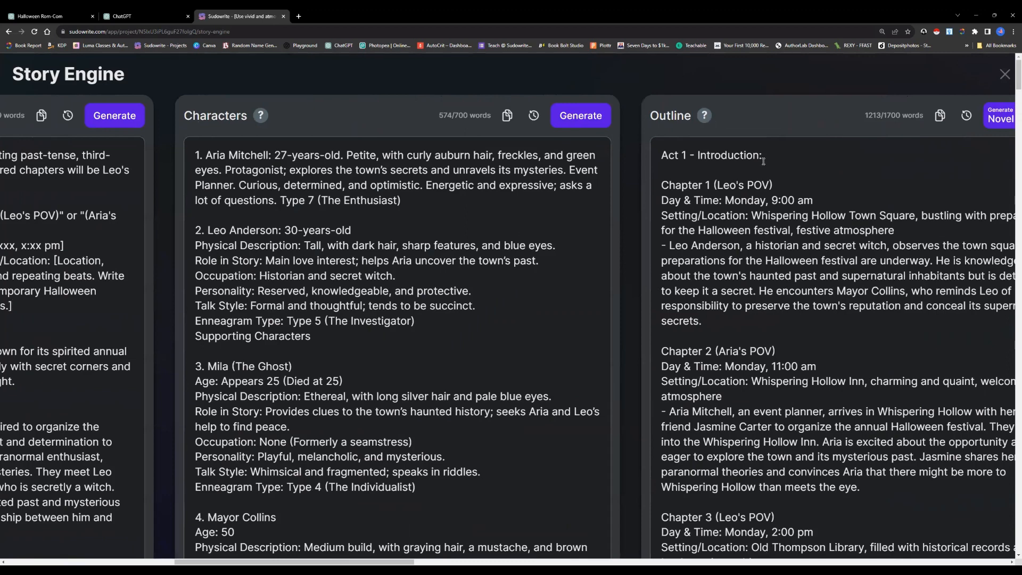
pyautogui.moveTo(707, 116)
pyautogui.hscroll(-3, 399, 320)
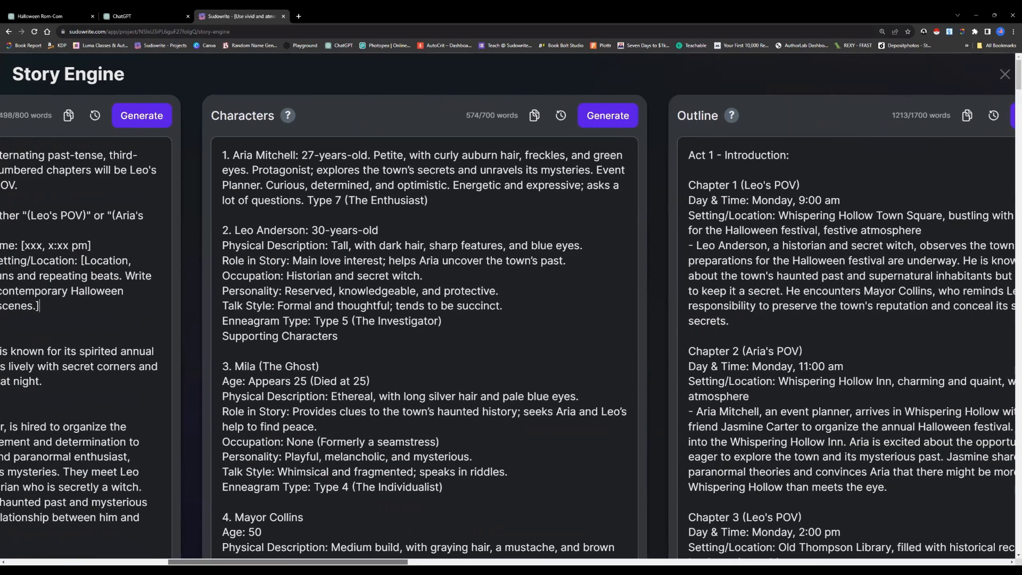
pyautogui.hscroll(-1, 308, 557)
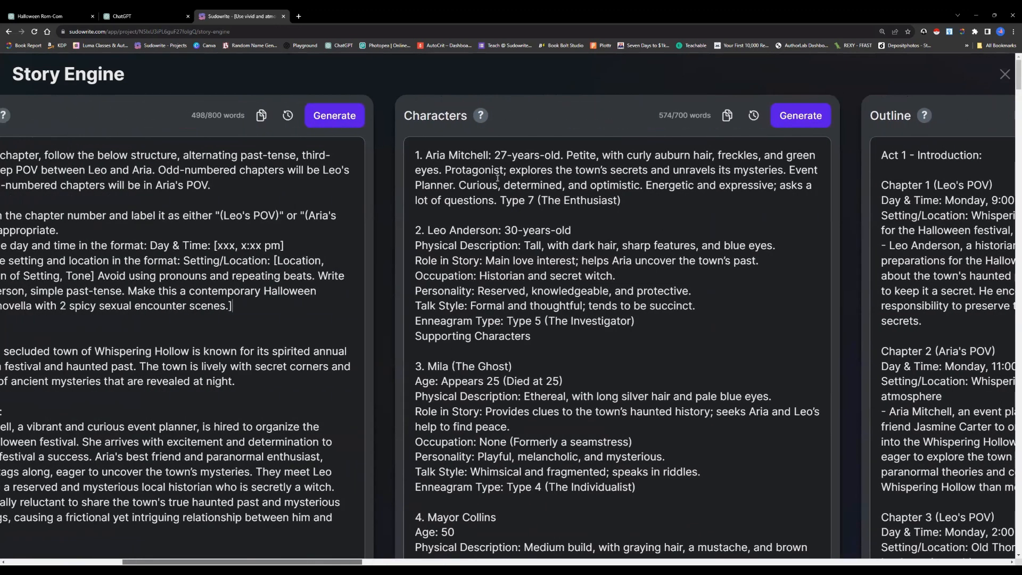
pyautogui.moveTo(419, 153); pyautogui.dragTo(571, 333)
pyautogui.click(570, 334)
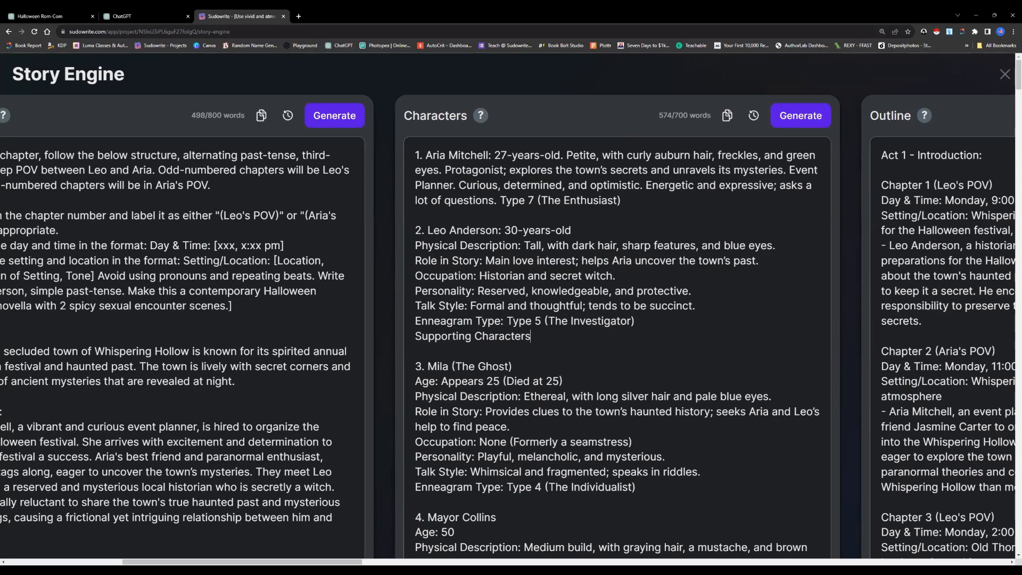
# Review the remaining Characters content, from Mila and Mayor Collins through the minor characters and the town locations
pyautogui.scroll(-7, 399, 499)
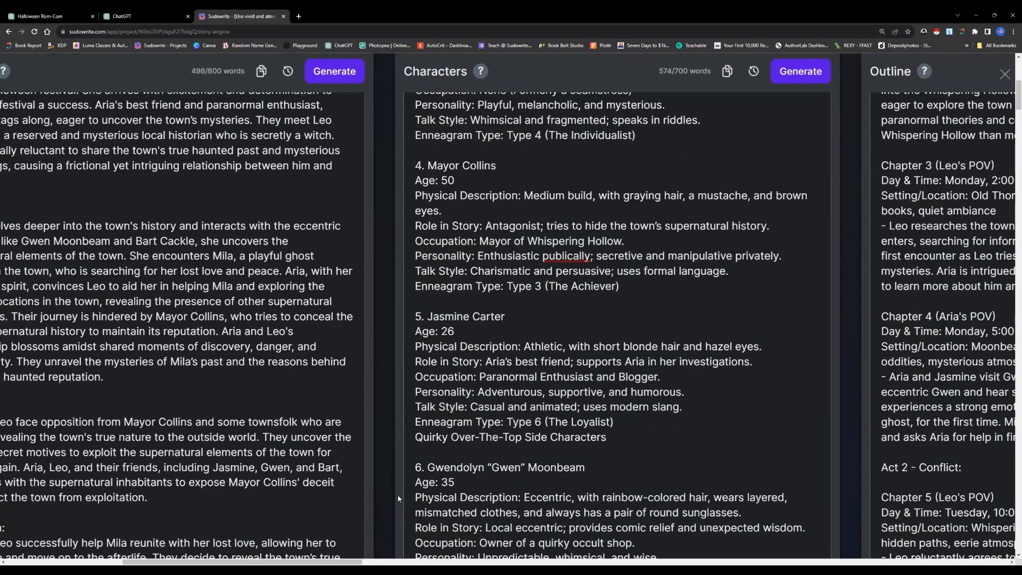
pyautogui.scroll(-5, 399, 499)
pyautogui.scroll(-1, 458, 315)
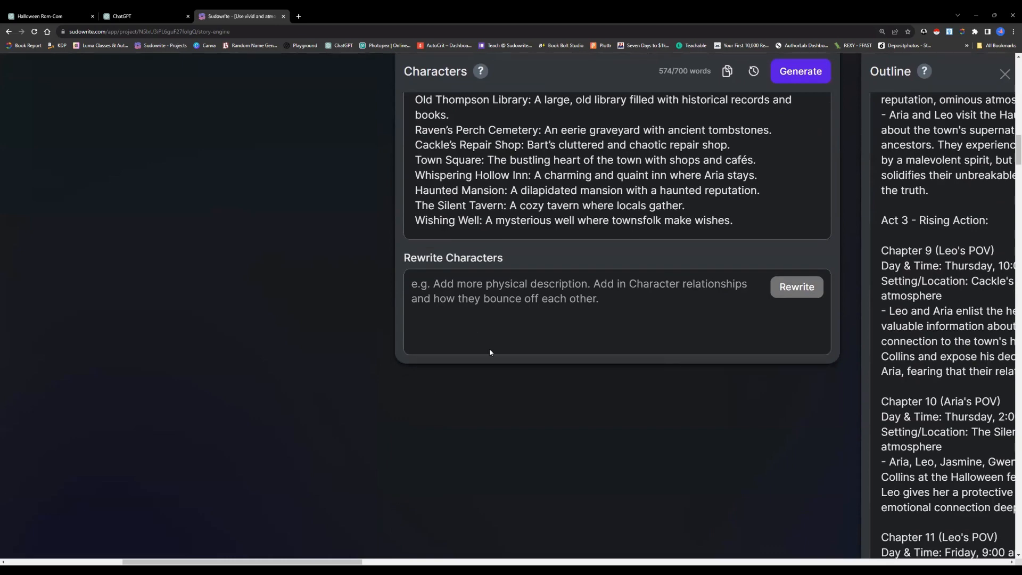
pyautogui.scroll(11, 490, 348)
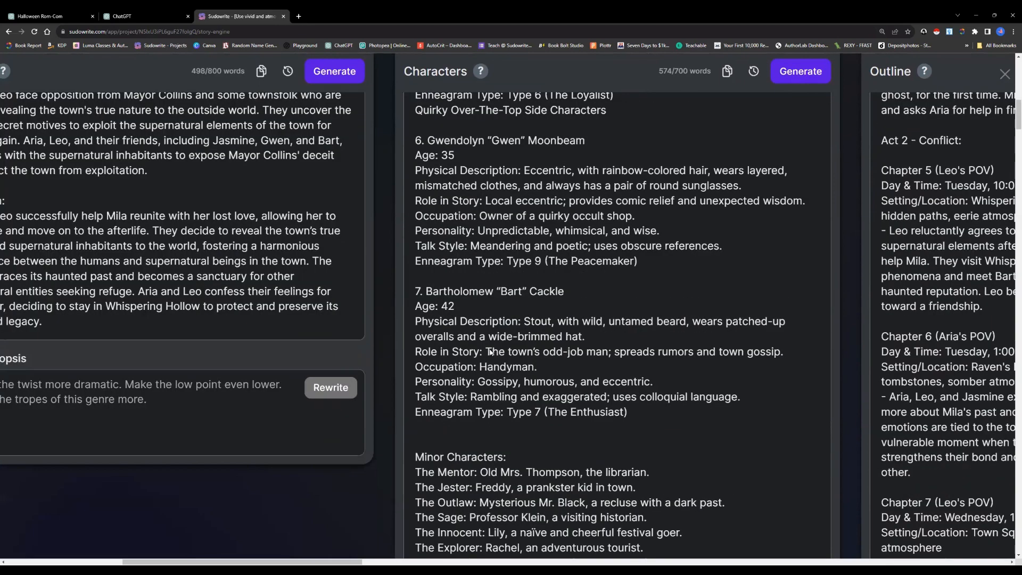
pyautogui.scroll(15, 491, 351)
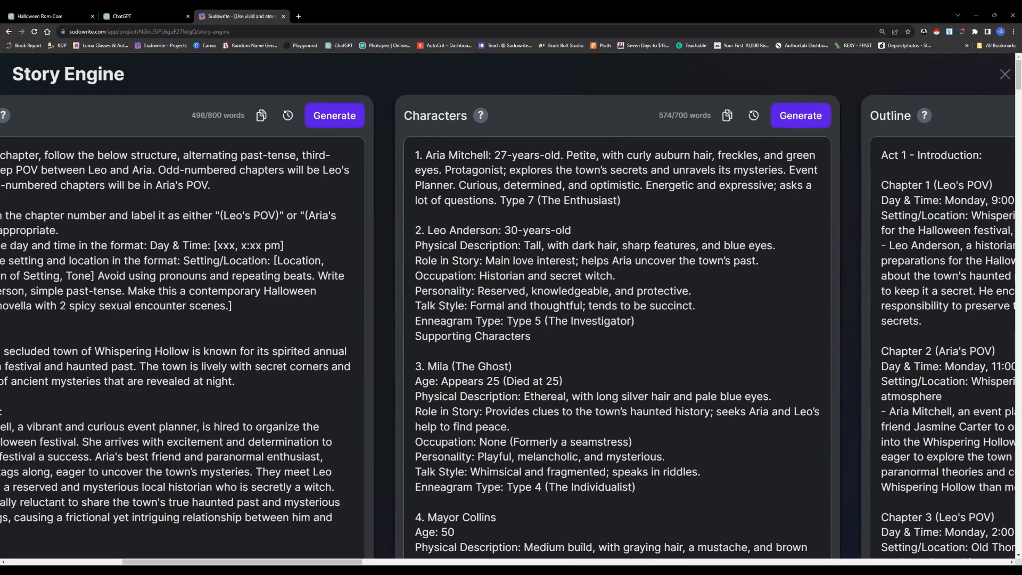
# Review the Outline's opening chapters with their alternating POV headings, day and time, and setting/location lines
pyautogui.hscroll(5, 508, 327)
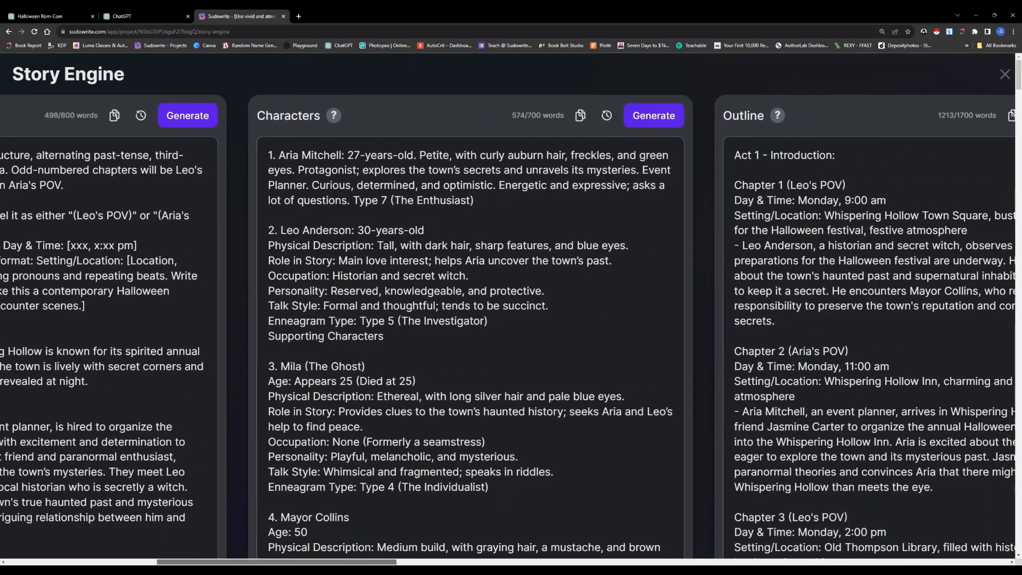
pyautogui.hscroll(3, 508, 327)
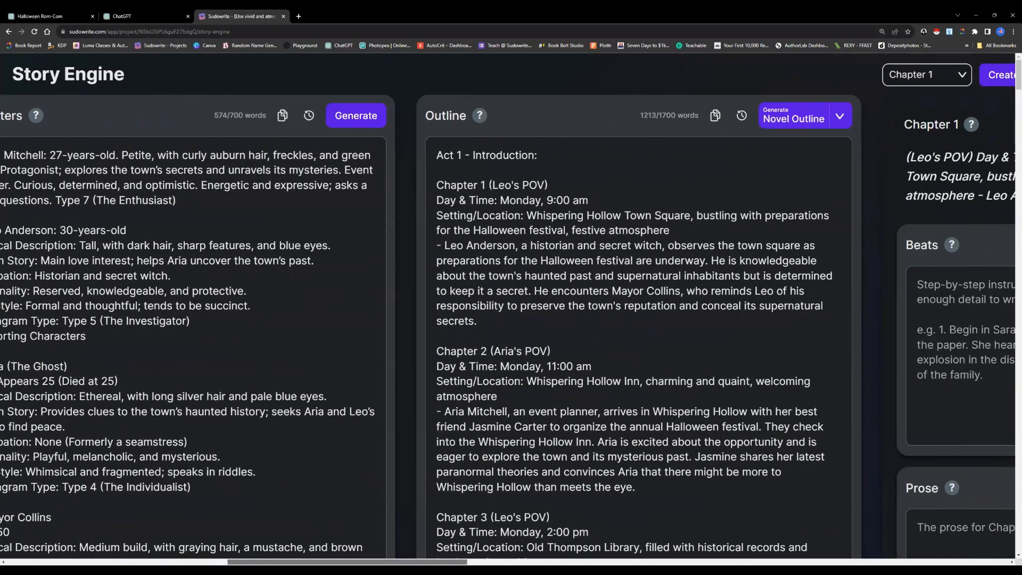
pyautogui.hscroll(3, 296, 221)
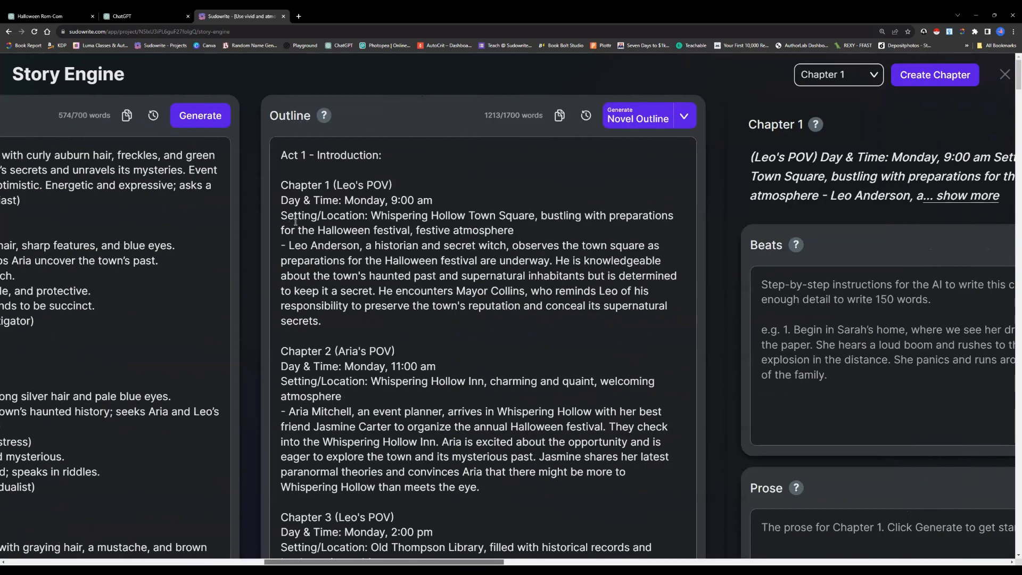
pyautogui.scroll(-1, 291, 155)
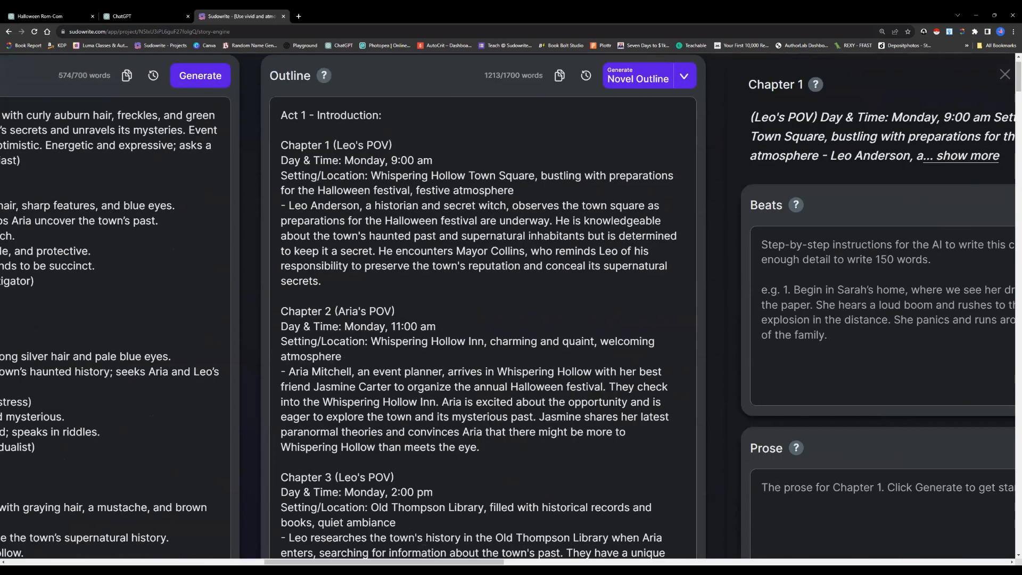
pyautogui.hscroll(-1, 511, 307)
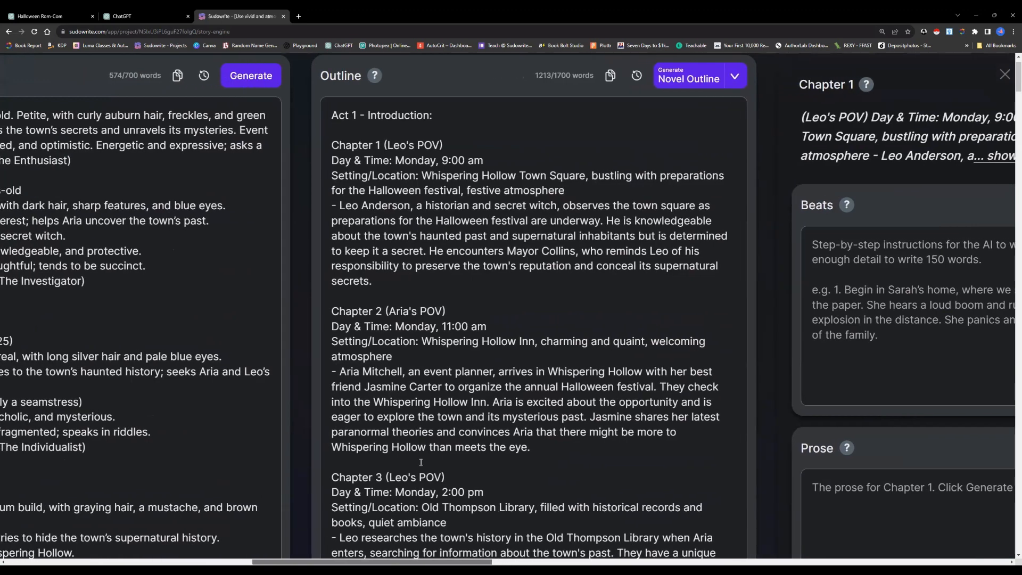
pyautogui.scroll(-2, 421, 462)
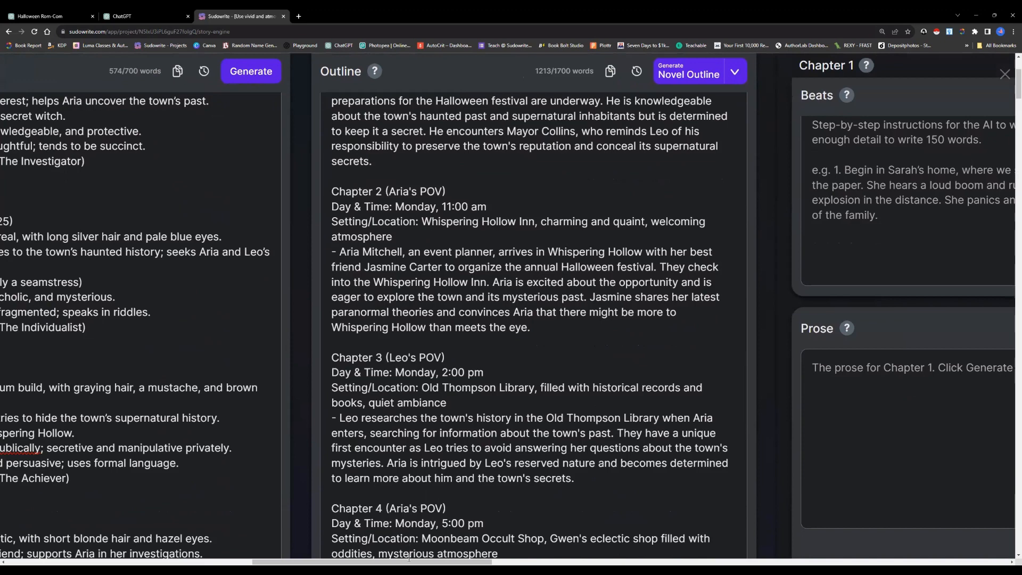
pyautogui.hscroll(1, 409, 556)
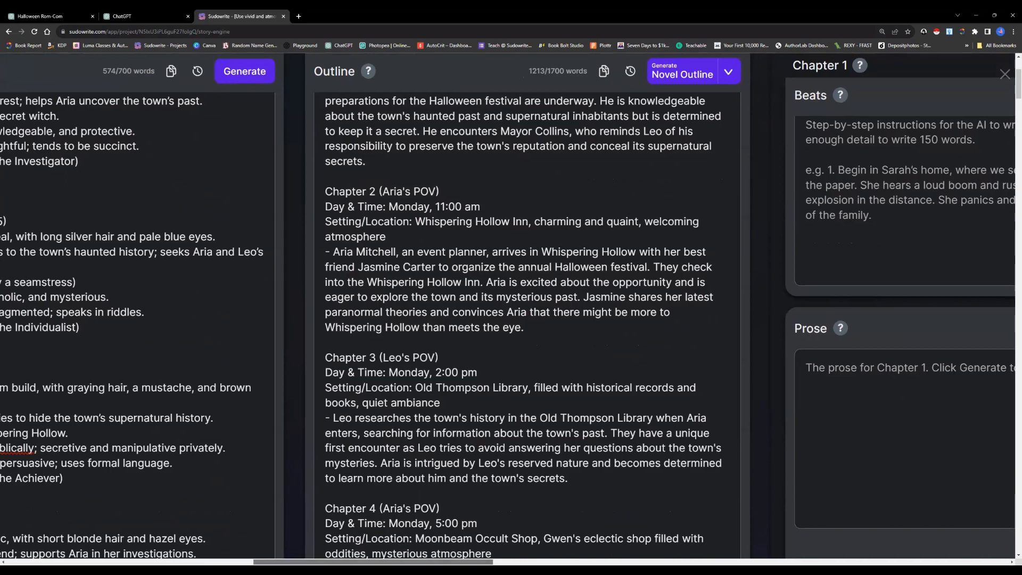
# Examine the Chapter 5 Beats, highlighting the bracketed instruction about vivid, atmospheric descriptions and Leo's initial skepticism
pyautogui.moveTo(418, 561); pyautogui.dragTo(648, 561)
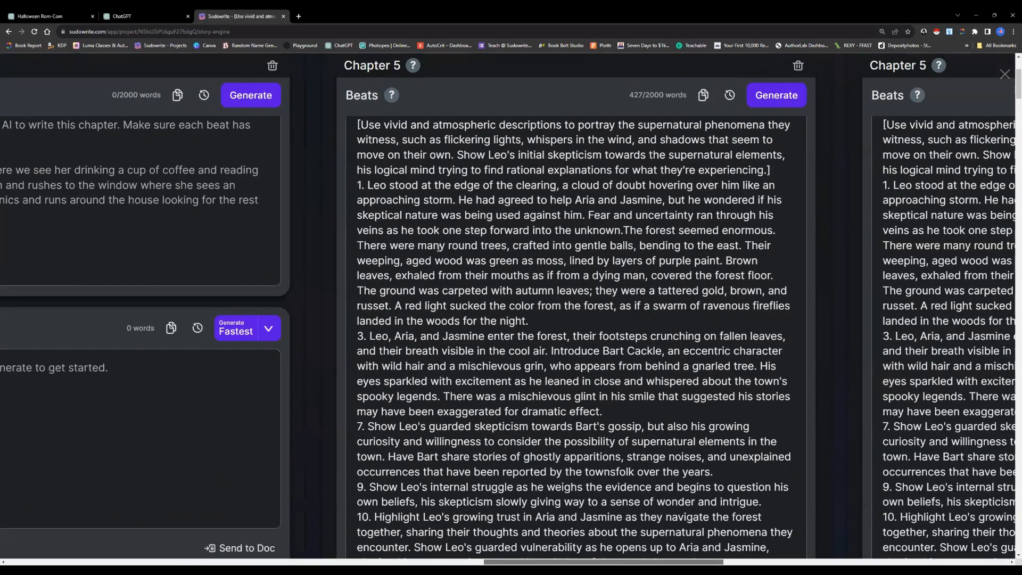
pyautogui.scroll(1, 342, 176)
pyautogui.hscroll(2, 342, 177)
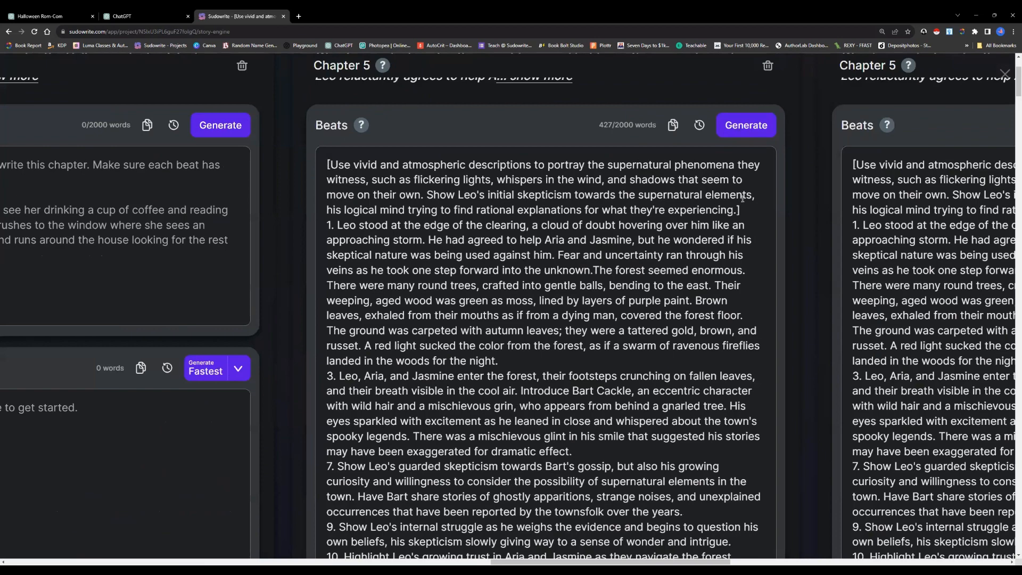
pyautogui.click(611, 297)
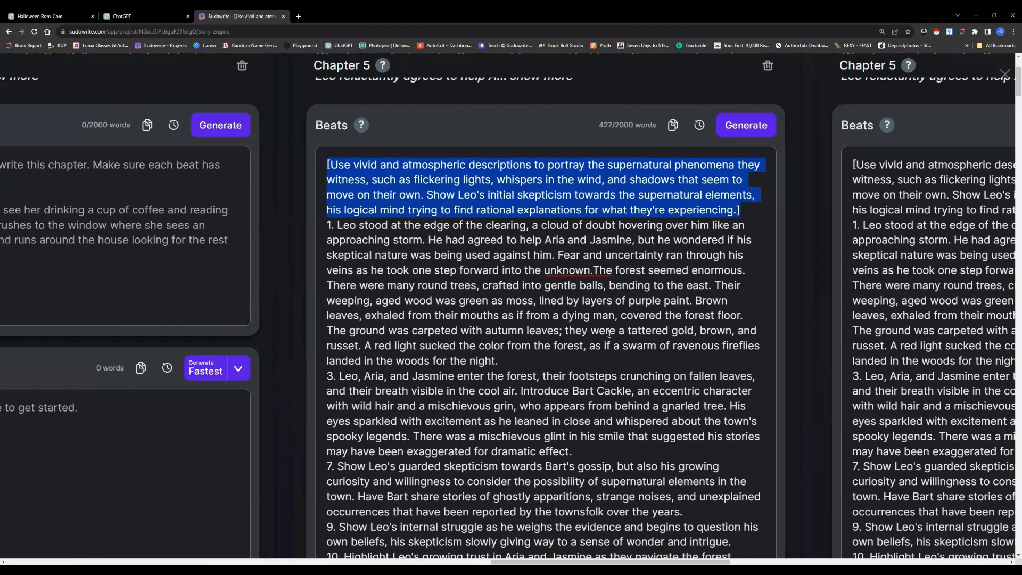
pyautogui.click(610, 334)
pyautogui.scroll(-5, 482, 306)
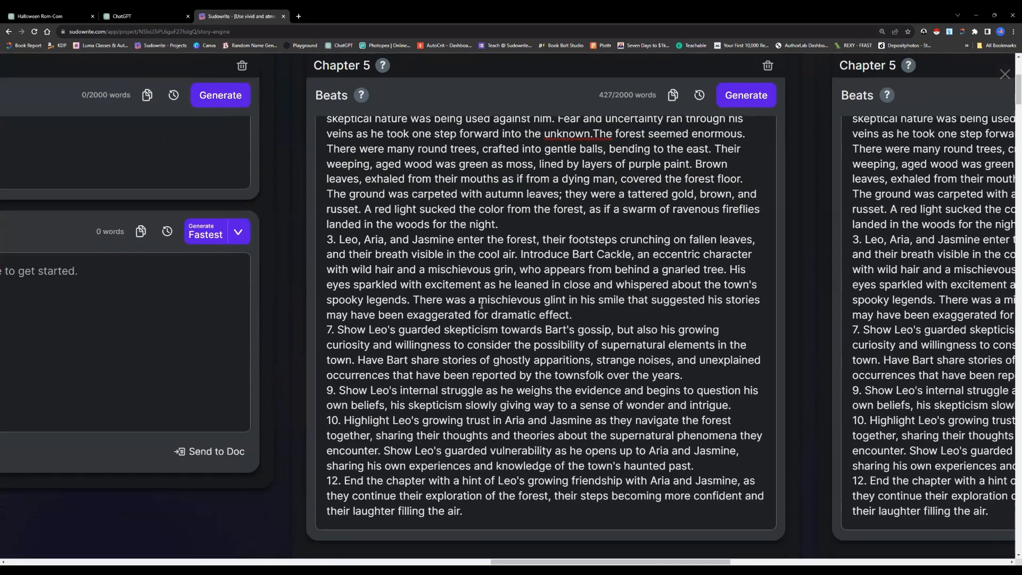
# Read the Chapter 5 Prose and highlight Bart's passage beginning "Bart Cackle, at your service."
pyautogui.scroll(-8, 481, 304)
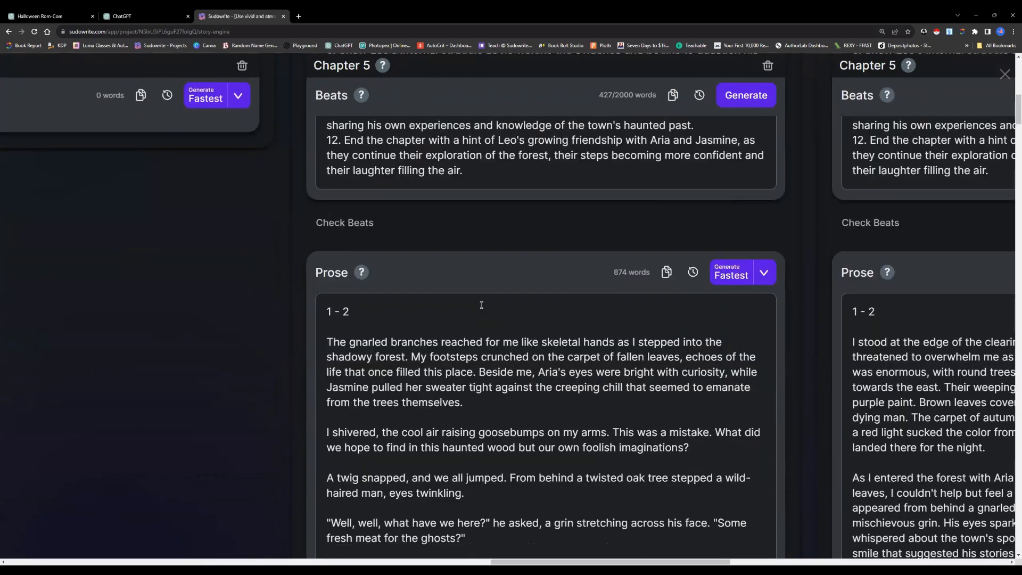
pyautogui.scroll(-3, 482, 305)
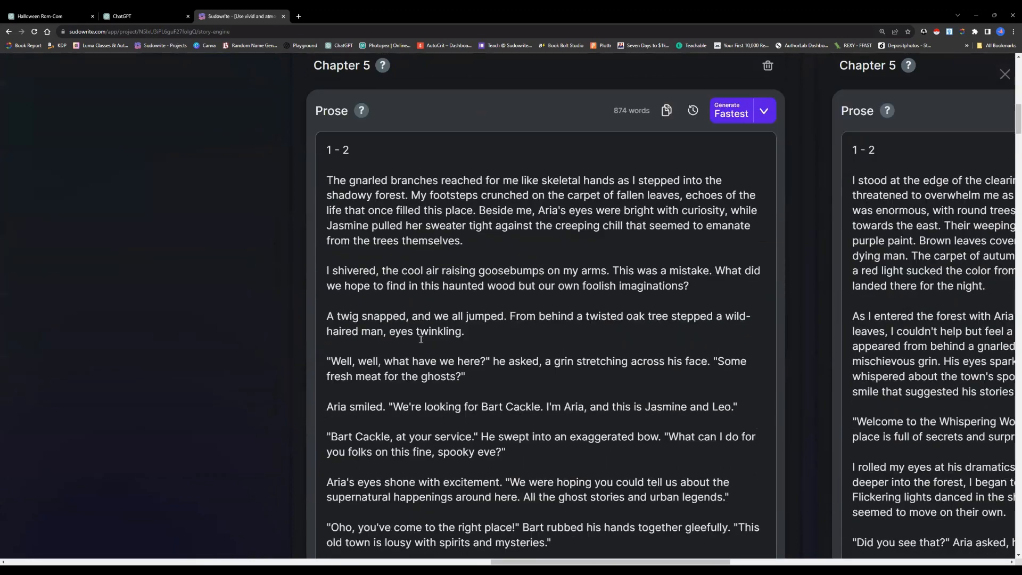
pyautogui.scroll(-1, 403, 348)
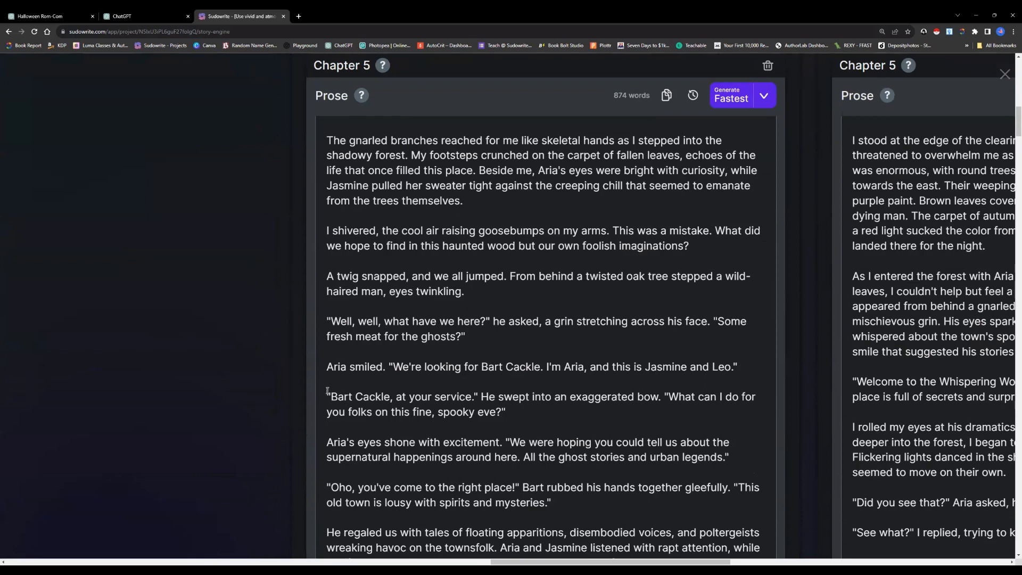
pyautogui.scroll(-1, 315, 390)
pyautogui.moveTo(326, 356); pyautogui.dragTo(508, 373)
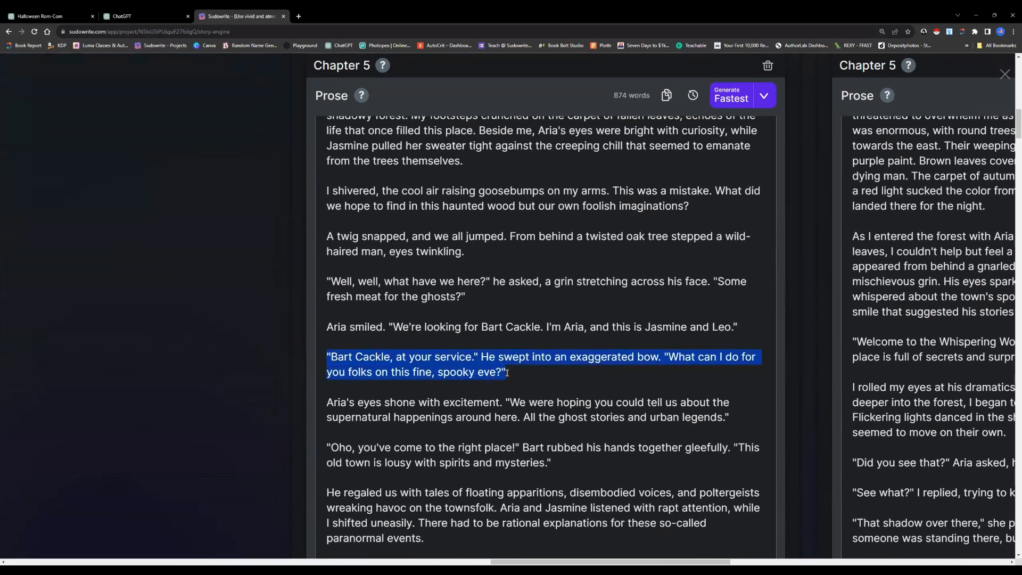
pyautogui.click(529, 344)
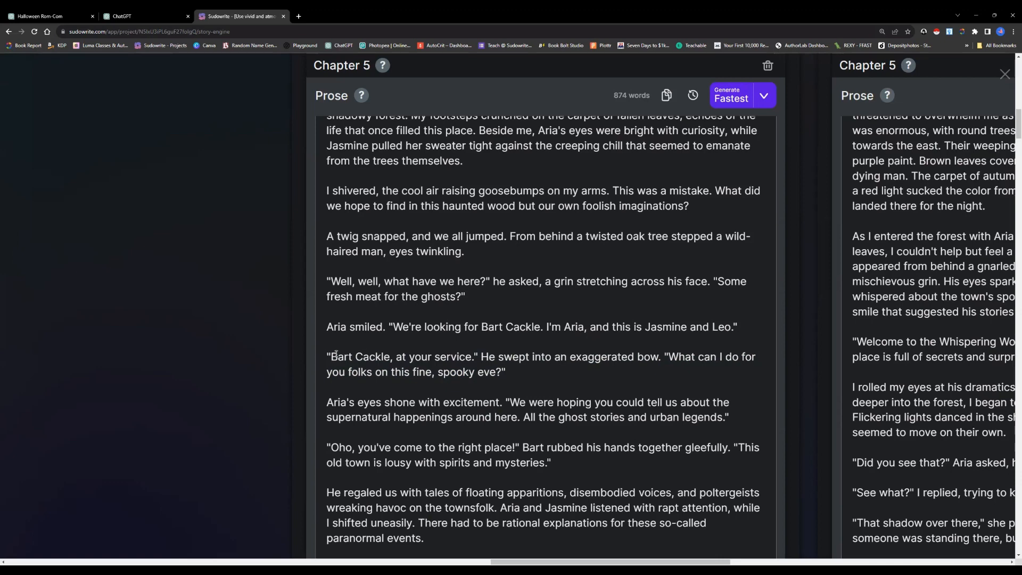
# Switch to the ChatGPT conversation and review its analysis of Bart's talking style, highlighting the dialogue sample and the Expressiveness and Informality points
pyautogui.click(61, 17)
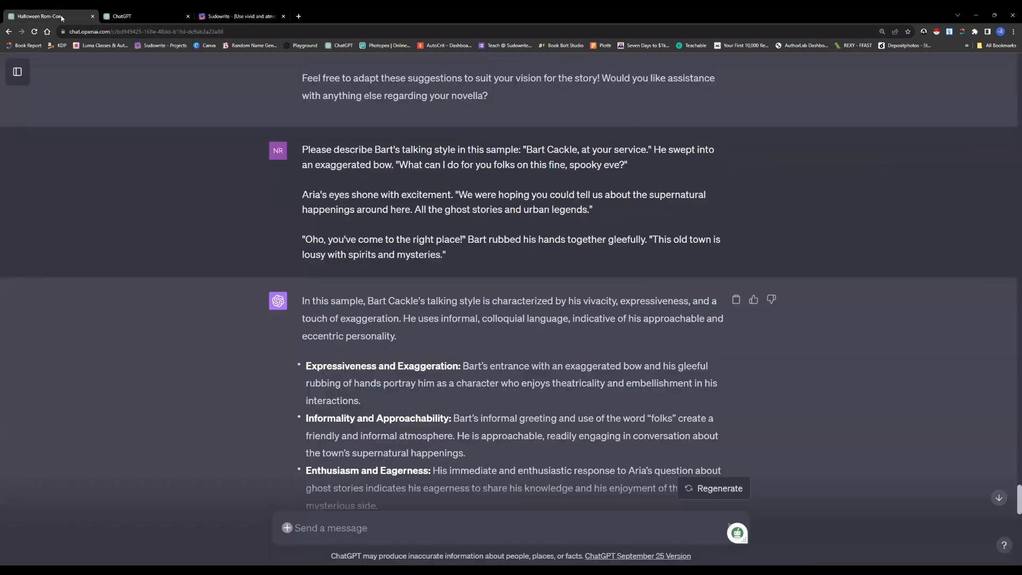
pyautogui.scroll(-2, 357, 260)
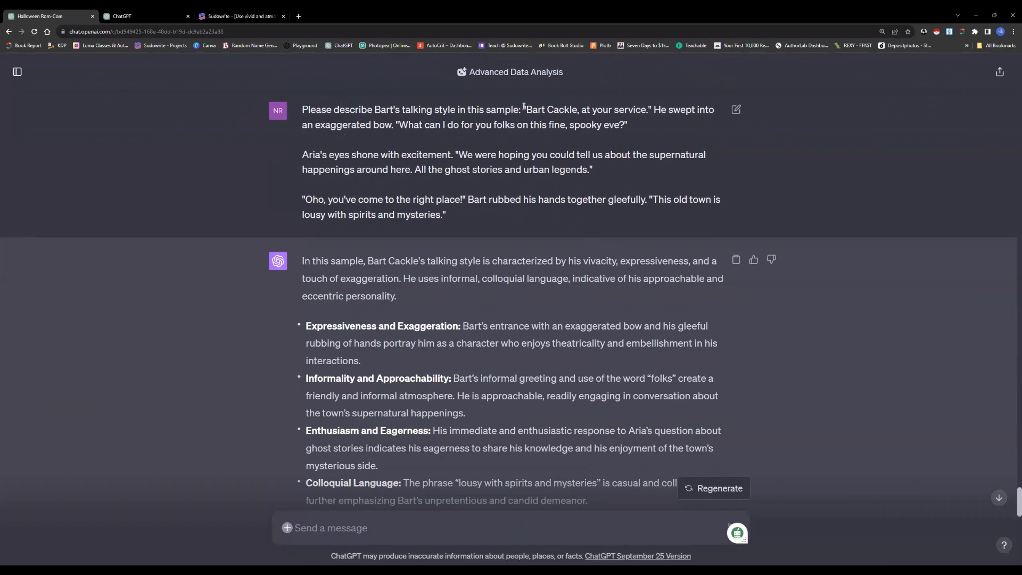
pyautogui.moveTo(523, 108); pyautogui.dragTo(594, 197)
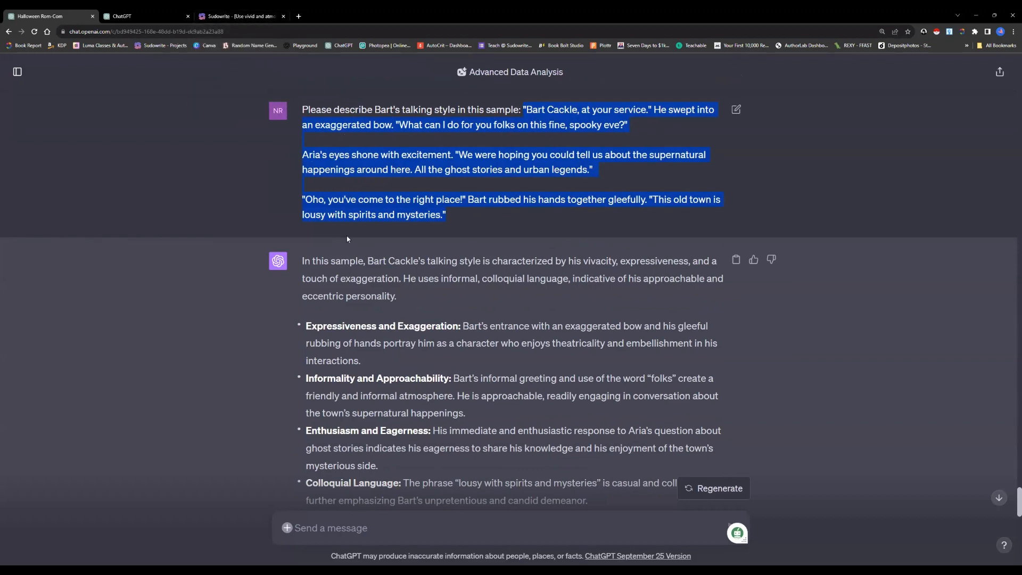
pyautogui.scroll(-1, 349, 236)
pyautogui.scroll(-1, 346, 235)
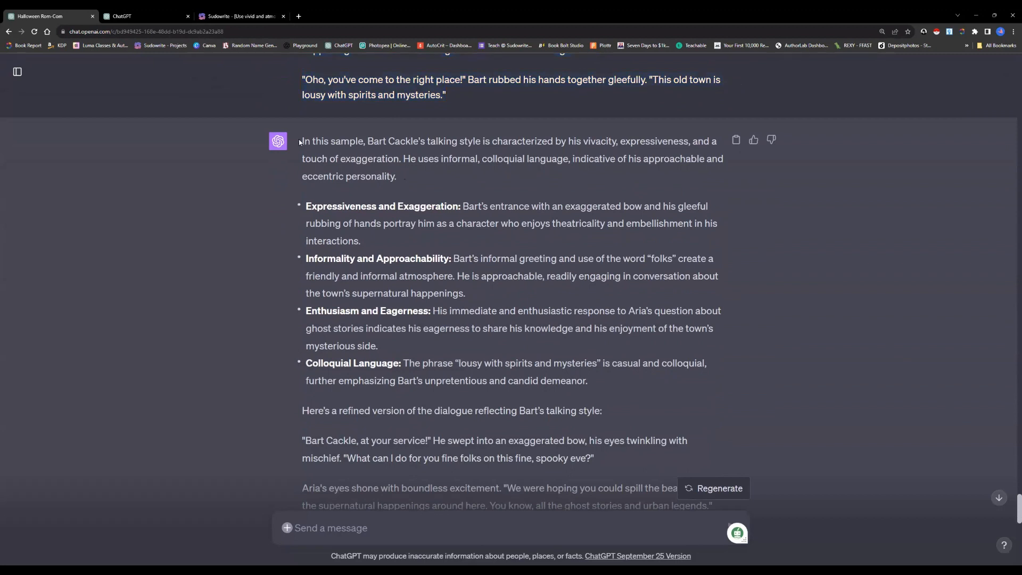
pyautogui.moveTo(307, 206); pyautogui.dragTo(371, 226)
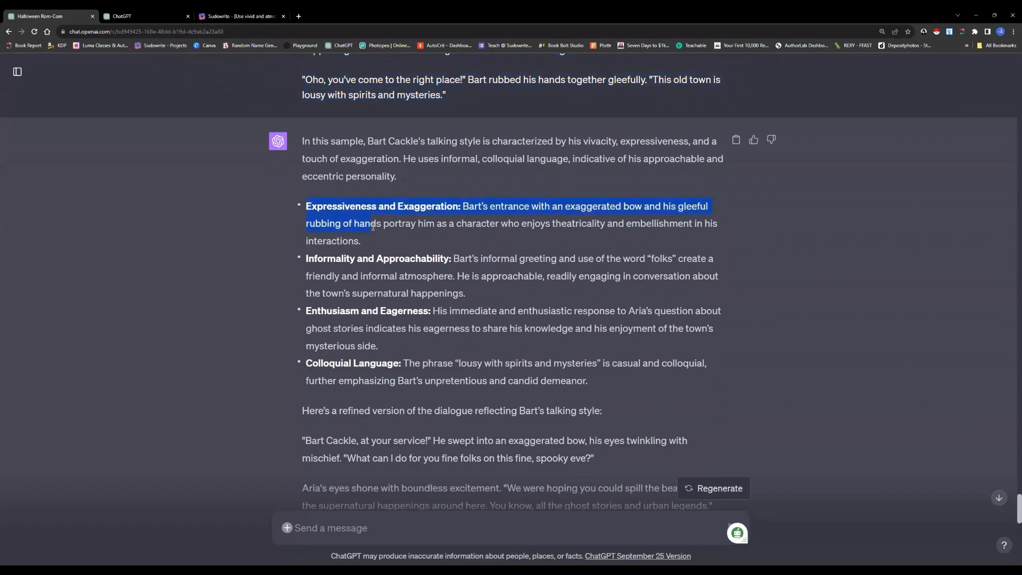
pyautogui.moveTo(307, 259); pyautogui.dragTo(328, 259)
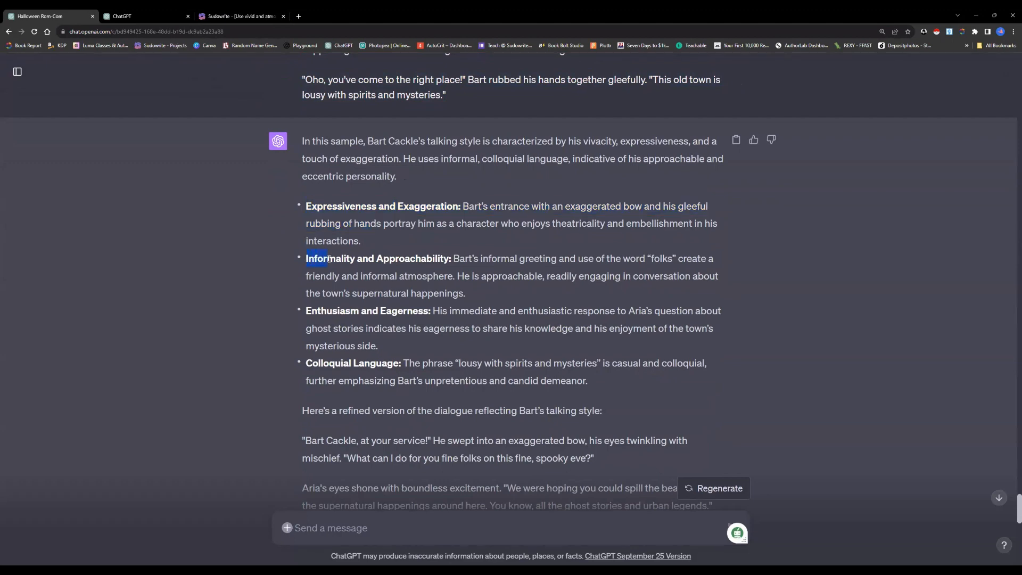
# Read Bart's refined dialogue and adjusted character description, highlighting the sample snippet that begins "Y'all won't believe the tales"
pyautogui.scroll(-2, 330, 259)
pyautogui.scroll(-2, 331, 260)
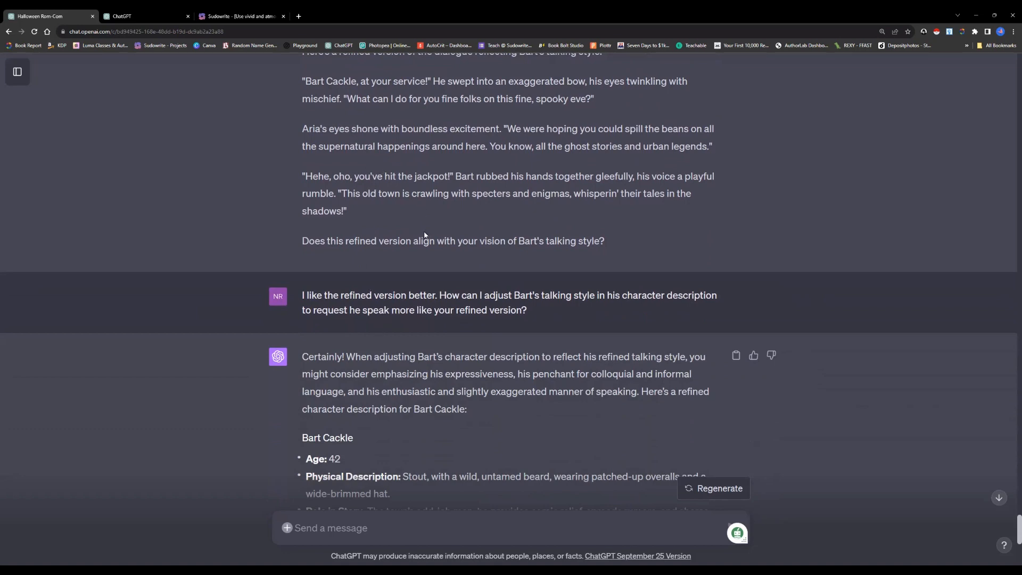
pyautogui.scroll(-3, 426, 259)
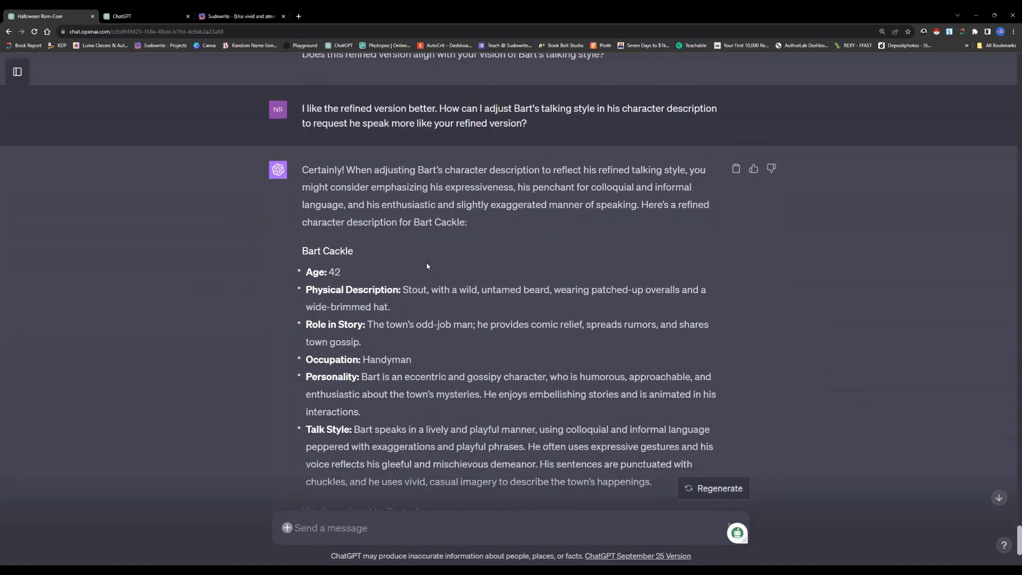
pyautogui.scroll(-3, 427, 263)
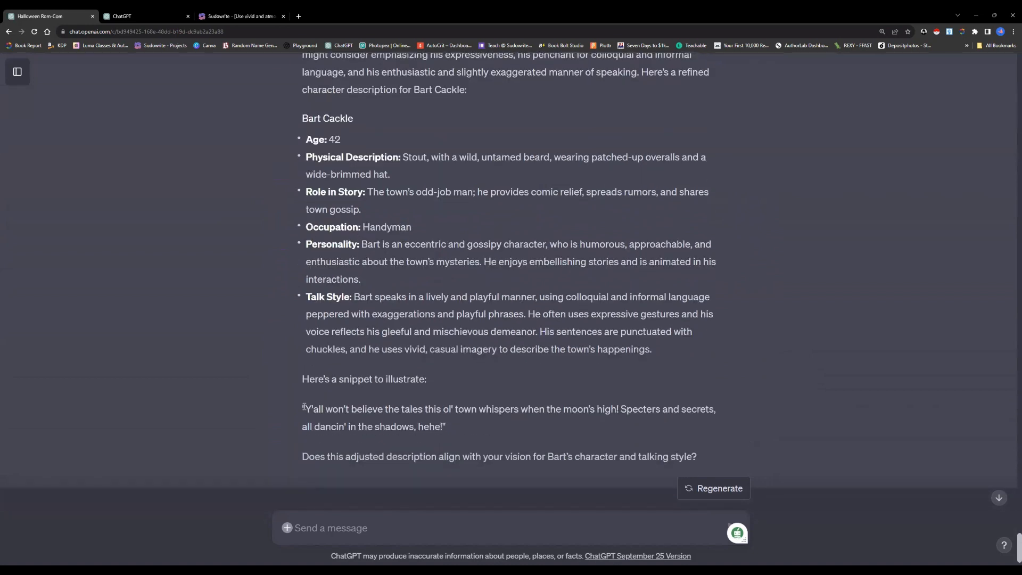
pyautogui.moveTo(302, 409); pyautogui.dragTo(460, 432)
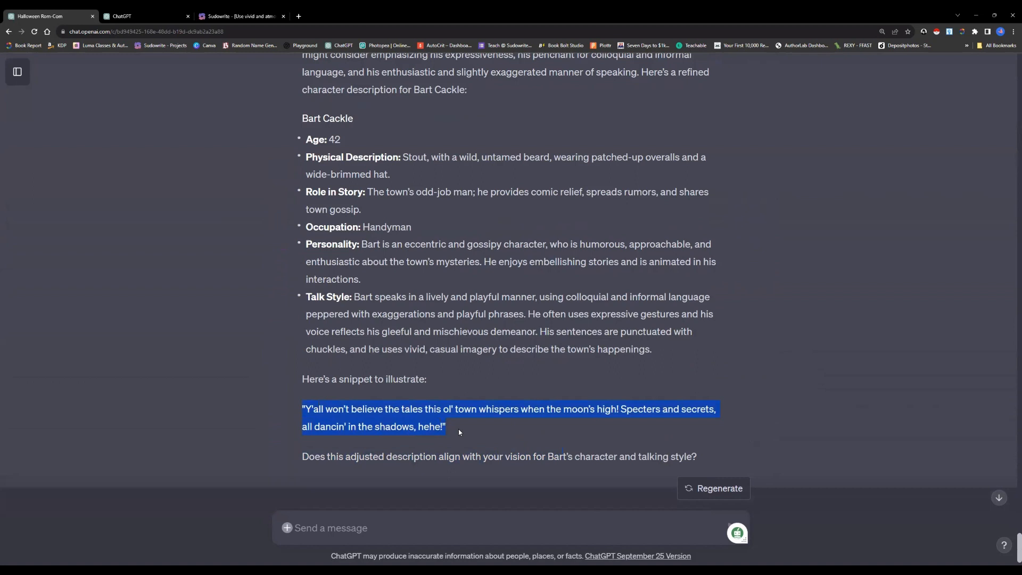
pyautogui.click(445, 383)
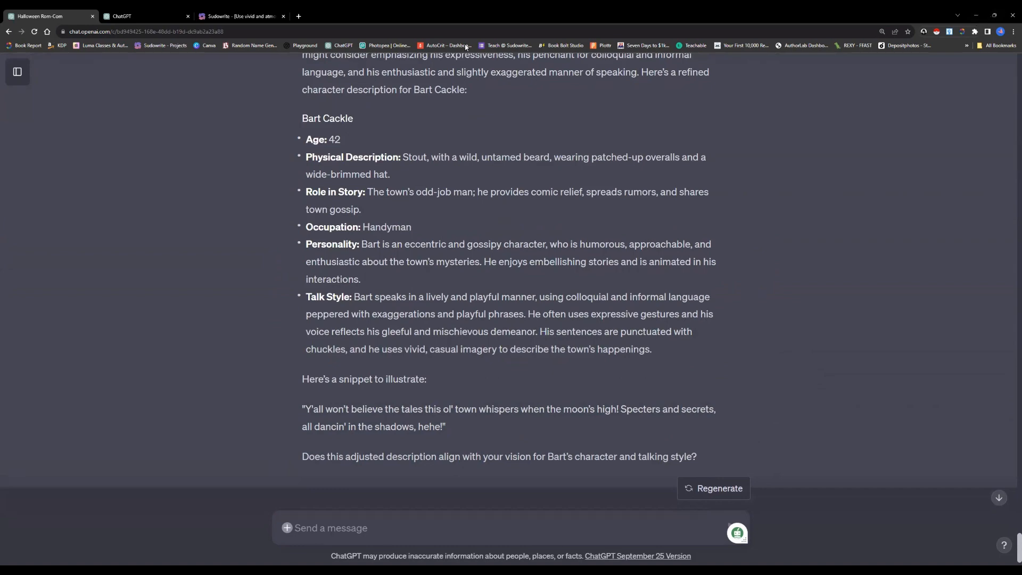
# Move the Sudowrite project into its own browser window, separate from the ChatGPT conversations
pyautogui.click(256, 17)
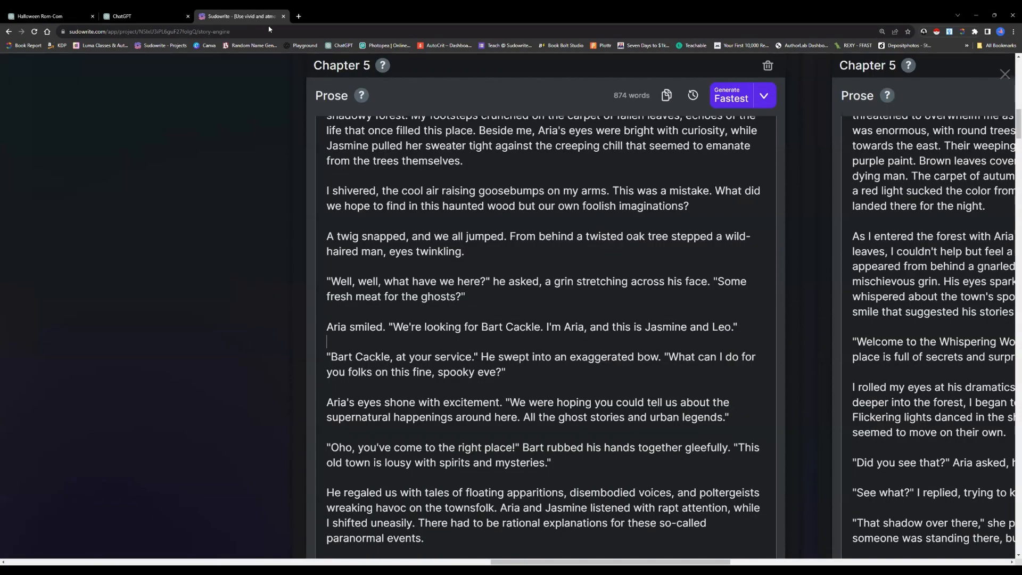
pyautogui.rightClick(259, 17)
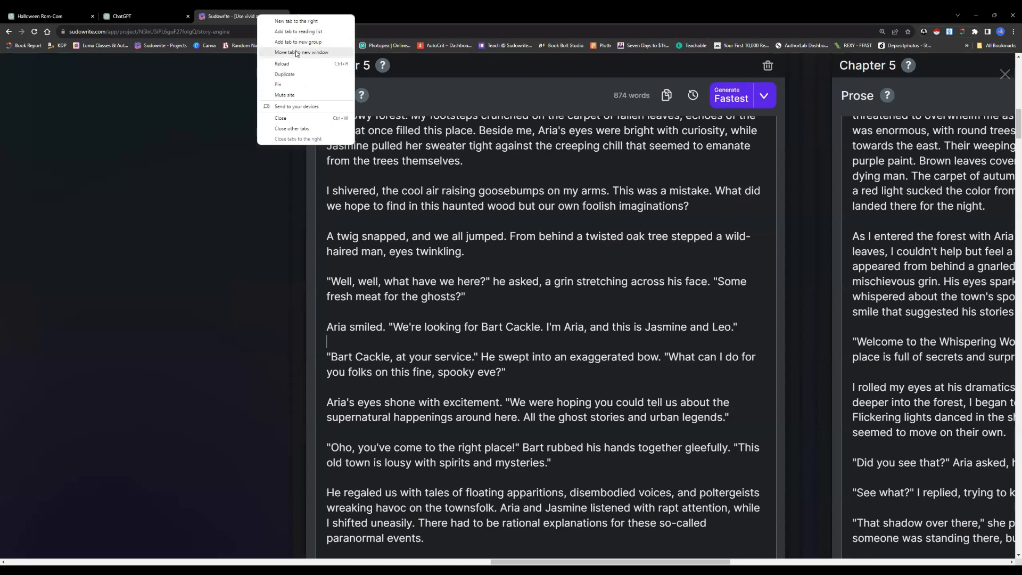
pyautogui.click(297, 52)
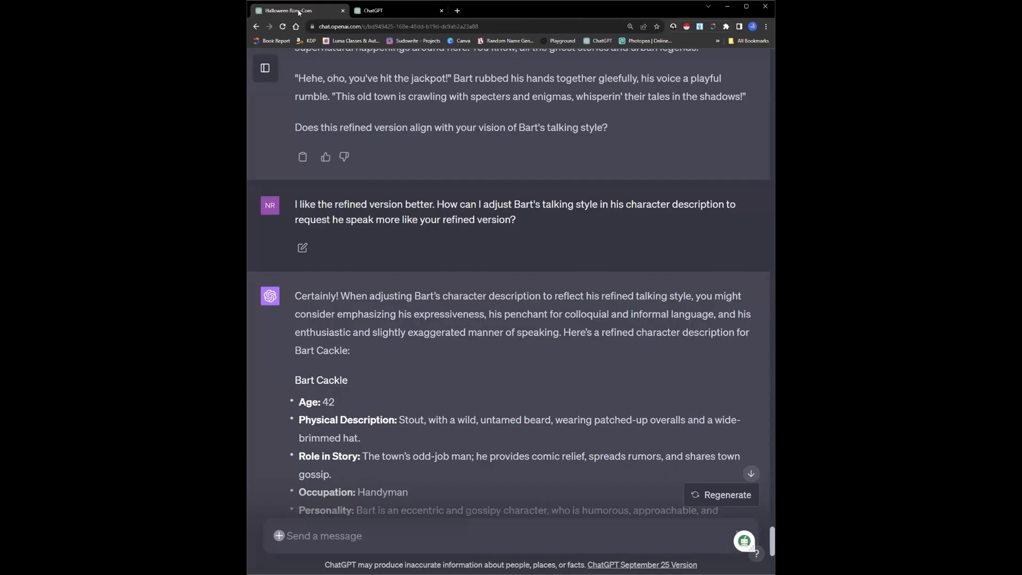
# Copy the Personality text from Bart Cackle's refined description in ChatGPT and switch to the Sudowrite window with it
pyautogui.scroll(-5, 506, 283)
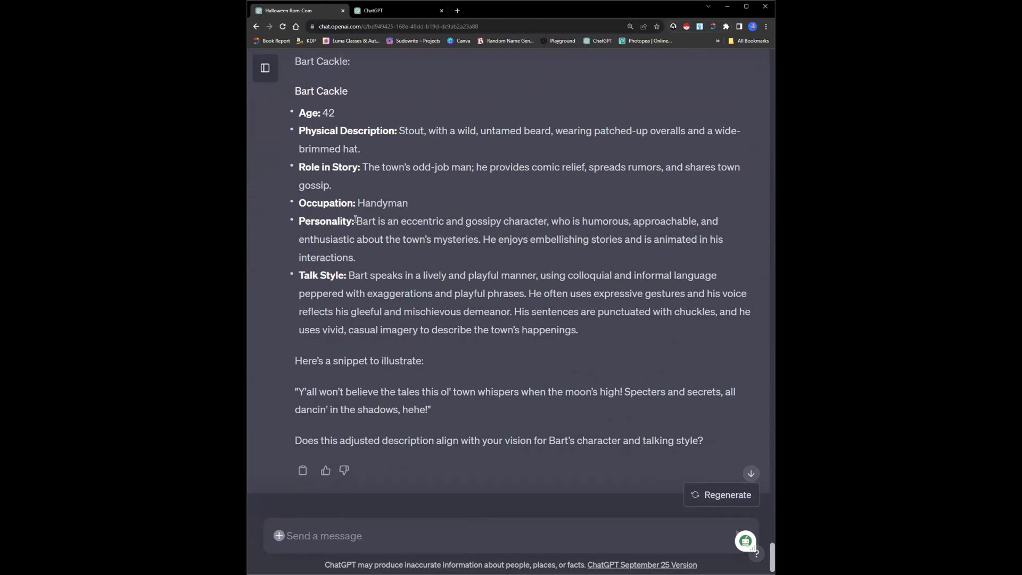
pyautogui.moveTo(356, 219); pyautogui.dragTo(374, 255)
pyautogui.rightClick(380, 239)
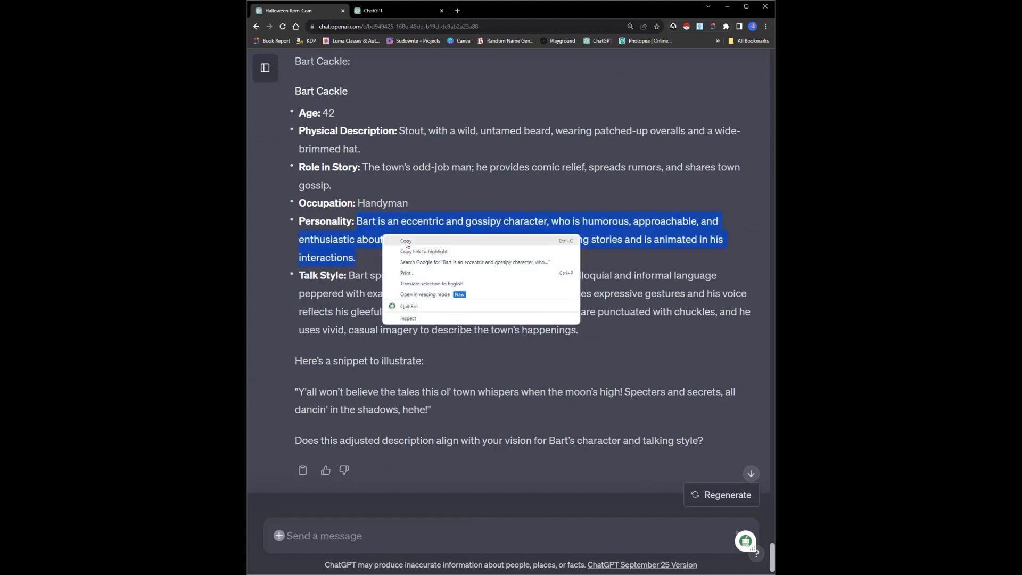
pyautogui.click(431, 248)
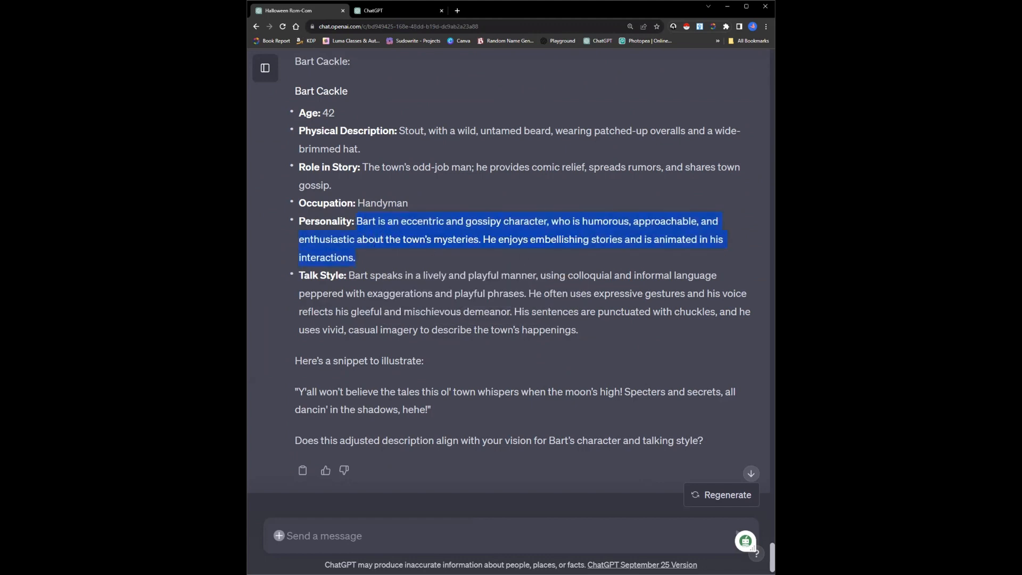
pyautogui.hotkey('alt', 'Tab')
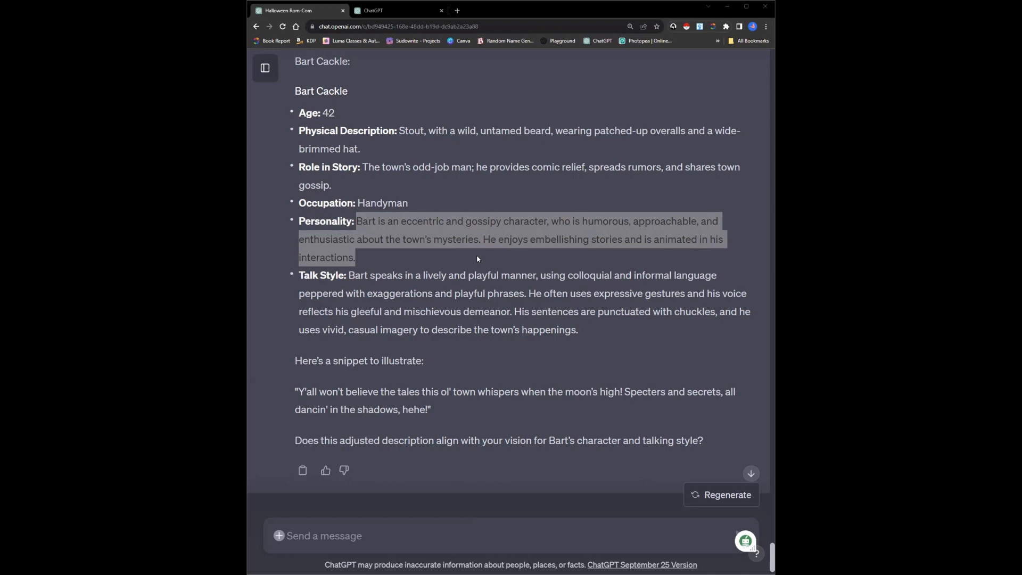
# Read through Bart's refined Talk Style text in ChatGPT, copy all of it and transfer it to his Characters entry in Sudowrite
pyautogui.click(419, 287)
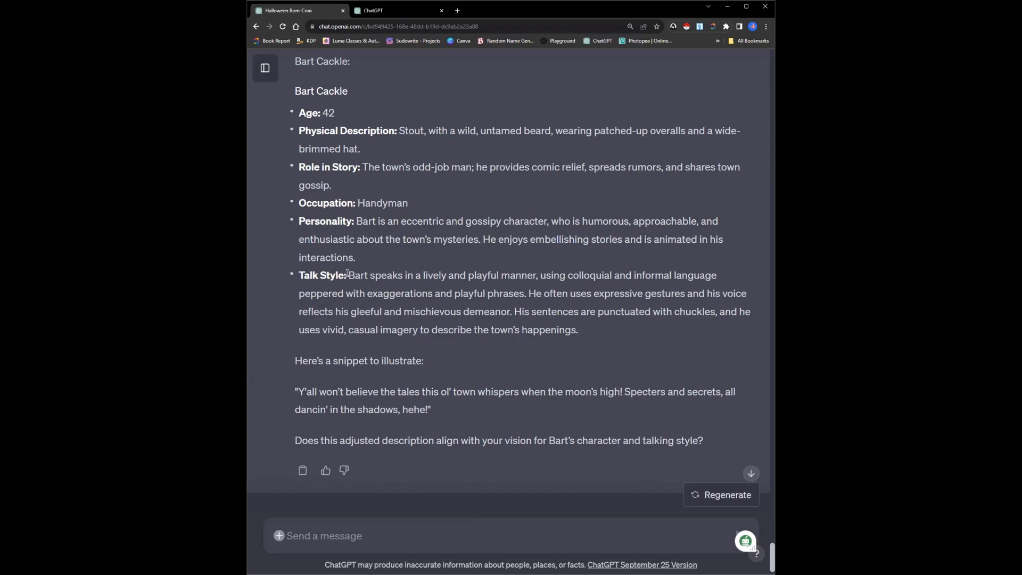
pyautogui.moveTo(348, 274); pyautogui.dragTo(476, 298)
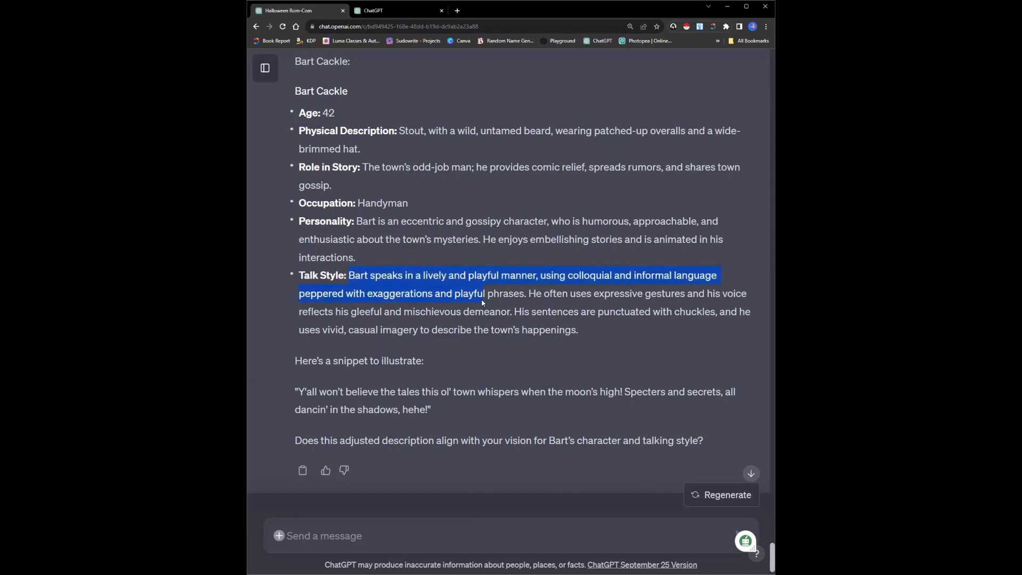
pyautogui.moveTo(482, 302); pyautogui.dragTo(513, 308)
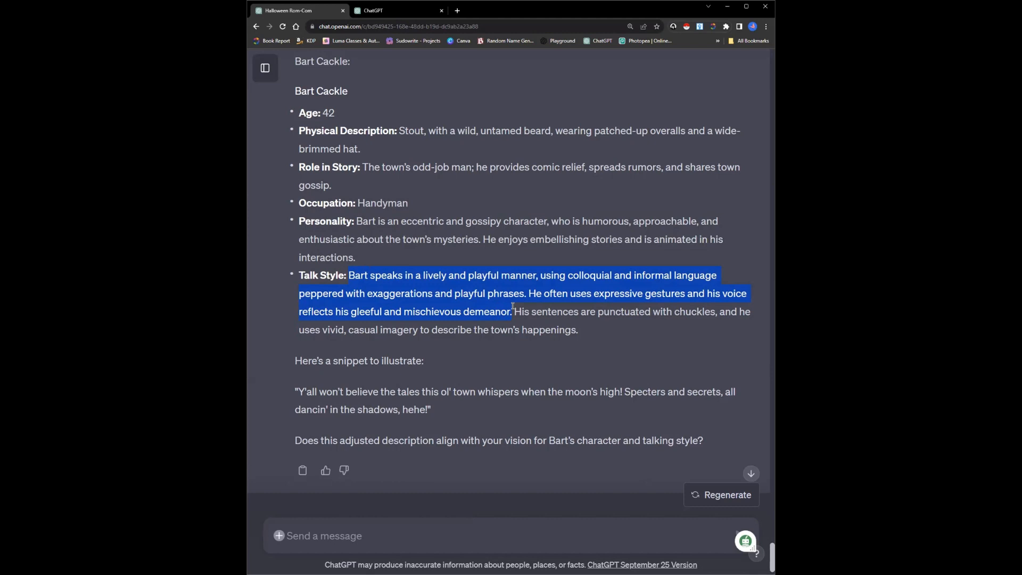
pyautogui.moveTo(513, 307); pyautogui.dragTo(581, 334)
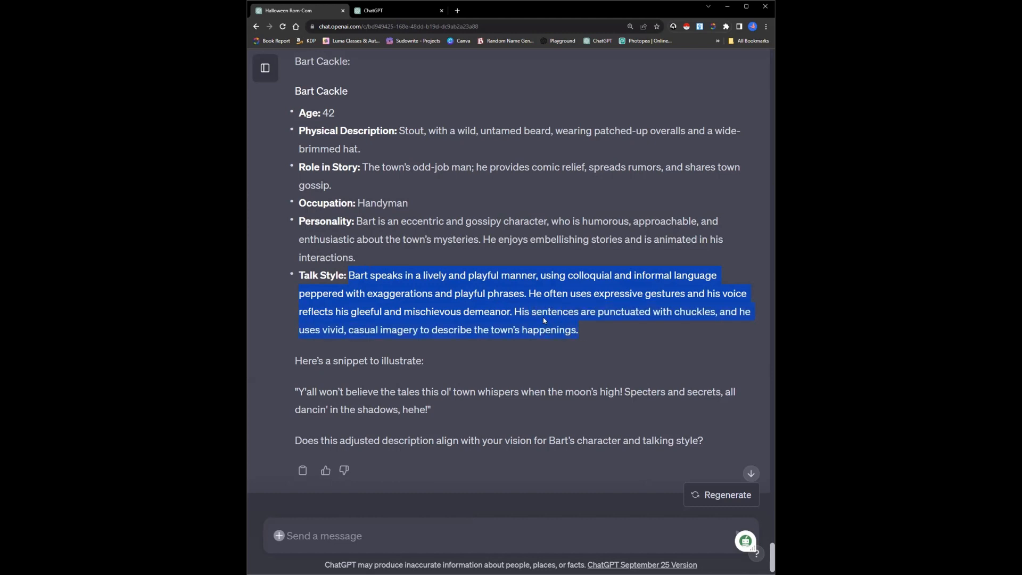
pyautogui.click(514, 309)
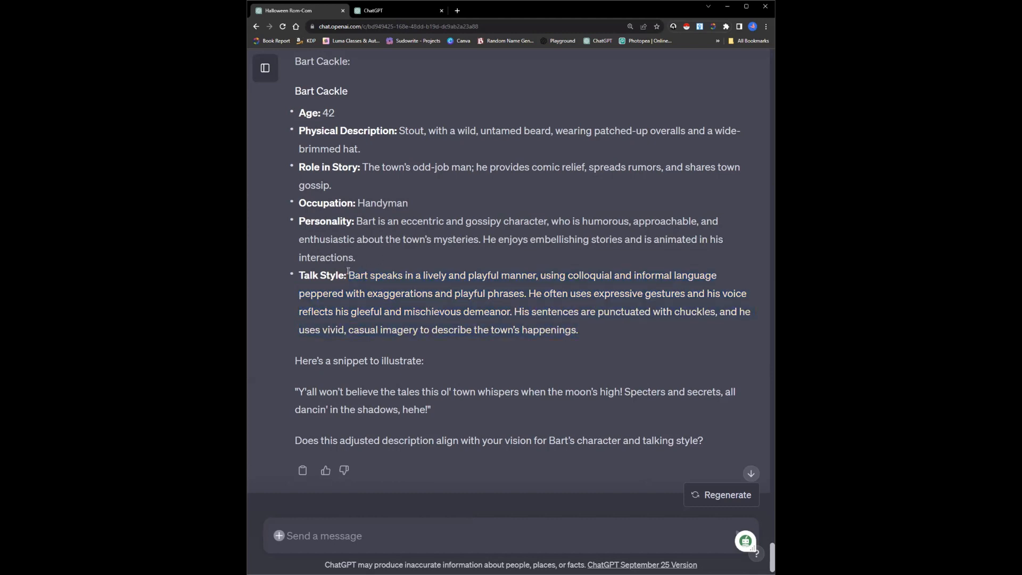
pyautogui.moveTo(348, 273); pyautogui.dragTo(581, 334)
pyautogui.rightClick(522, 304)
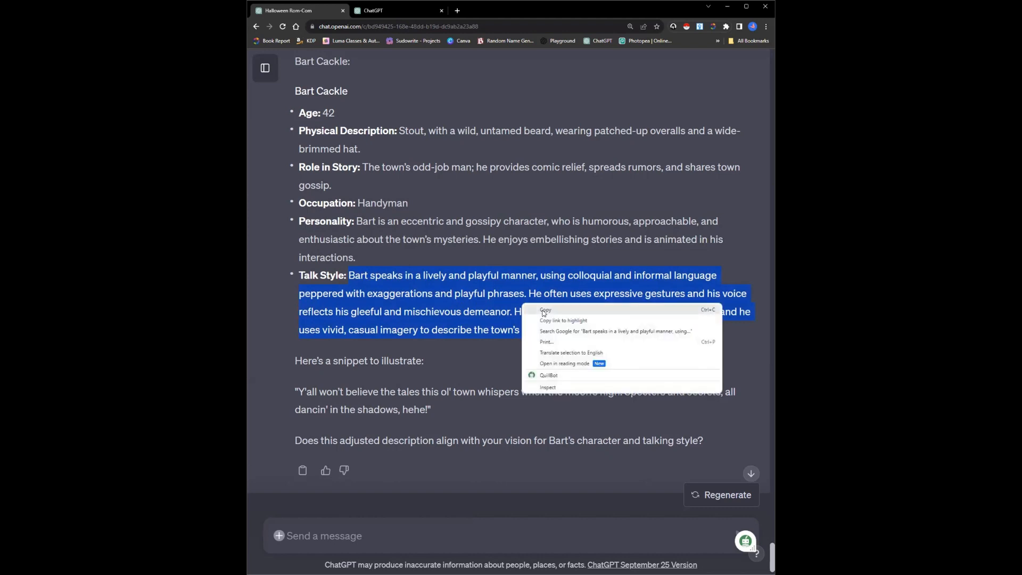
pyautogui.click(545, 311)
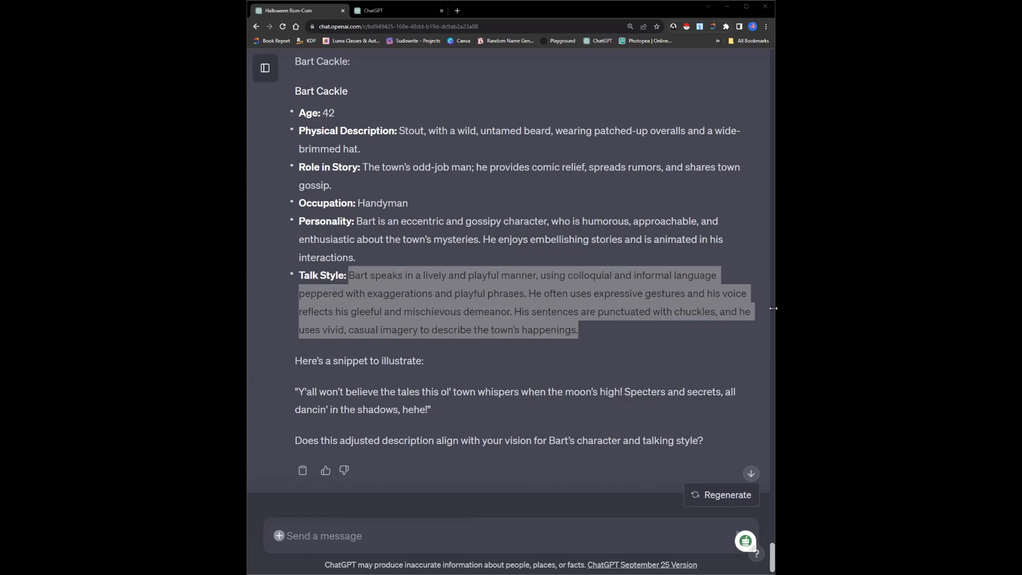
pyautogui.click(702, 255)
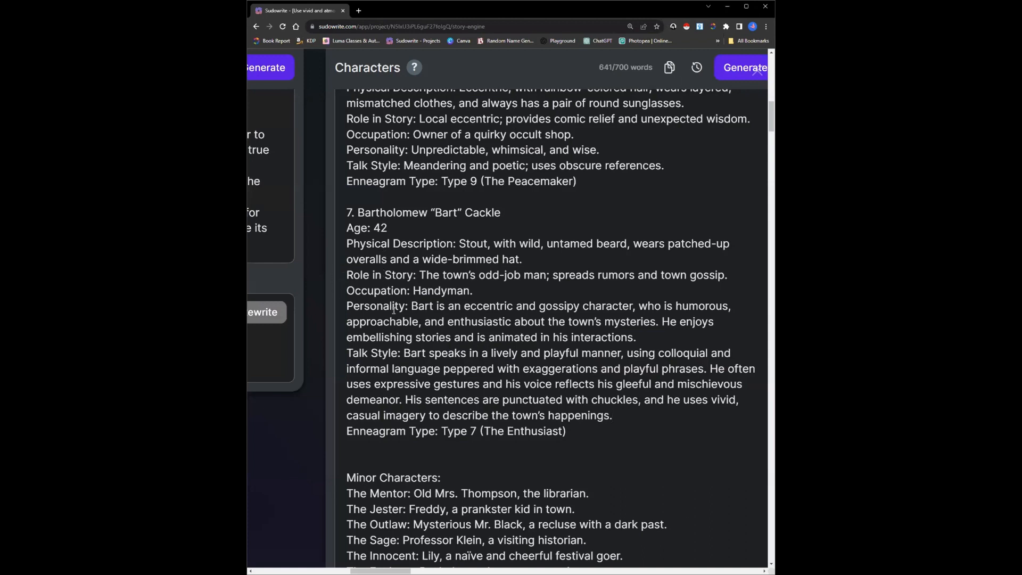
# Check Bart's updated Personality and Talk Style text in Sudowrite's Characters by highlighting it, and maximize the window
pyautogui.moveTo(412, 306); pyautogui.dragTo(633, 410)
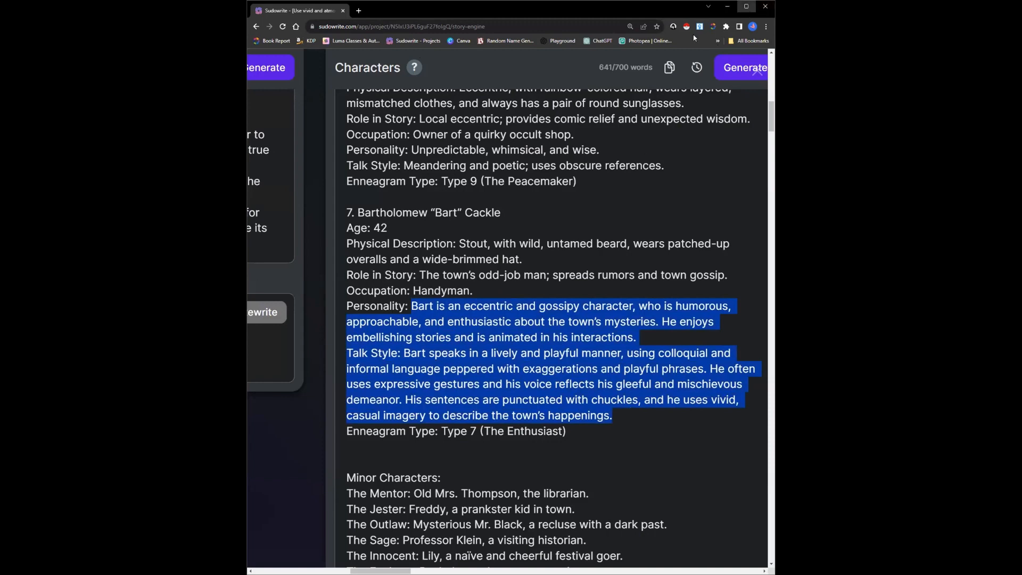
pyautogui.click(746, 6)
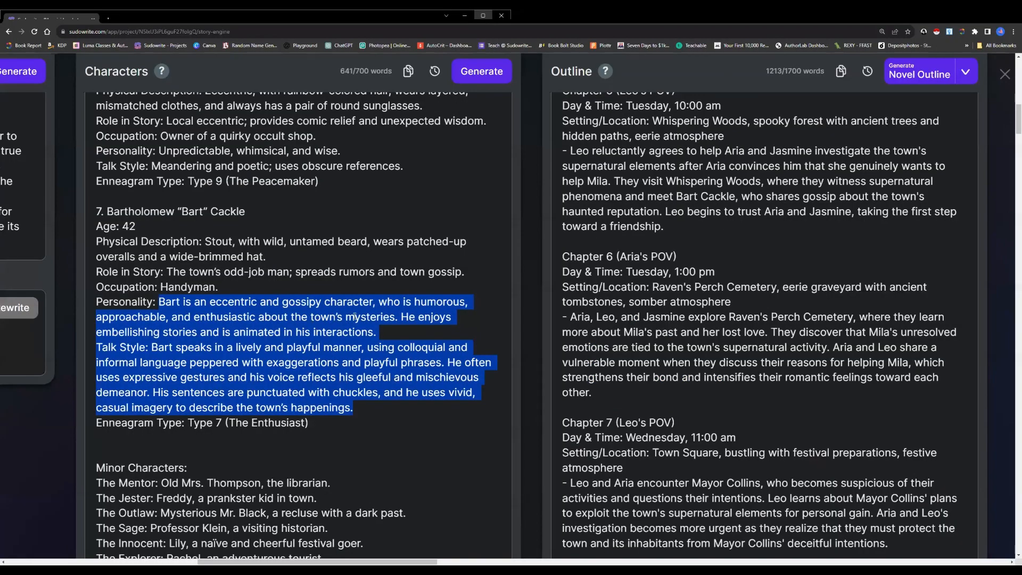
pyautogui.click(376, 332)
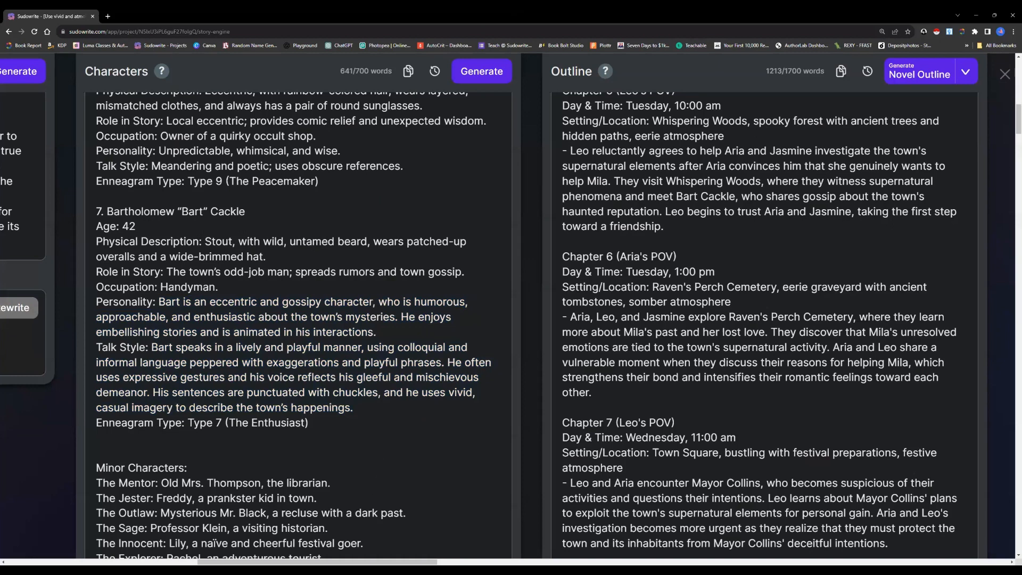
# Go to the Chapter 5 cards in Story Engine and choose Chapter 5 as the chapter to create
pyautogui.hscroll(3, 512, 319)
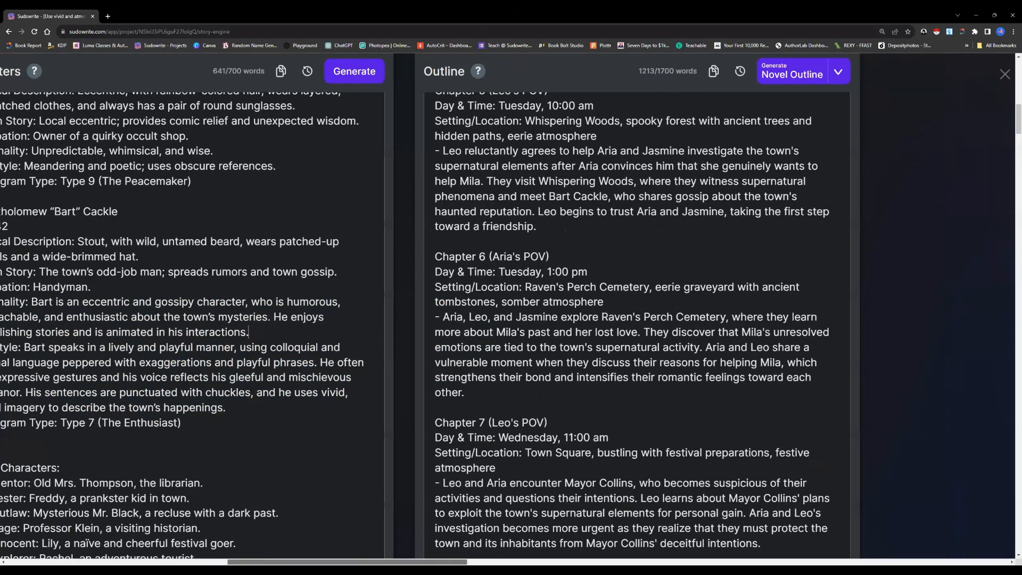
pyautogui.hscroll(10, 511, 319)
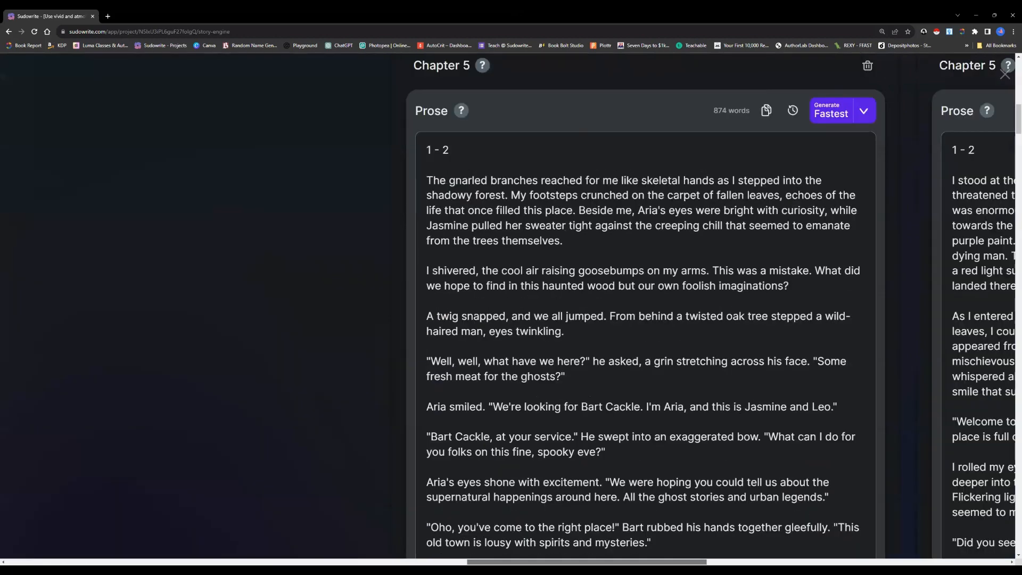
pyautogui.scroll(3, 744, 290)
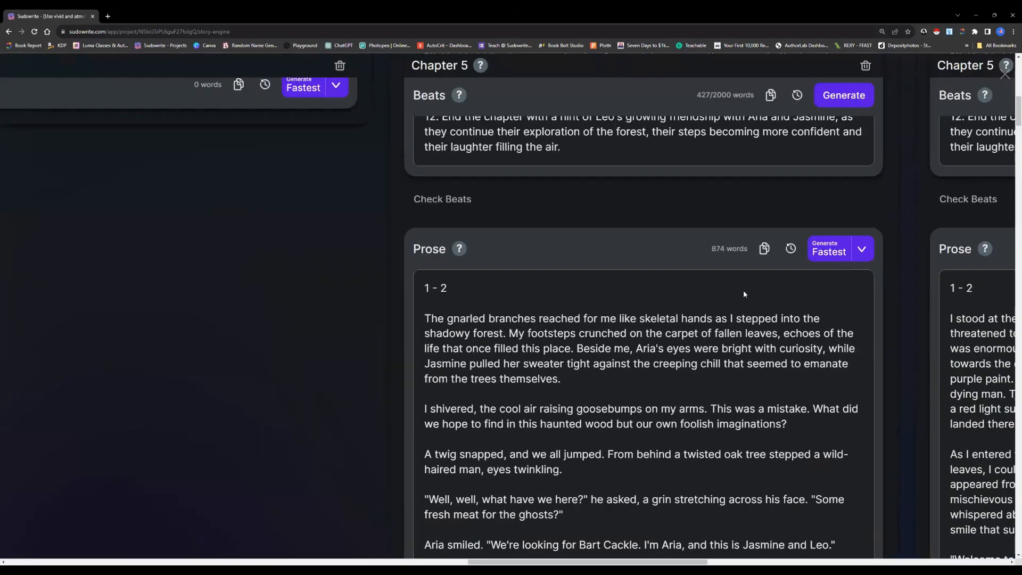
pyautogui.scroll(3, 743, 290)
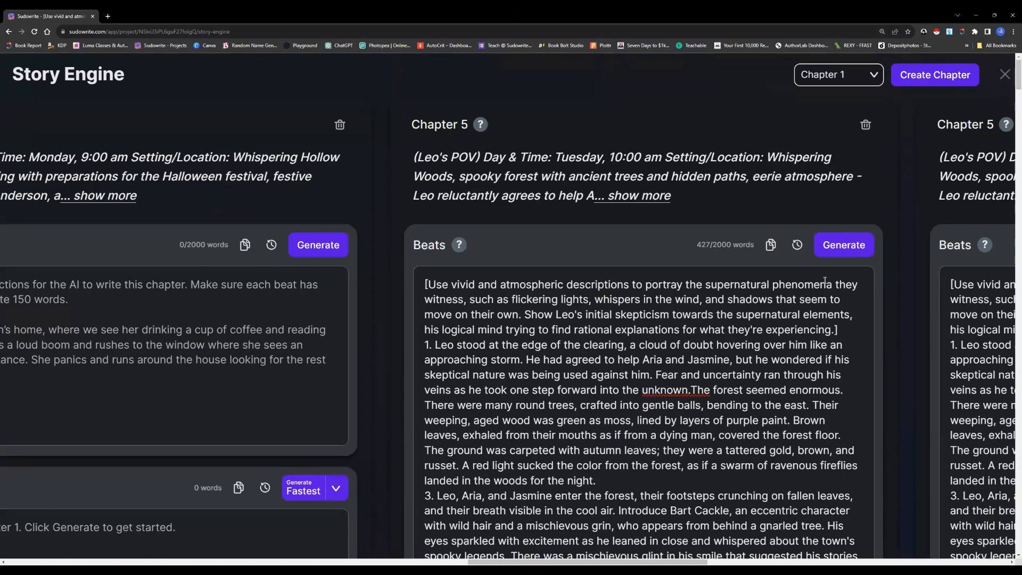
pyautogui.click(844, 74)
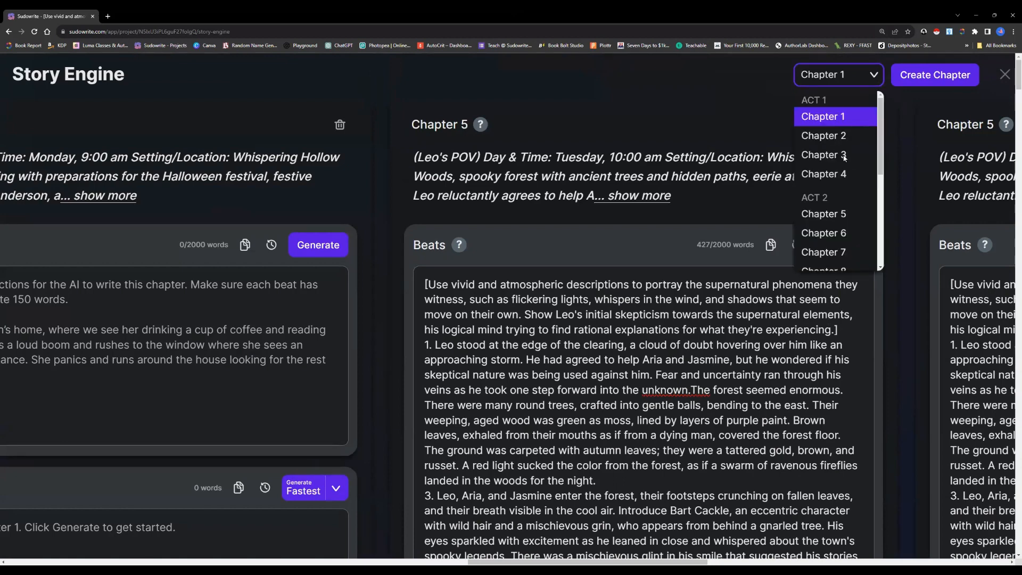
pyautogui.click(838, 215)
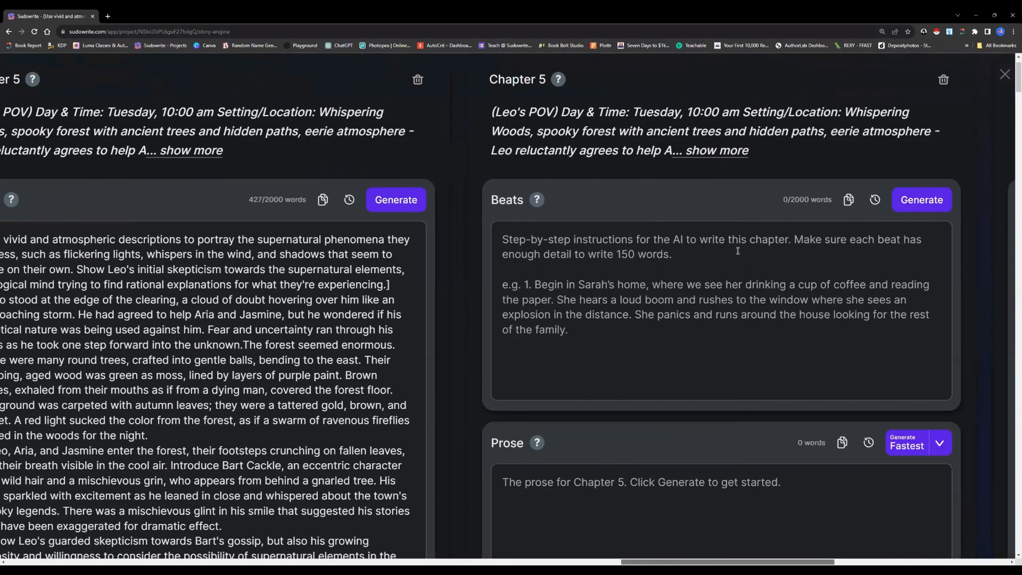
# Paste the existing Chapter 5 beats into the new Chapter 5's Beats and check them through beat 12
pyautogui.rightClick(740, 250)
pyautogui.click(758, 310)
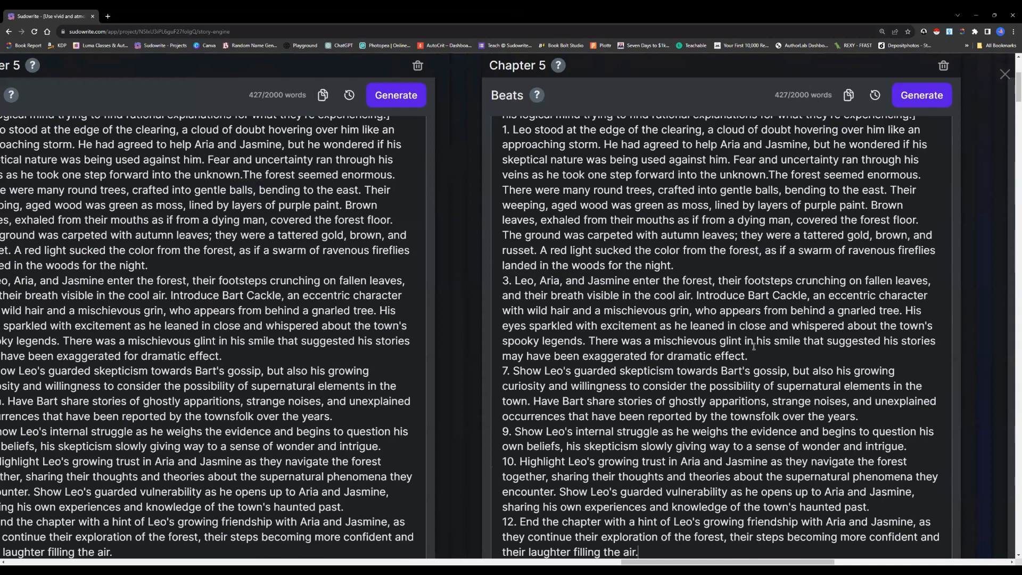
pyautogui.scroll(2, 754, 346)
pyautogui.scroll(-2, 754, 347)
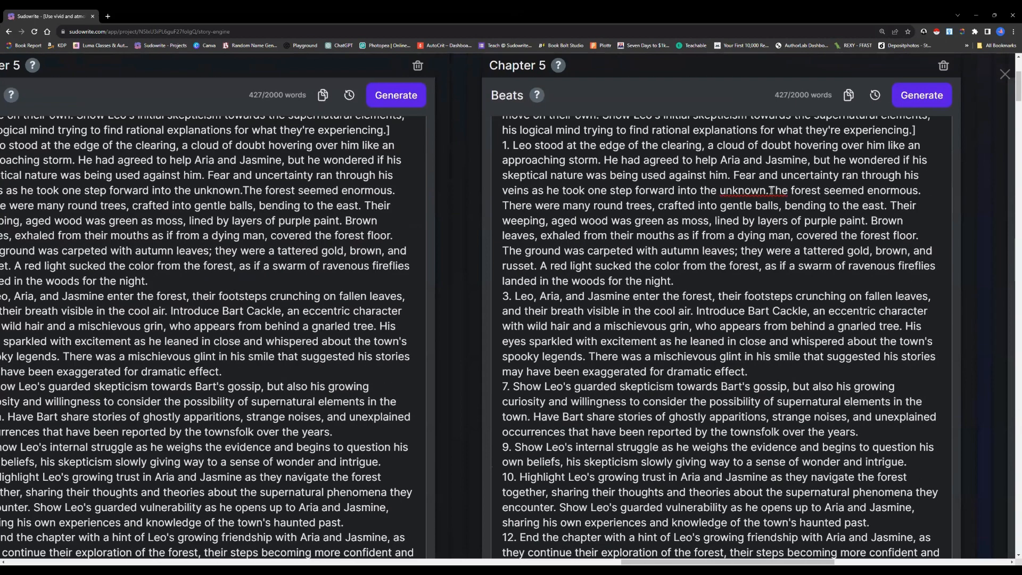
pyautogui.scroll(-5, 773, 369)
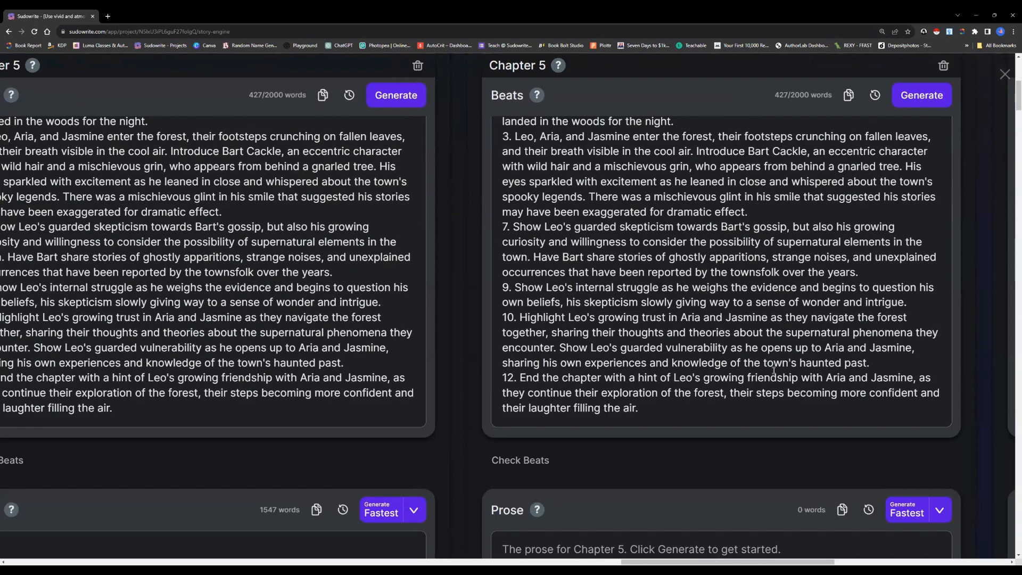
# Compare the prose of the earlier Chapter 5 cards, then return to the empty prose of the new Chapter 5
pyautogui.scroll(-3, 772, 368)
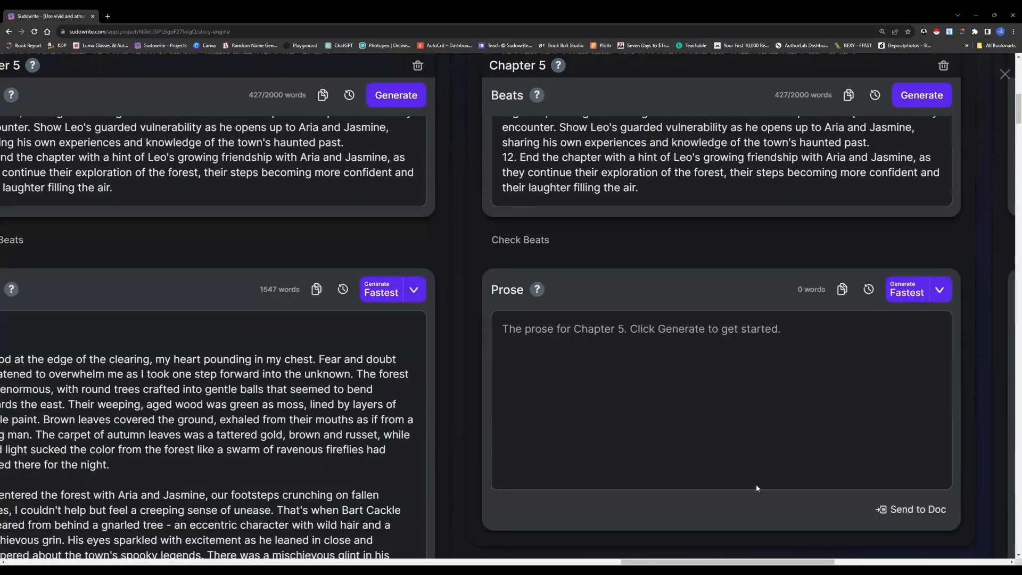
pyautogui.moveTo(751, 562); pyautogui.dragTo(710, 563)
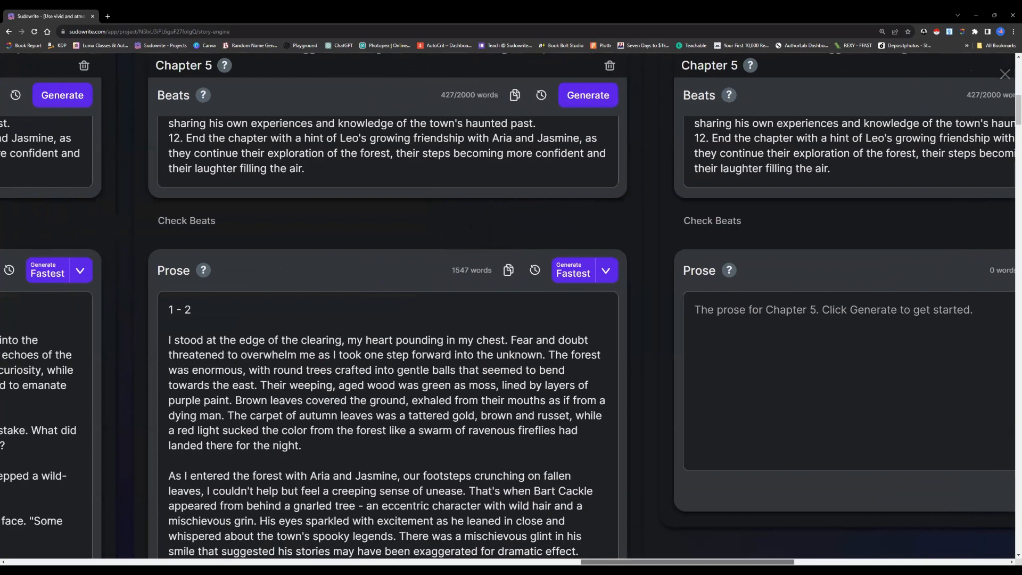
pyautogui.hscroll(-3, 511, 309)
pyautogui.hscroll(-5, 628, 561)
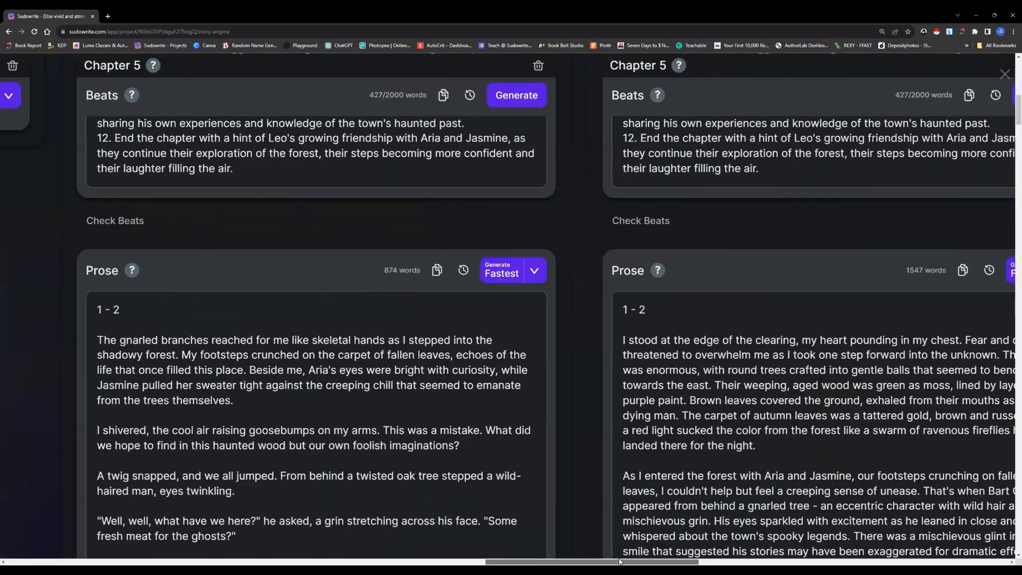
pyautogui.hscroll(-1, 615, 561)
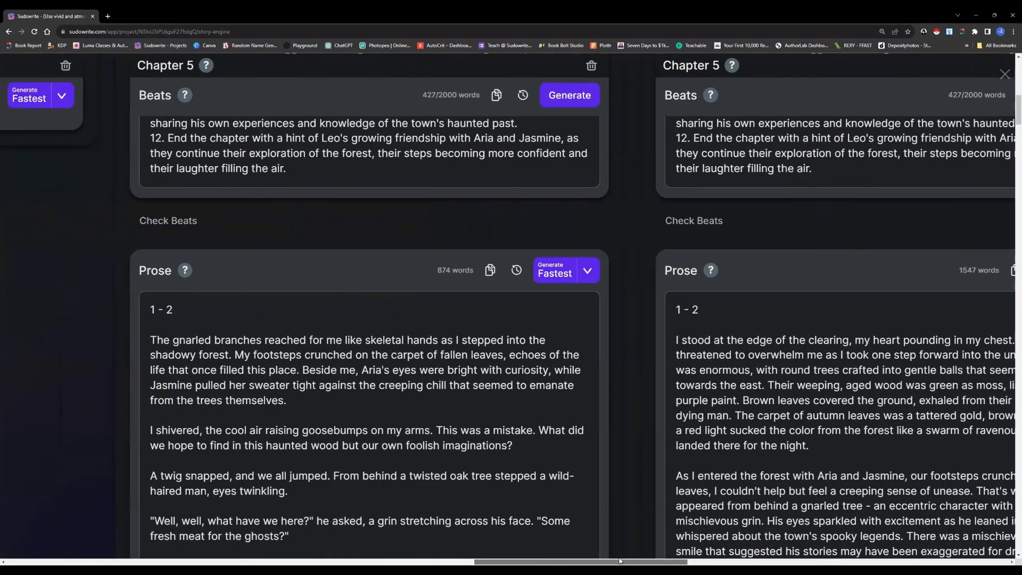
pyautogui.scroll(-2, 687, 414)
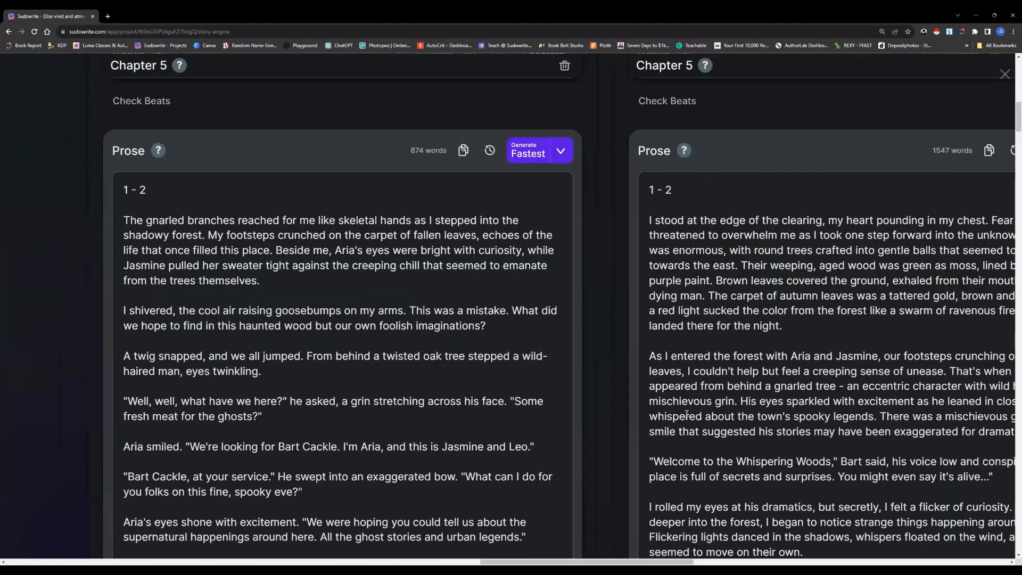
pyautogui.scroll(1, 687, 414)
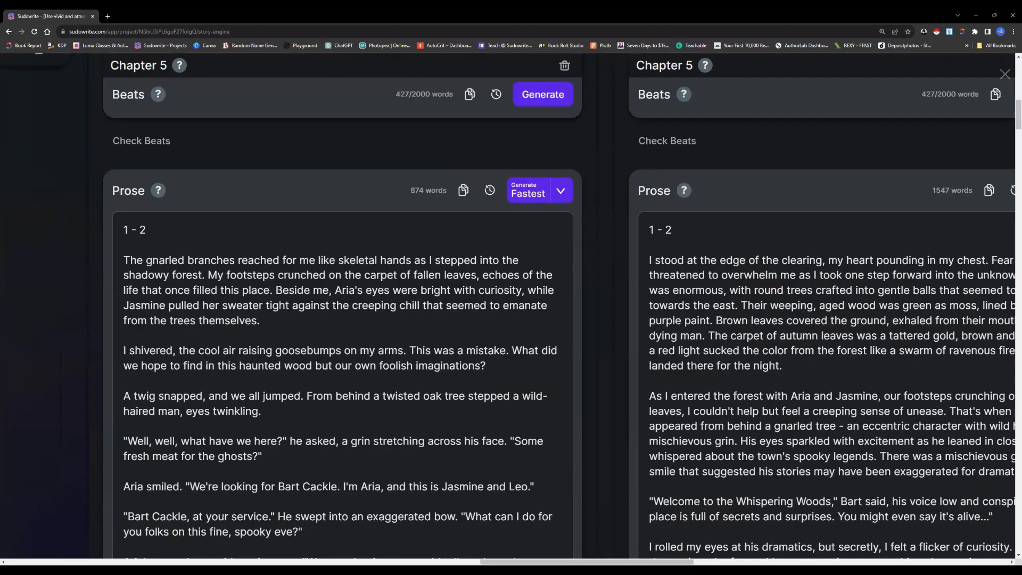
pyautogui.hscroll(5, 550, 311)
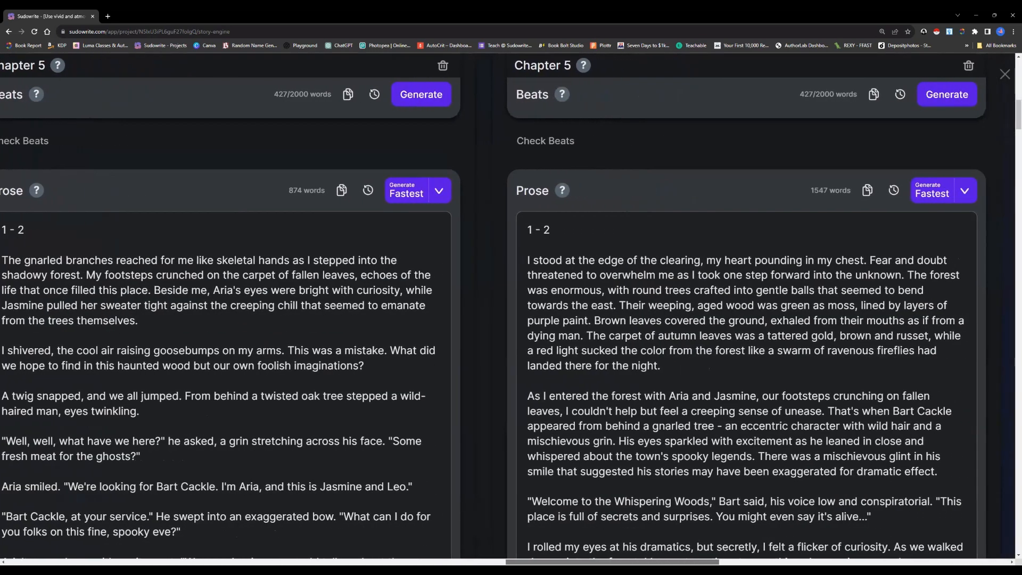
pyautogui.moveTo(794, 562); pyautogui.dragTo(811, 560)
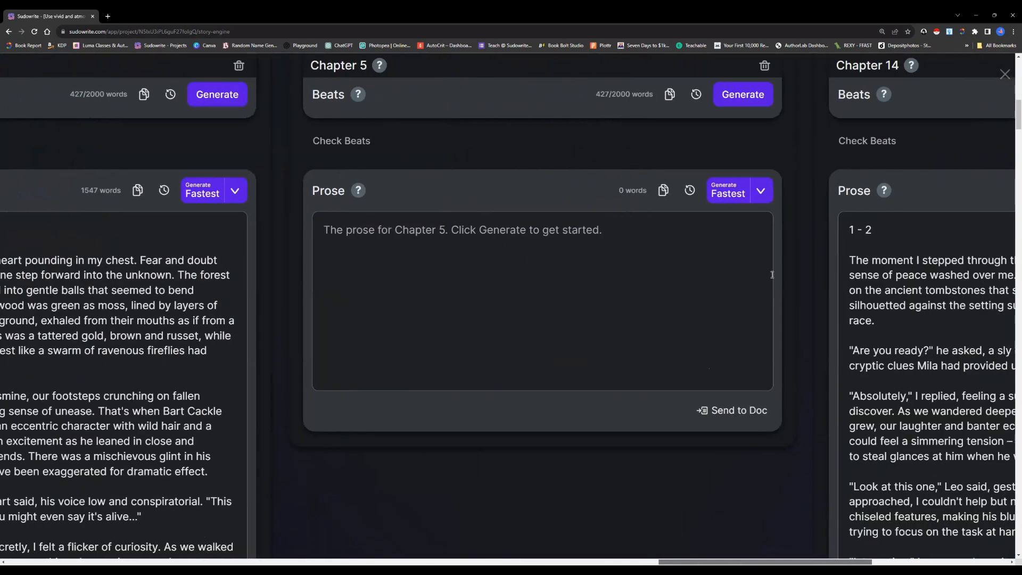
# Generate the new Chapter 5's prose with the Fastest option and compare its opening with the chapter's beats
pyautogui.scroll(2, 732, 273)
pyautogui.click(732, 273)
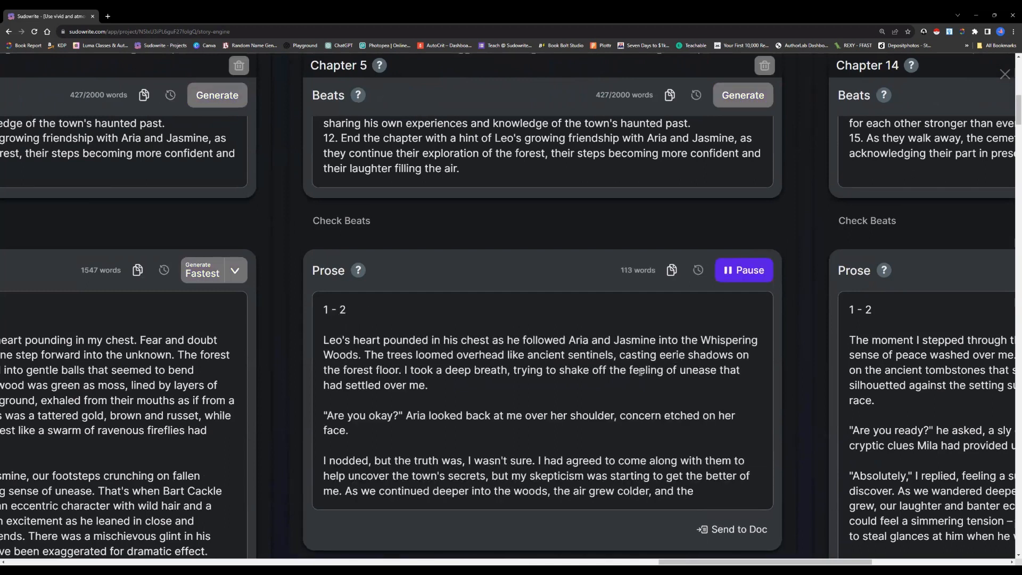
pyautogui.scroll(-2, 640, 371)
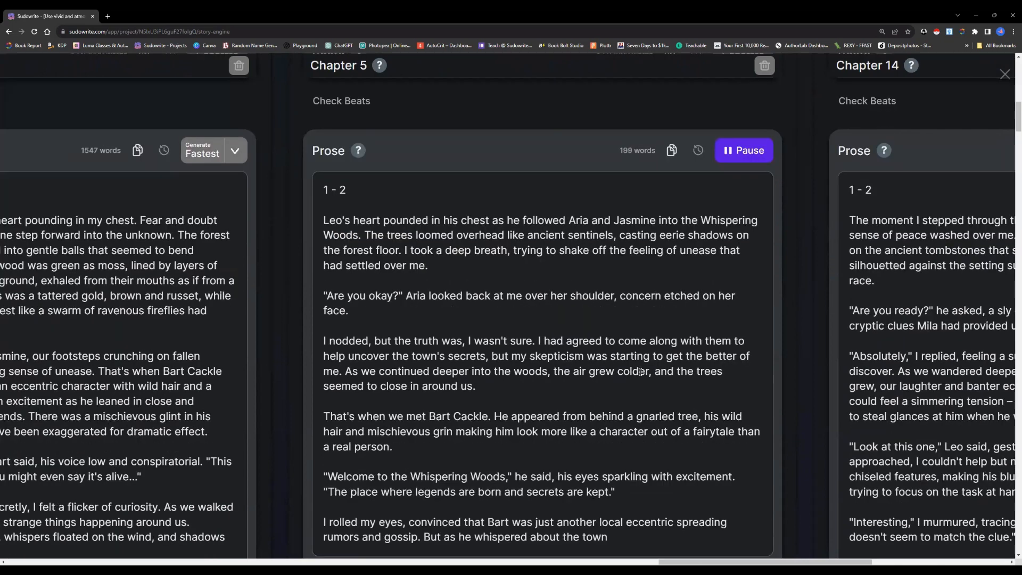
pyautogui.scroll(-1, 641, 371)
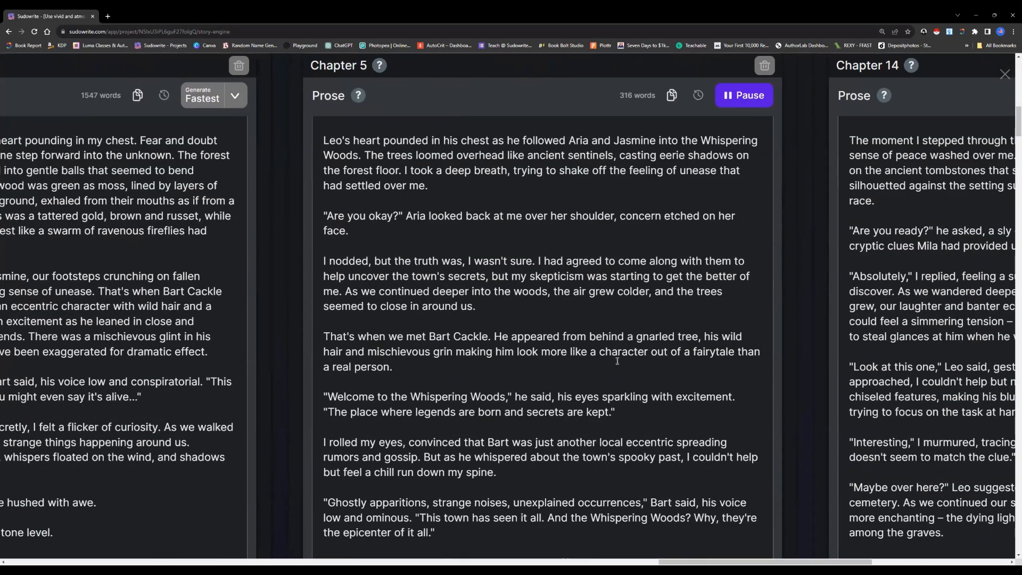
pyautogui.scroll(3, 430, 215)
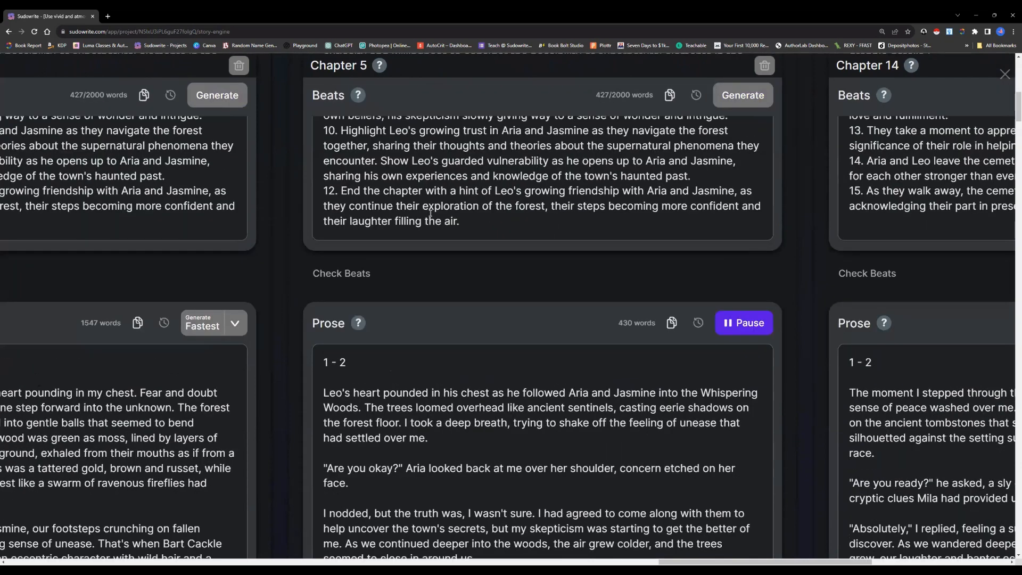
pyautogui.scroll(7, 564, 278)
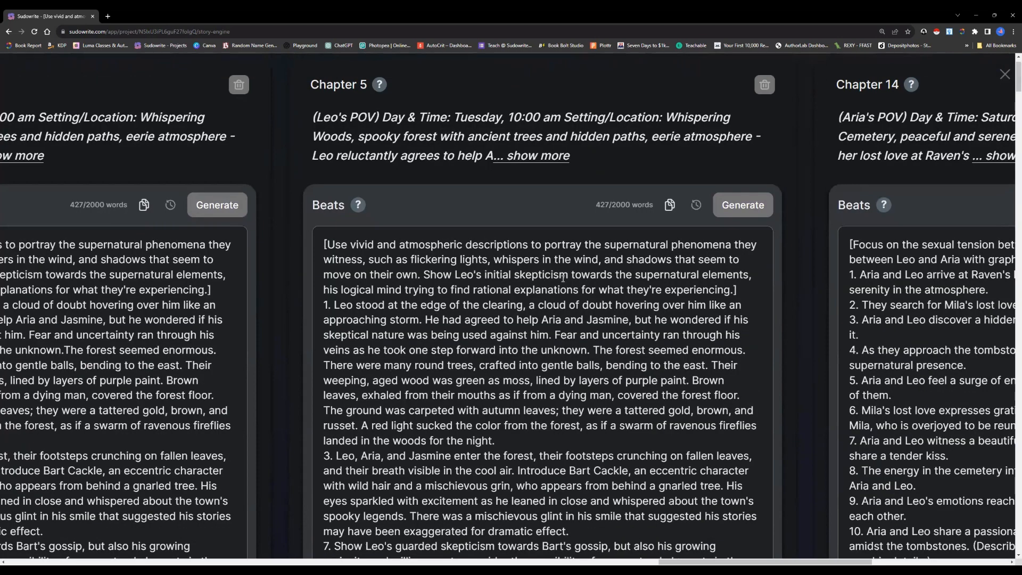
pyautogui.scroll(-3, 563, 278)
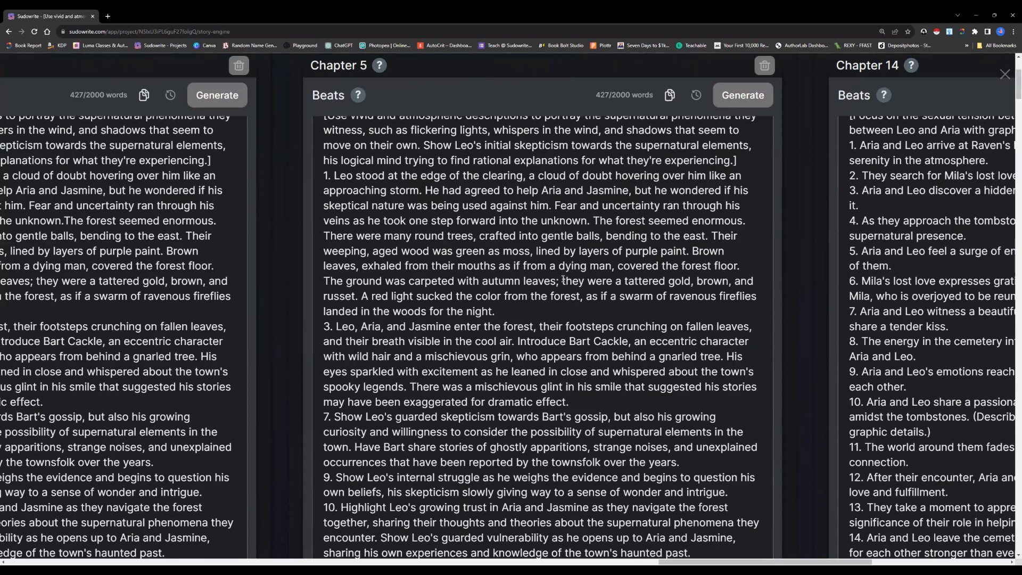
pyautogui.scroll(-10, 563, 278)
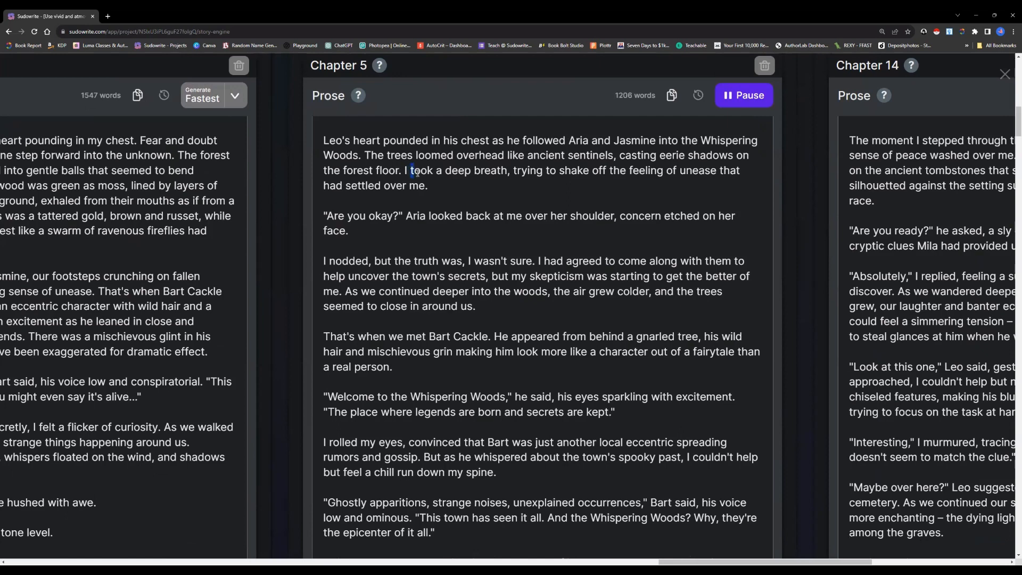
# Read the generated Chapter 5 prose from Leo entering the Whispering Woods through Bart's dialogue to the oak tree clearing
pyautogui.click(441, 181)
pyautogui.scroll(-2, 451, 282)
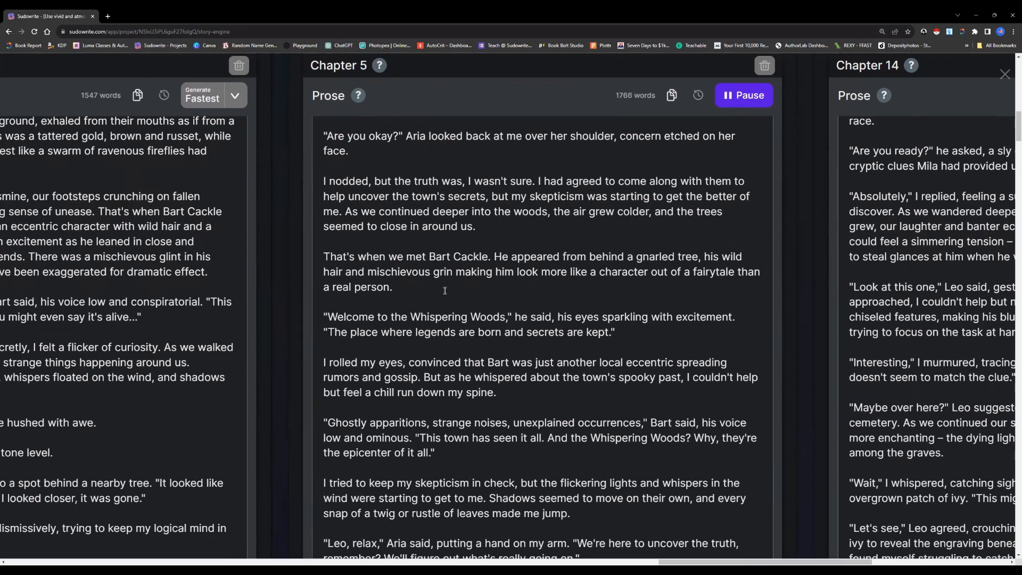
pyautogui.scroll(-1, 445, 290)
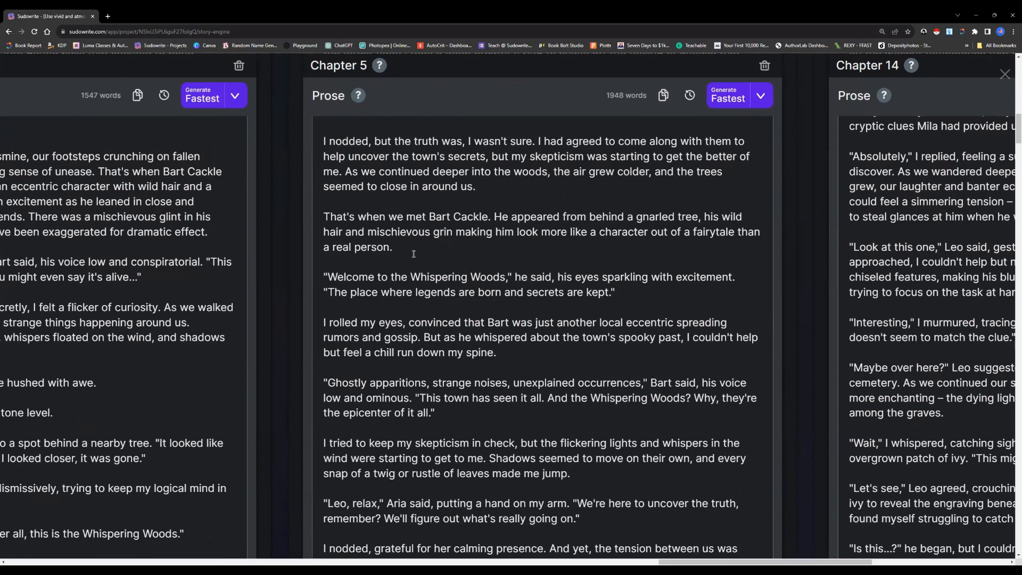
pyautogui.scroll(-1, 461, 264)
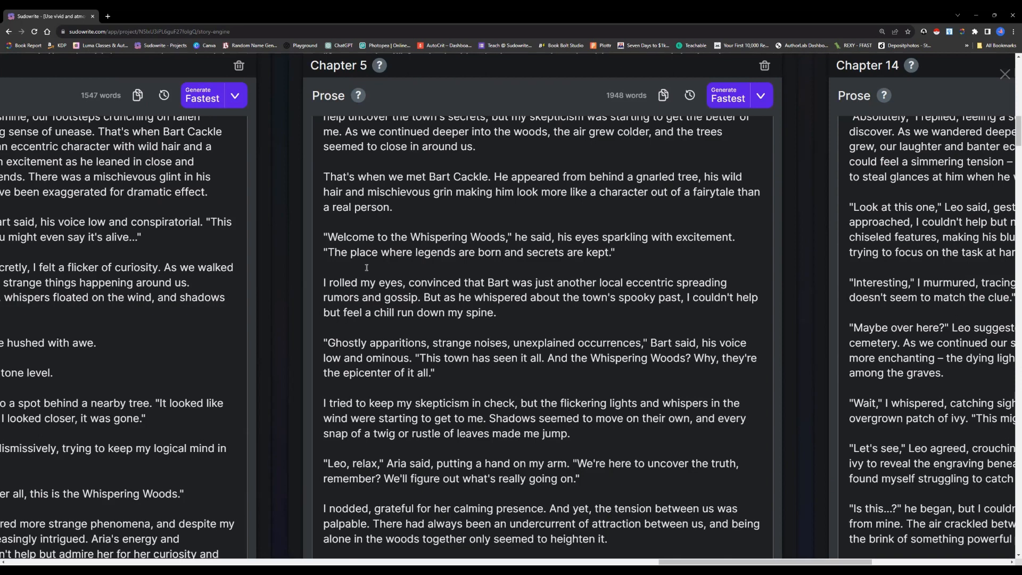
pyautogui.scroll(-2, 366, 268)
pyautogui.scroll(-1, 366, 268)
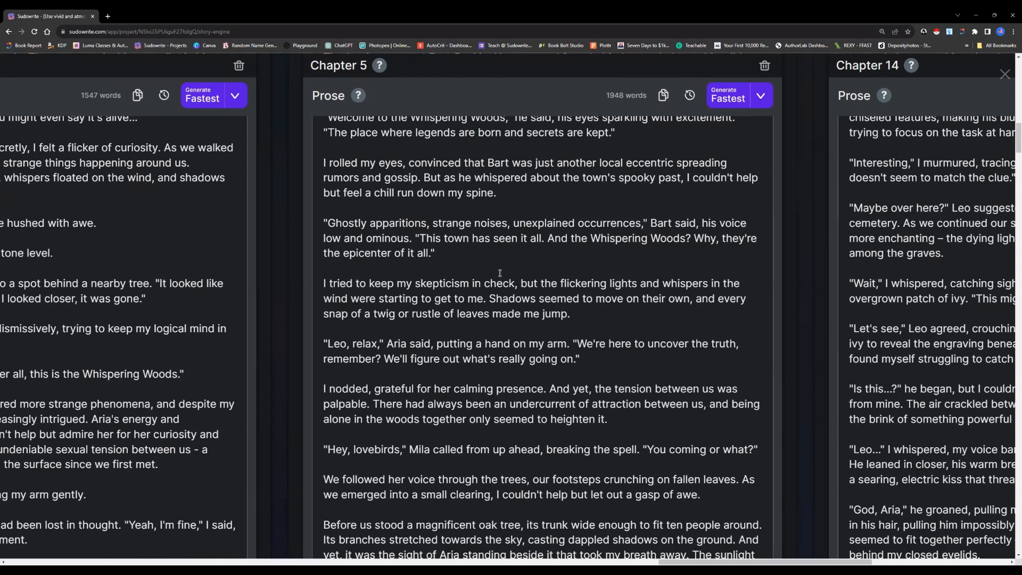
pyautogui.scroll(-1, 500, 274)
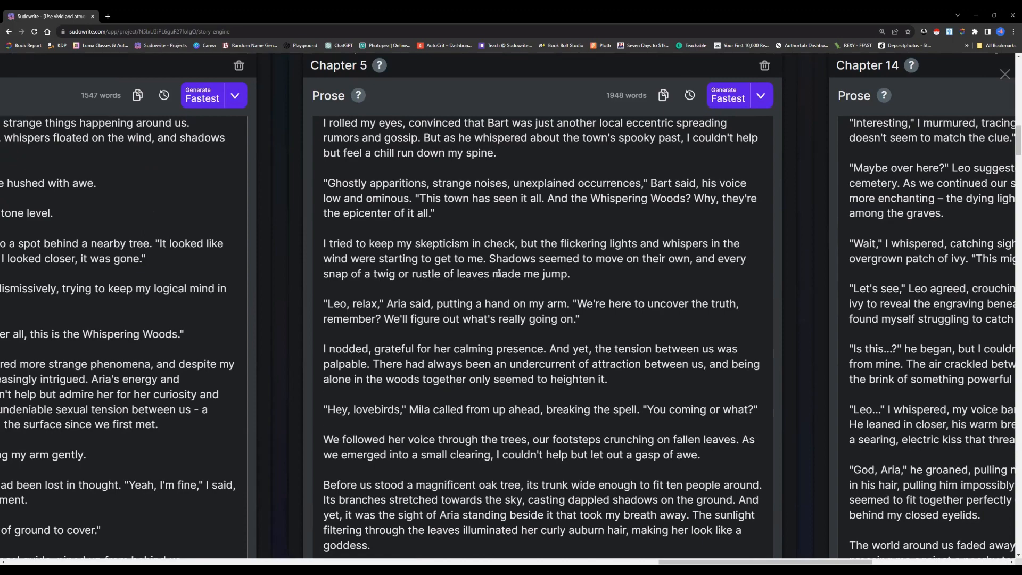
pyautogui.scroll(-2, 499, 273)
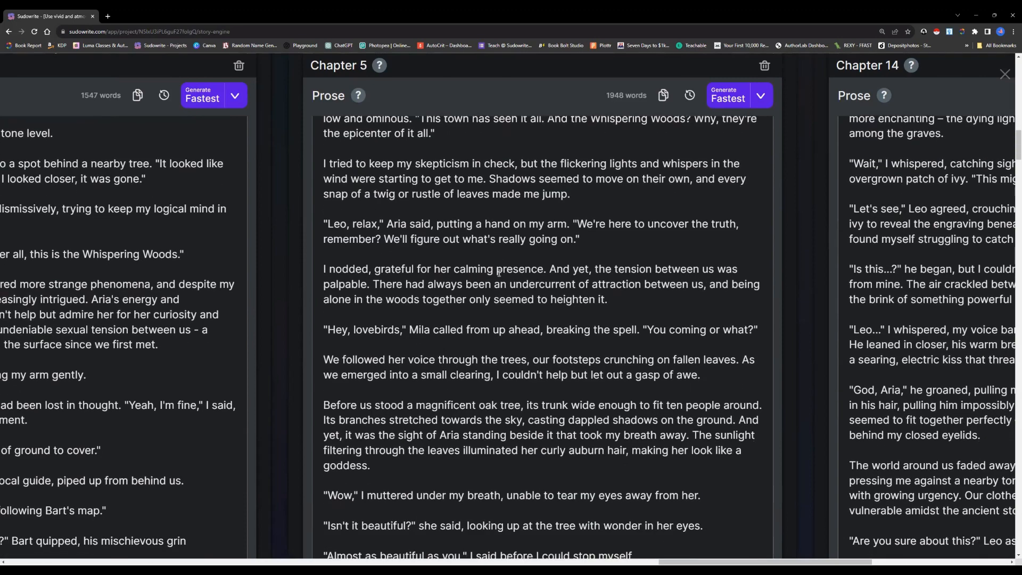
pyautogui.scroll(-2, 499, 273)
pyautogui.scroll(2, 500, 273)
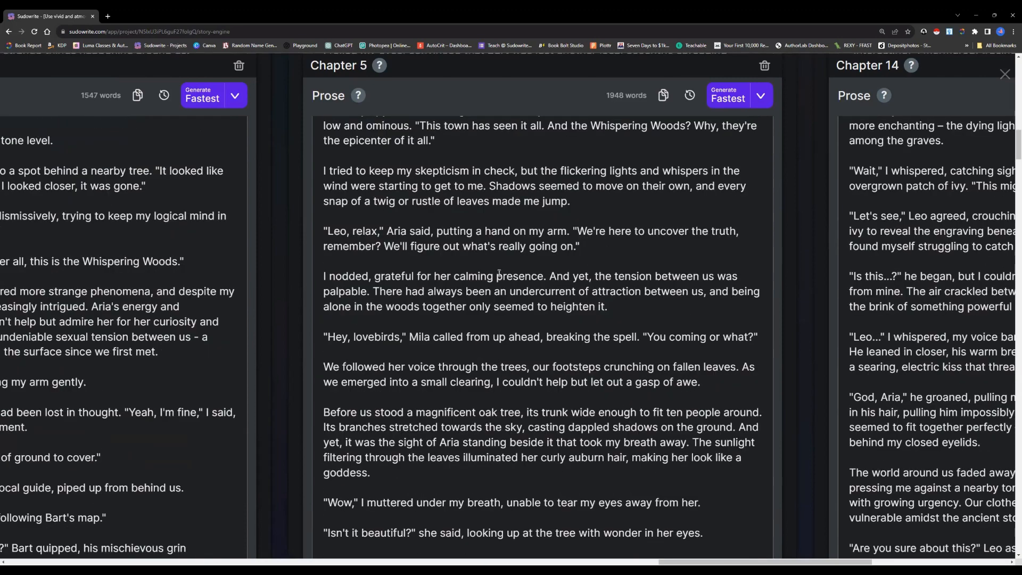
pyautogui.scroll(5, 499, 273)
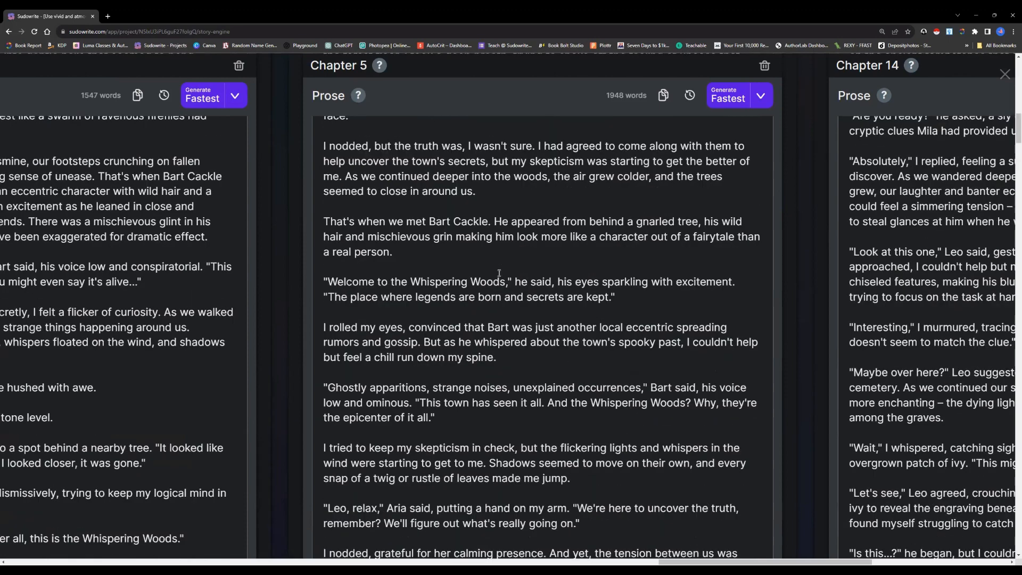
# Create another Chapter 5 in Story Engine and paste the copied beats into its Beats
pyautogui.scroll(10, 499, 273)
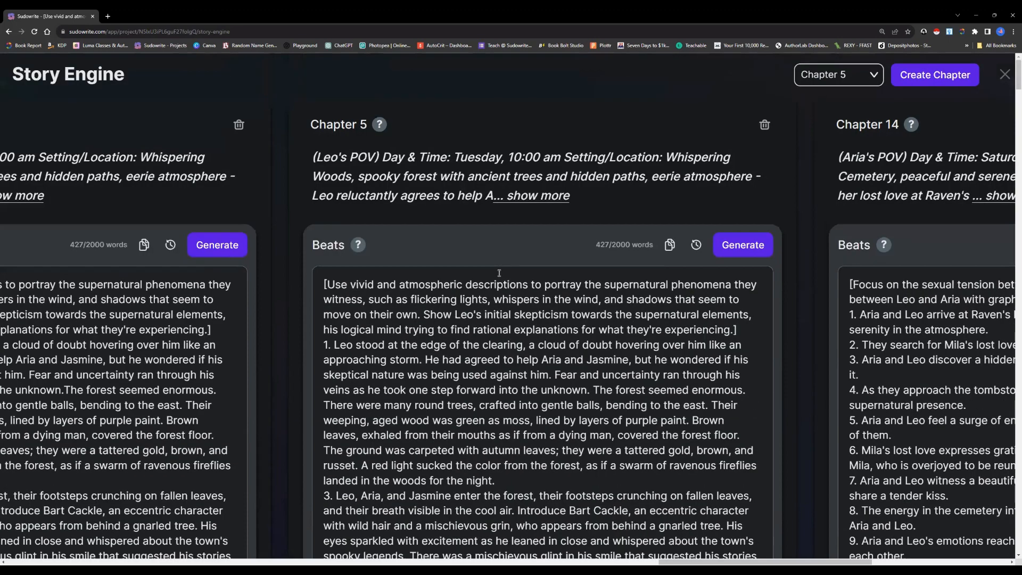
pyautogui.click(900, 81)
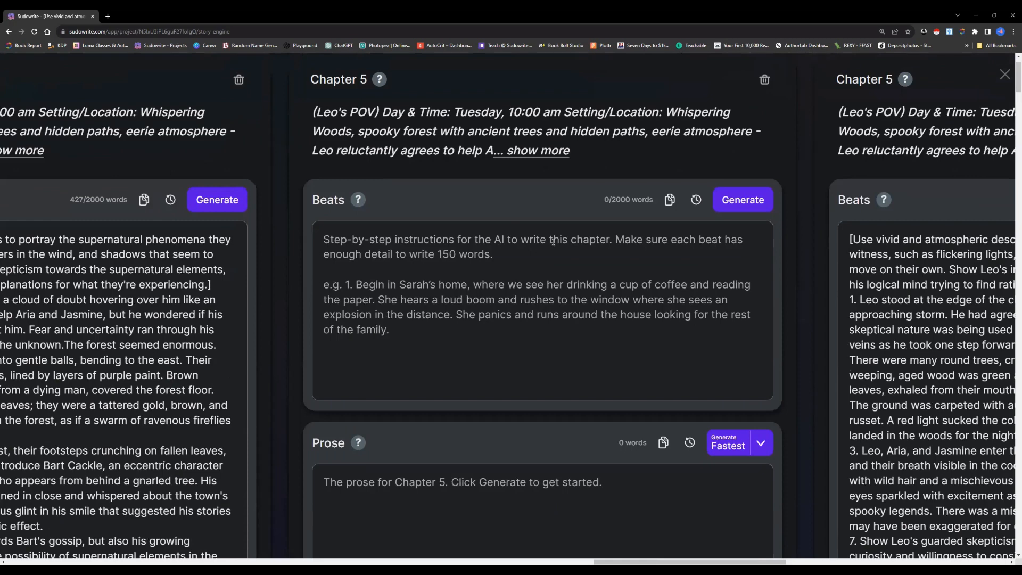
pyautogui.rightClick(554, 241)
pyautogui.click(575, 301)
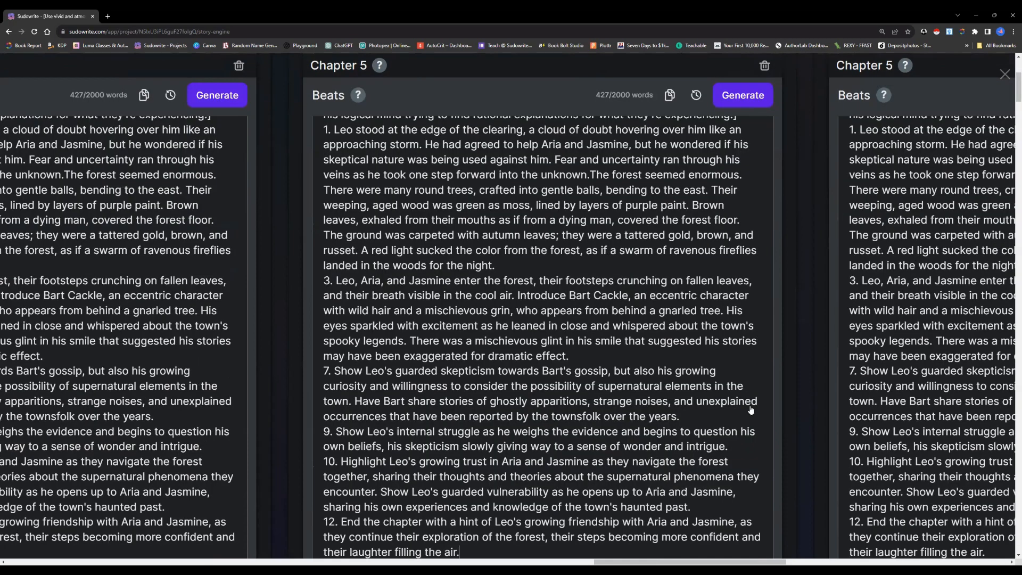
# Generate this Chapter 5's prose with the Best Prose option and read it from the introductory line into section 3 - 4
pyautogui.scroll(-6, 745, 399)
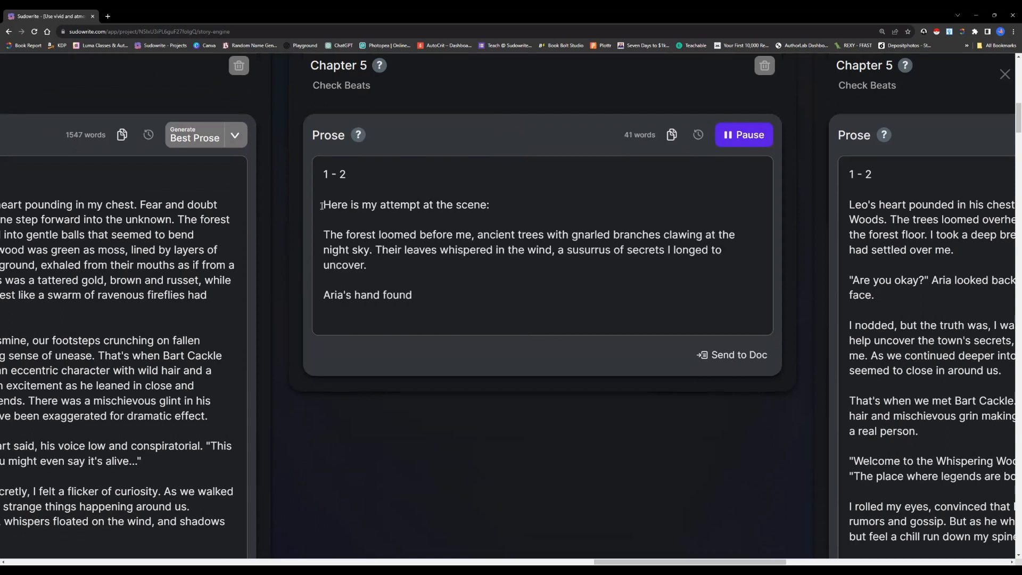
pyautogui.moveTo(322, 206); pyautogui.dragTo(493, 205)
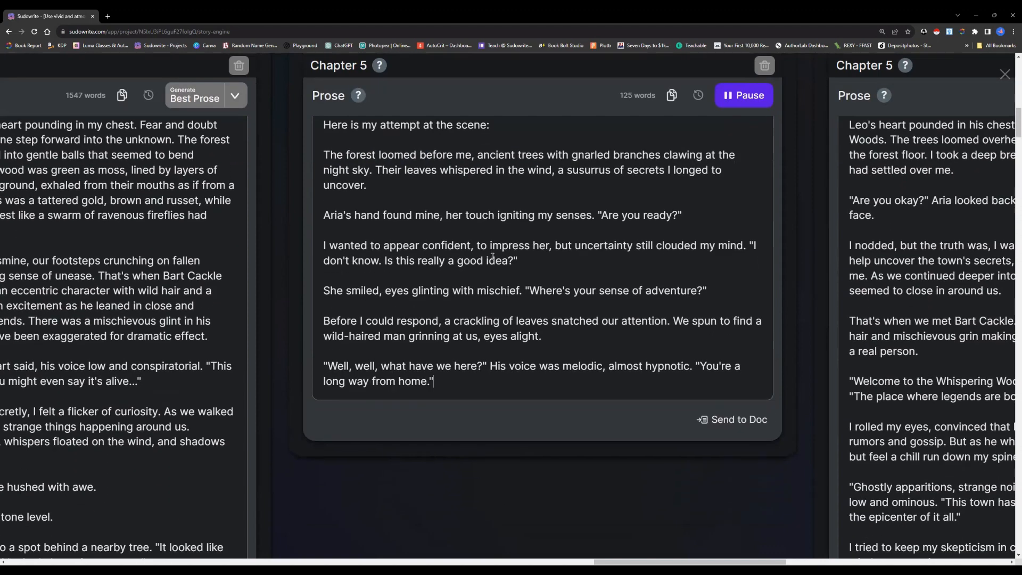
pyautogui.scroll(-3, 482, 260)
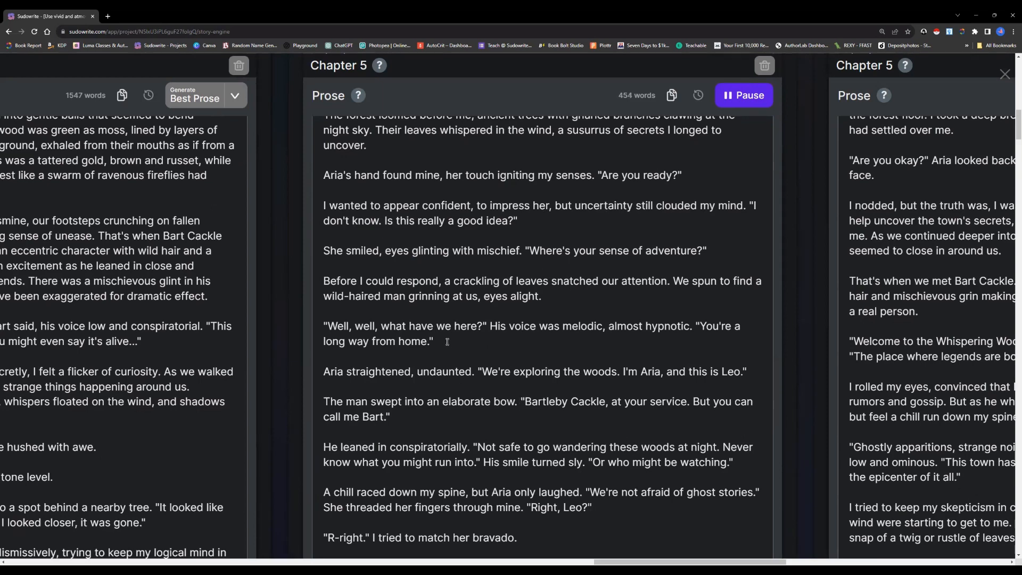
pyautogui.scroll(-2, 448, 342)
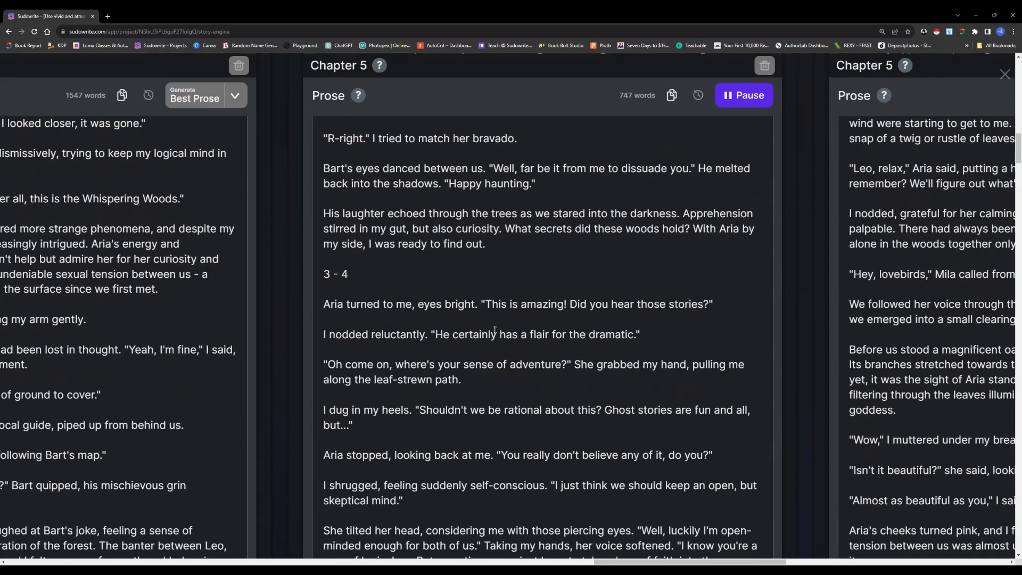
# Insert the missing space between "unknown." and "The forest seemed enormous" in beat 1 of this Chapter 5
pyautogui.scroll(3, 495, 331)
pyautogui.scroll(3, 495, 329)
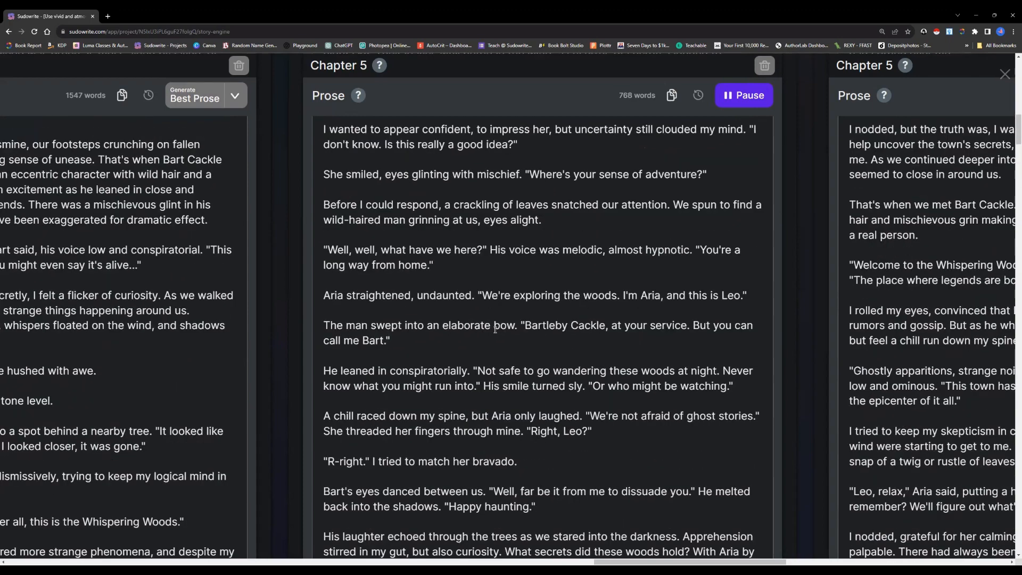
pyautogui.scroll(8, 496, 331)
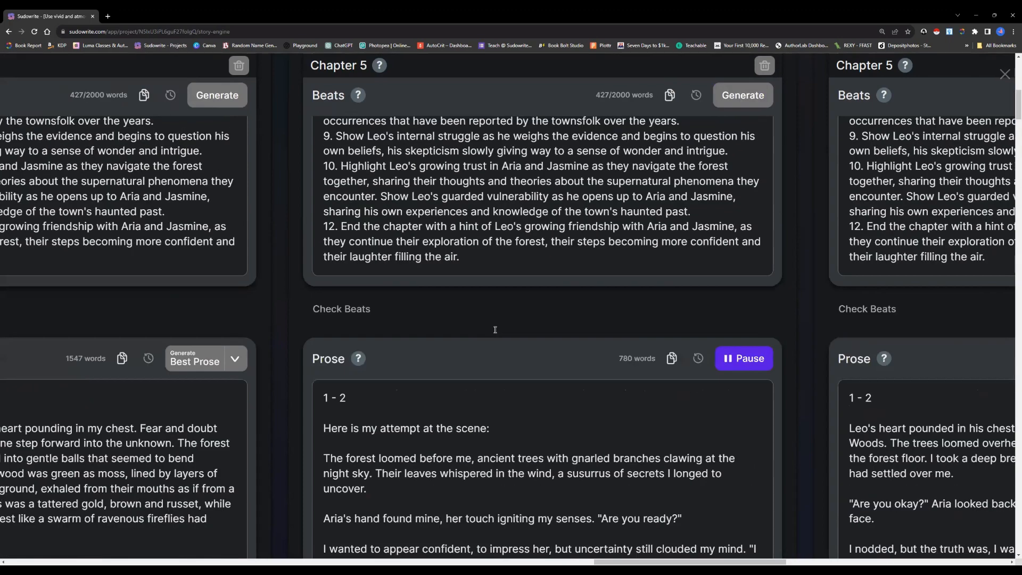
pyautogui.scroll(5, 495, 330)
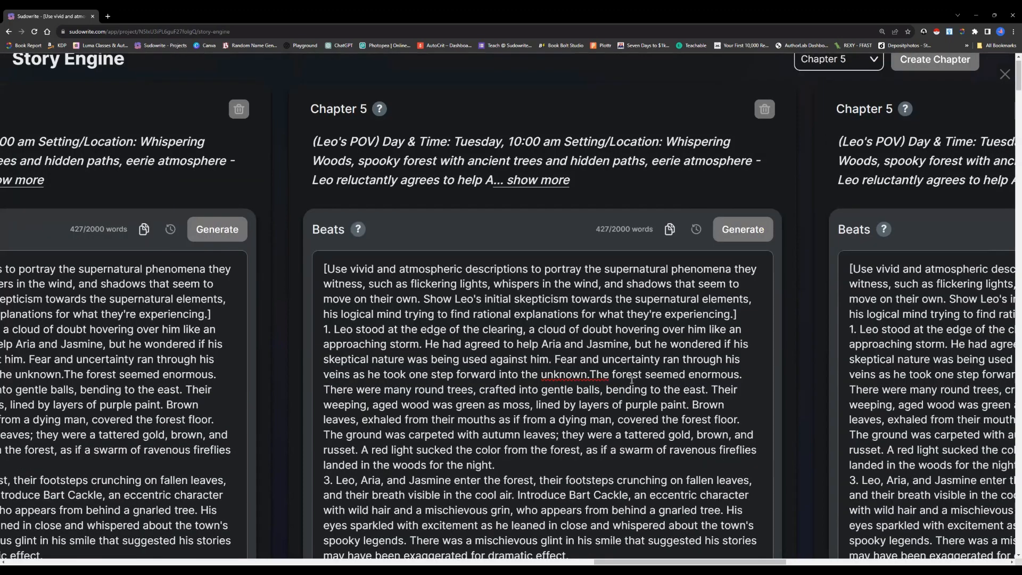
pyautogui.scroll(1, 591, 391)
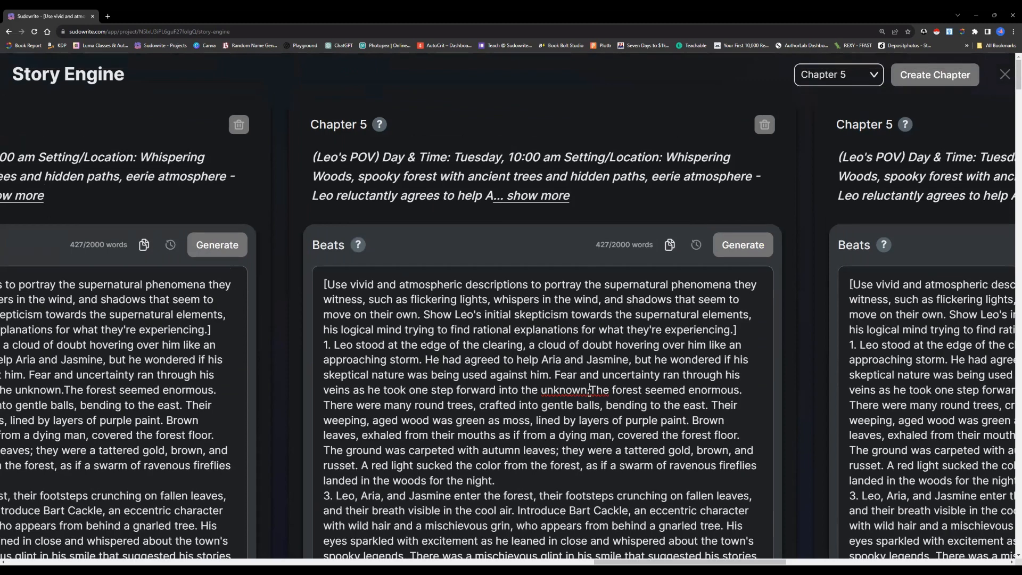
pyautogui.click(590, 390)
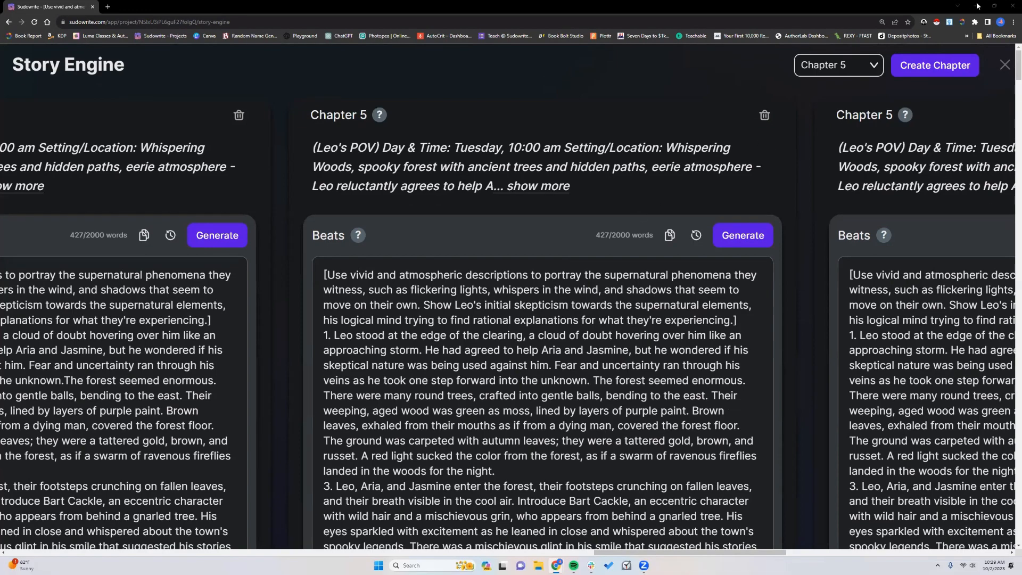
# Switch to ChatGPT and start a message in a new GPT-4 chat with "Hello, ChatGPT. It's October"
pyautogui.click(977, 6)
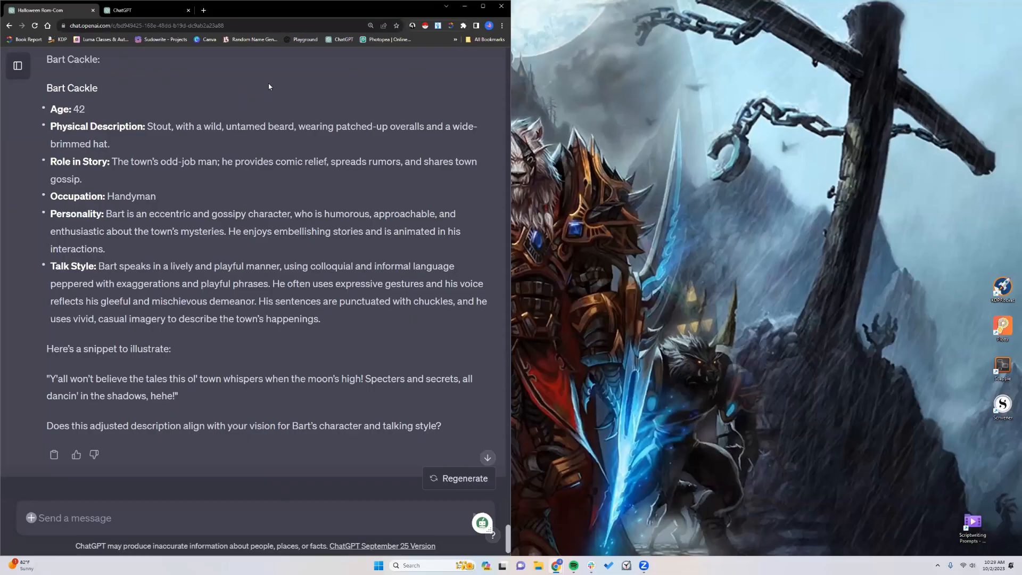
pyautogui.click(483, 6)
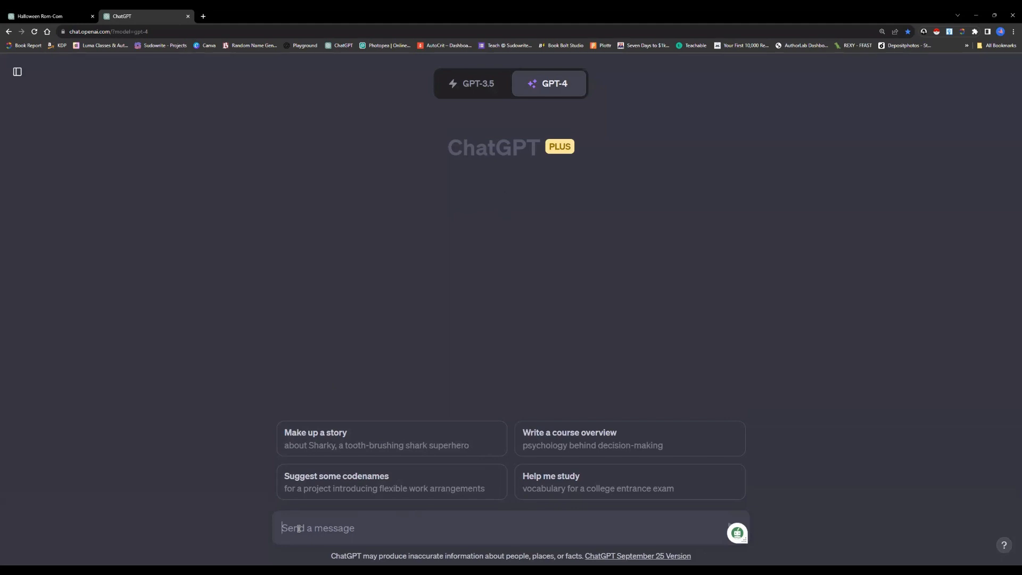
pyautogui.write('Hello, ')
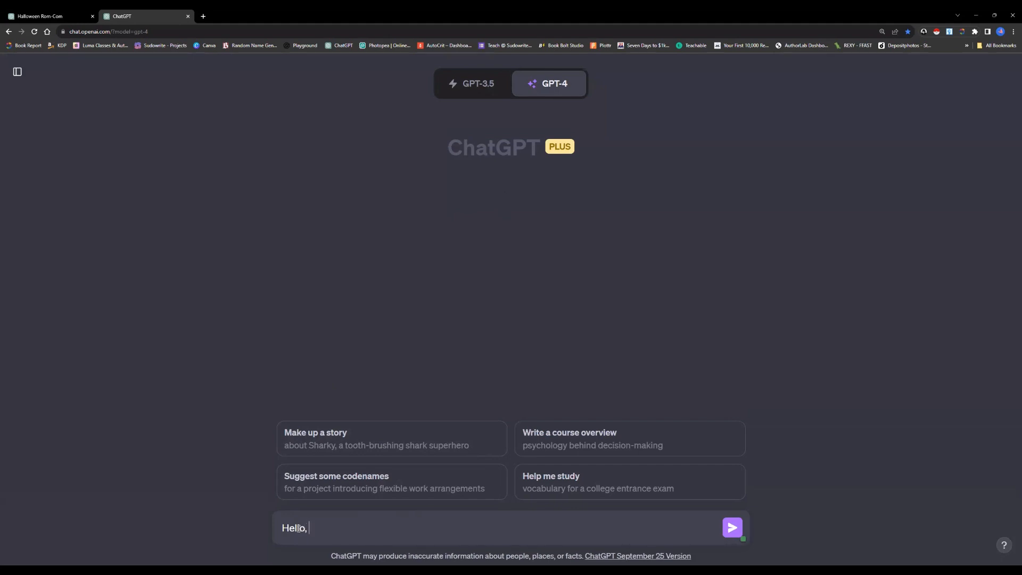
pyautogui.write("ChatGPT. It's October! That means author")
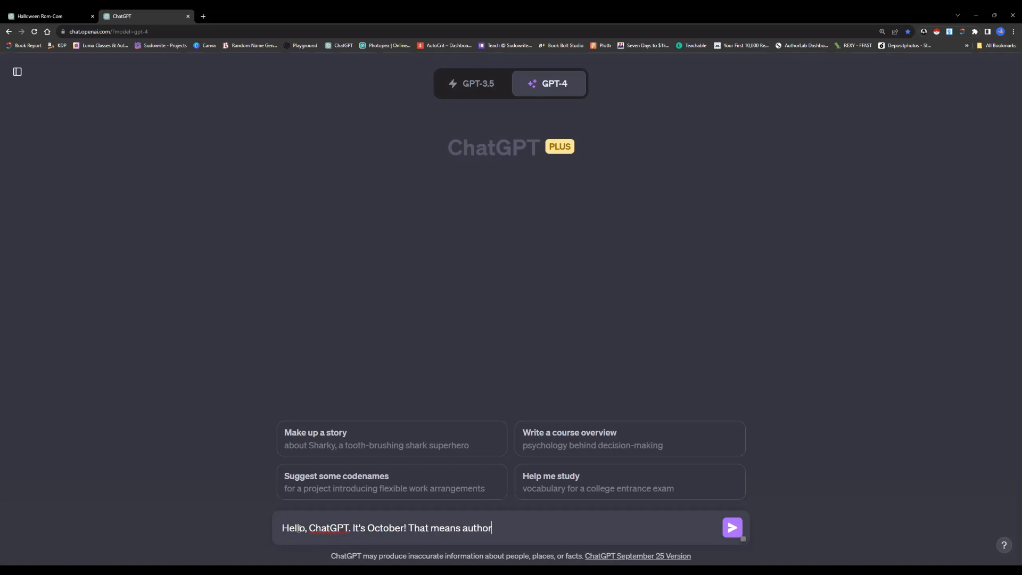
pyautogui.write('s everywhere are releas')
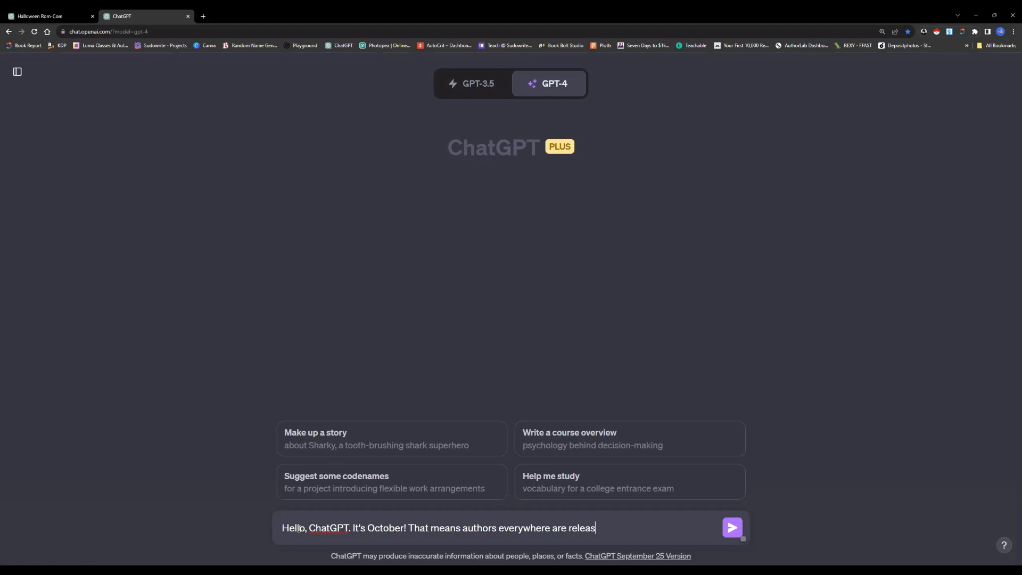
pyautogui.write('ing thei')
# Complete the greeting with "! That means authors everywhere are releasing their Halloween stories." and send it
pyautogui.press('BackSpace')
pyautogui.write('eir Halloween stories.')
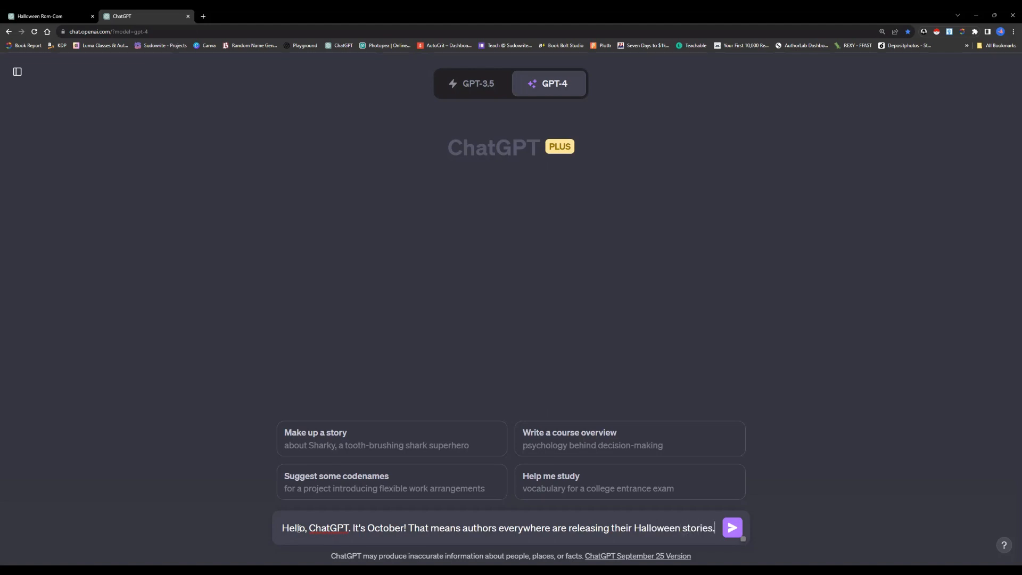
pyautogui.press('Return')
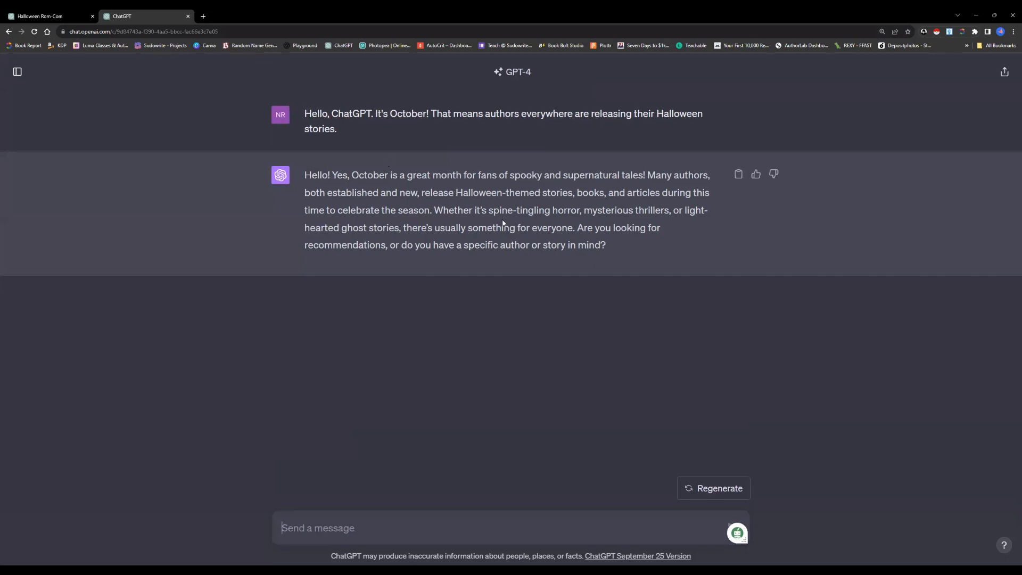
# Highlight "spine-tingling horror, mysterious thrillers, or light-hearted ghost stories" in ChatGPT's reply
pyautogui.moveTo(488, 211); pyautogui.dragTo(581, 207)
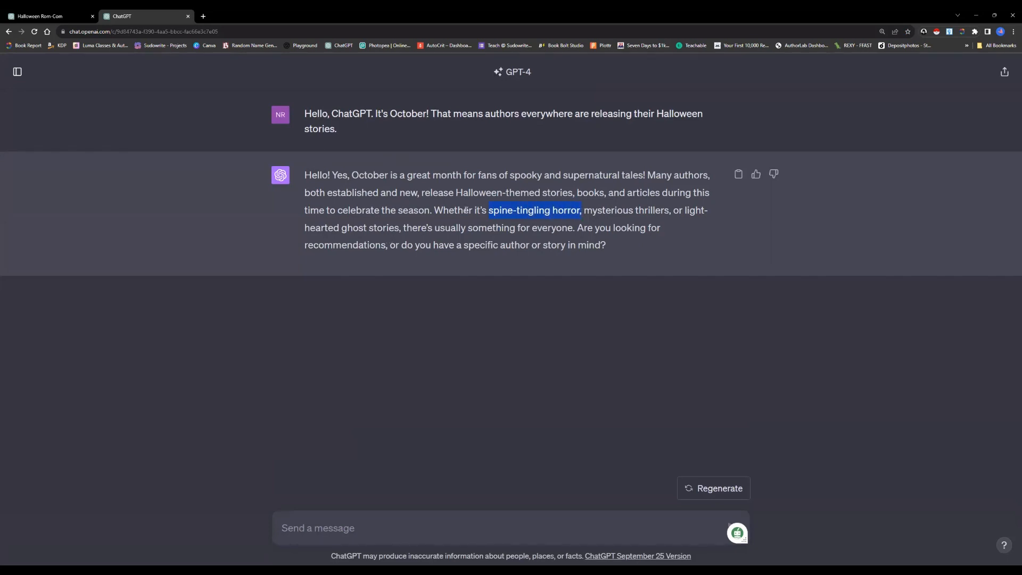
pyautogui.click(487, 210)
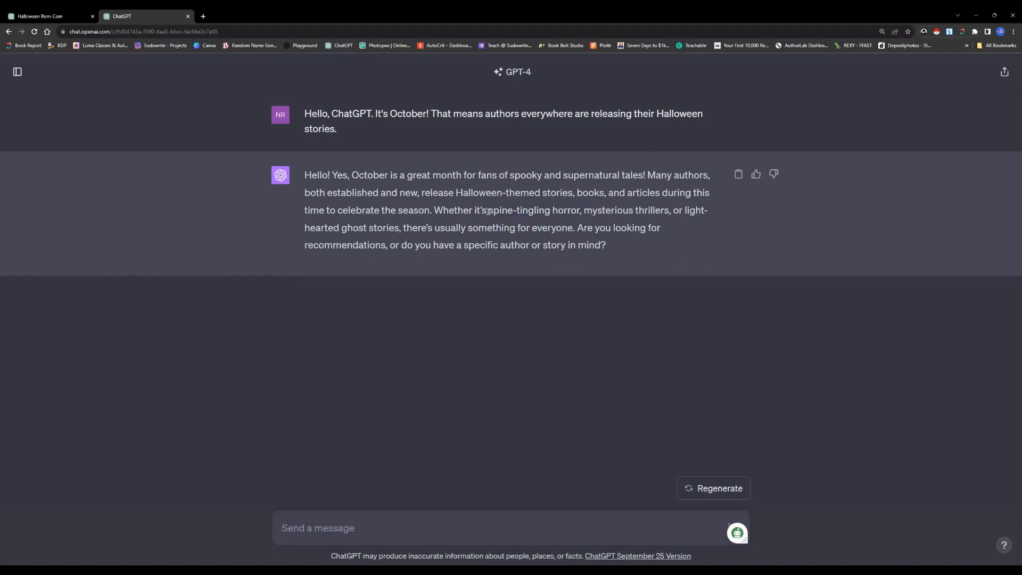
pyautogui.moveTo(490, 210); pyautogui.dragTo(400, 228)
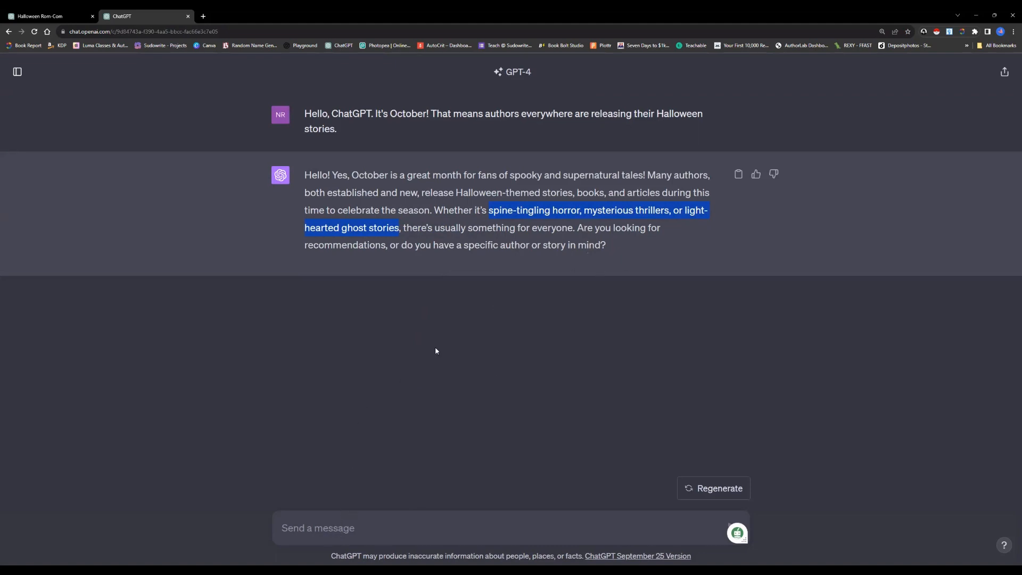
# Start a second message with "I am writing with AI. Ai tends to be very optimistic."
pyautogui.click(352, 529)
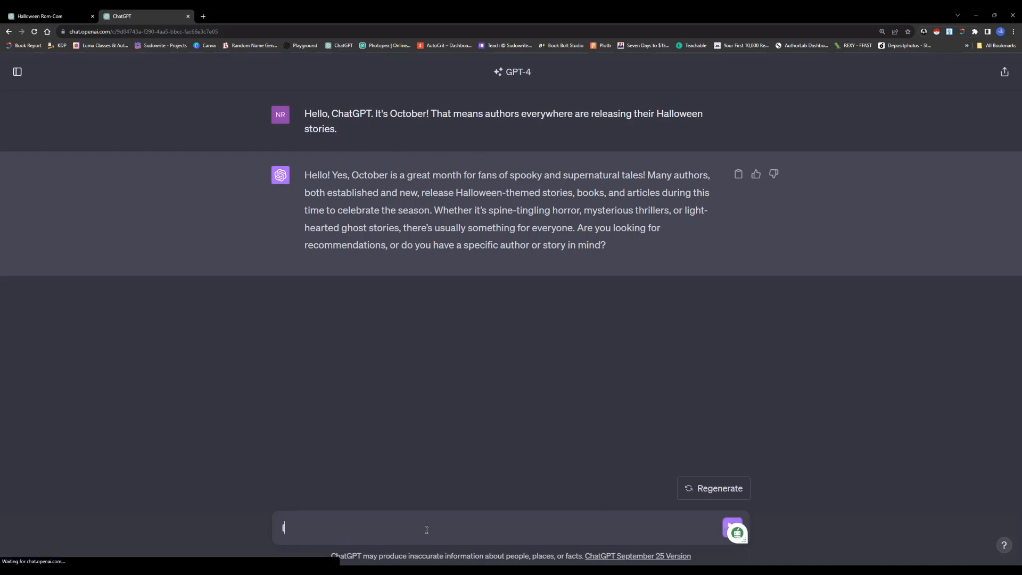
pyautogui.write('I am writing')
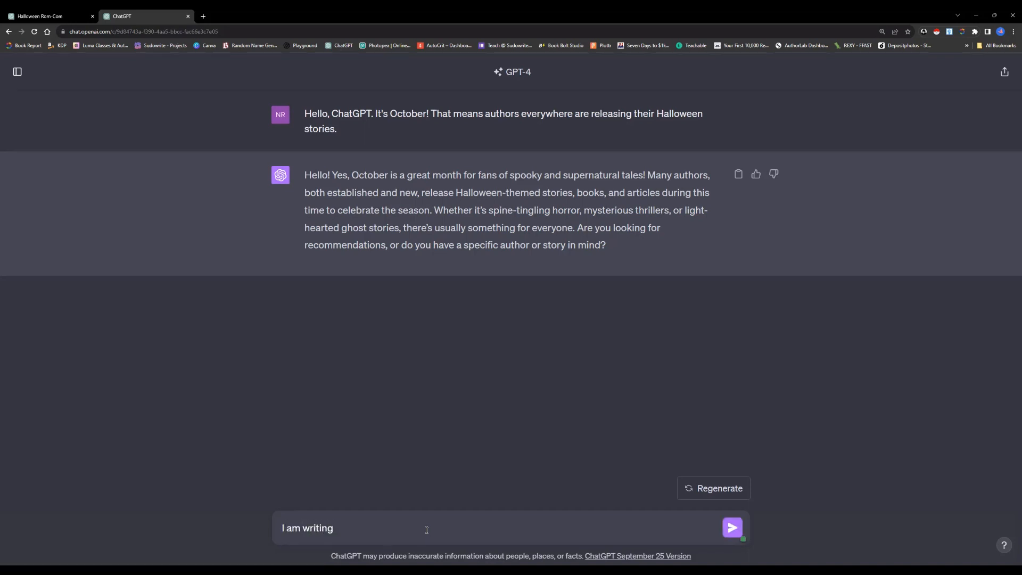
pyautogui.press('BackSpace')
pyautogui.write('g with AI')
pyautogui.write(', ')
pyautogui.write('Ai')
pyautogui.write(' tends t')
pyautogui.write('o be very optimistic')
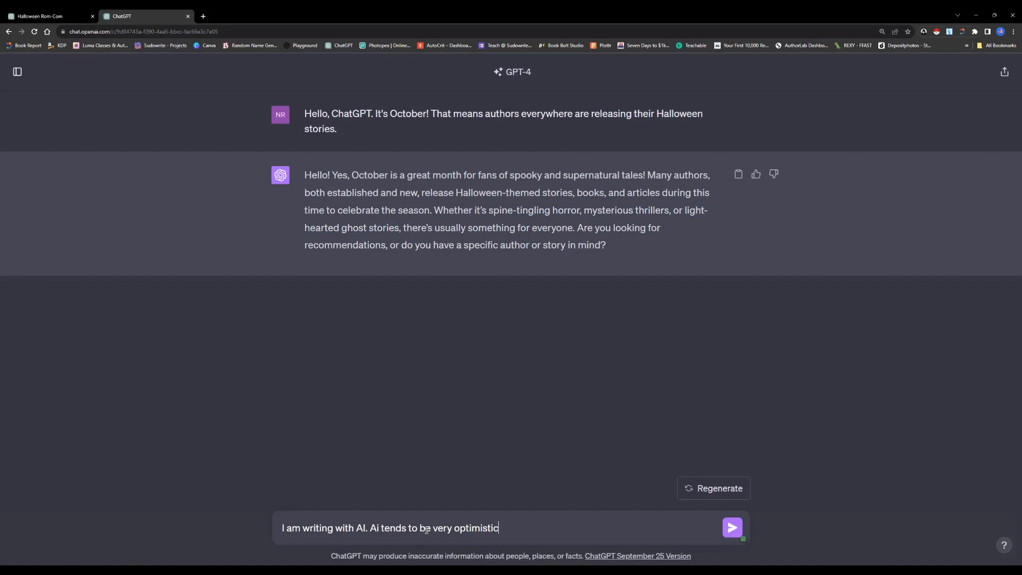
pyautogui.write('. My pref')
pyautogui.write('erred writing style ')
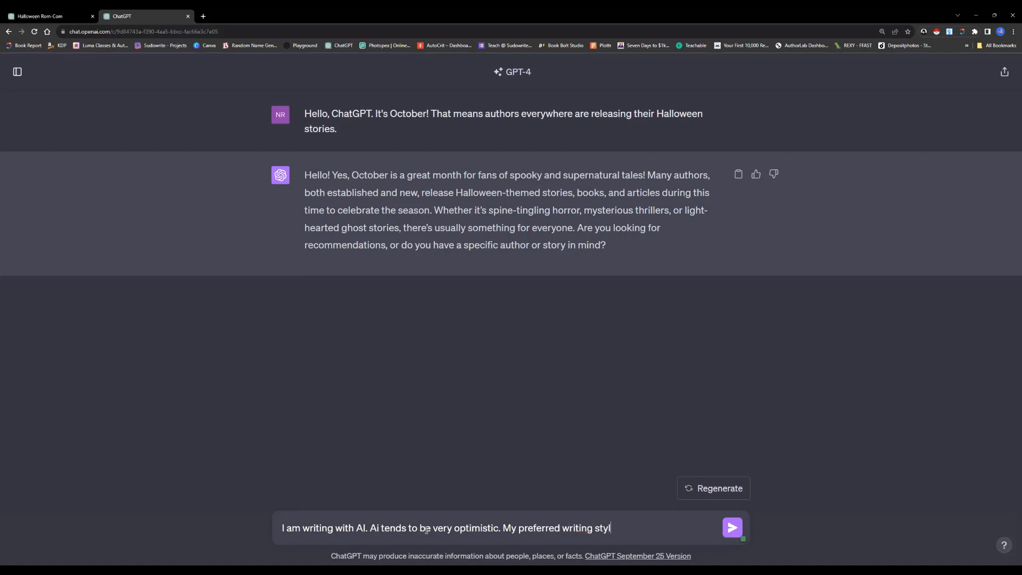
pyautogui.write('is dark')
pyautogui.write('.')
pyautogui.write(' However')
# Add the sentence "However, seeing AI be so optimistic and constantly giving lines such as "we will get through this together" gave me an idea for a story."
pyautogui.write('seeing AI ')
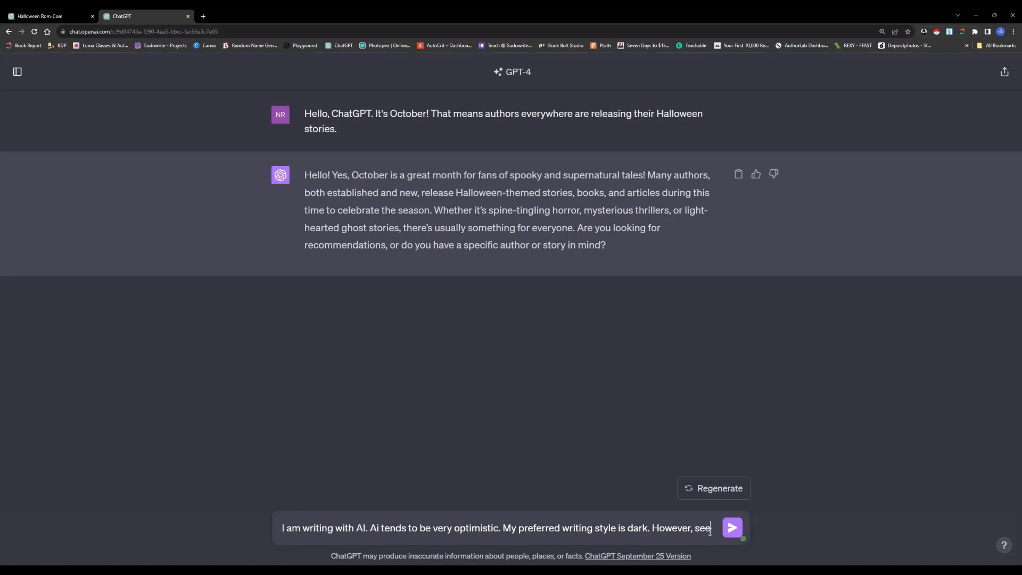
pyautogui.write('be')
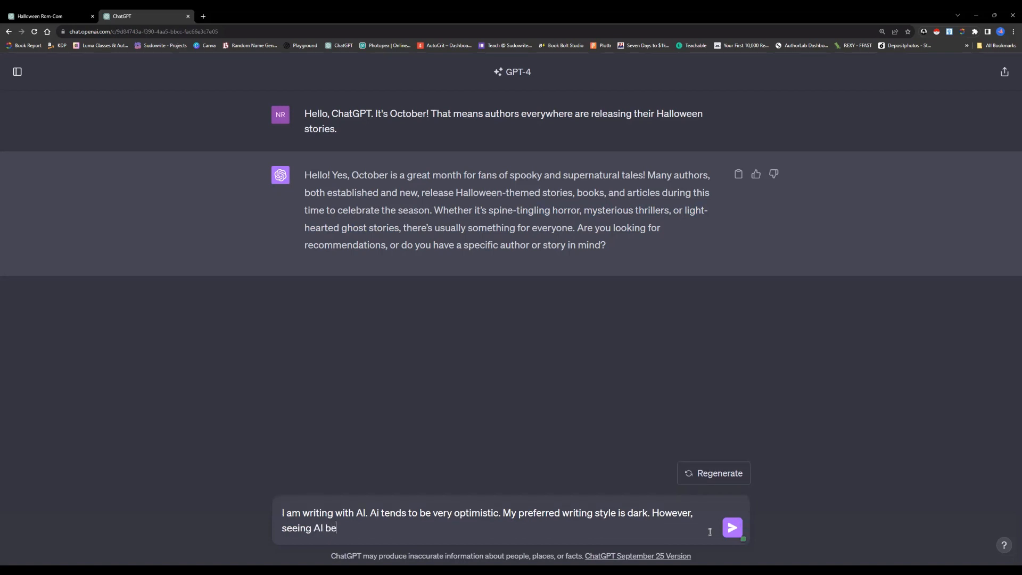
pyautogui.write(' so optimistic and cons')
pyautogui.write('tantly giving')
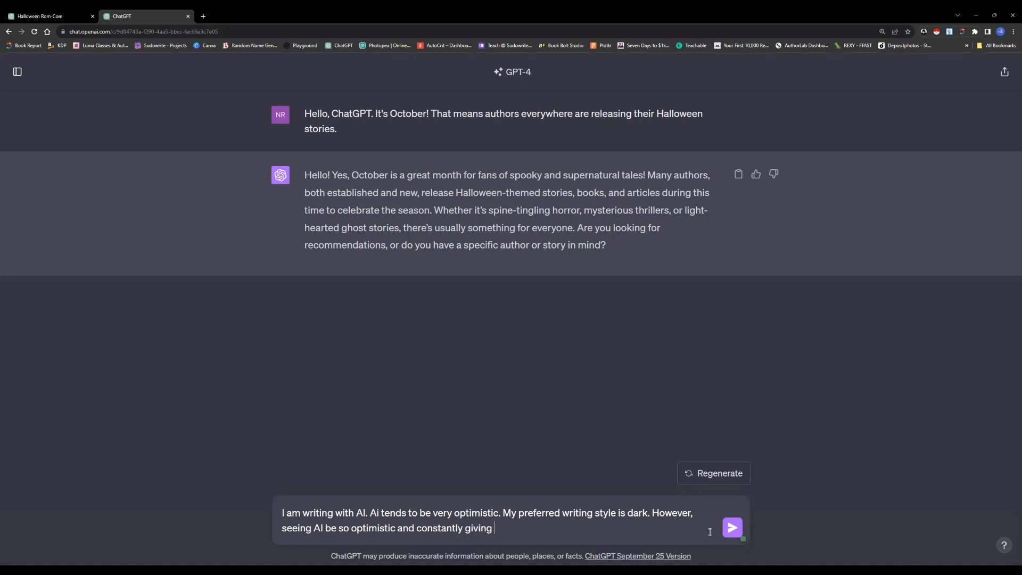
pyautogui.write(' lines such as "we will get through')
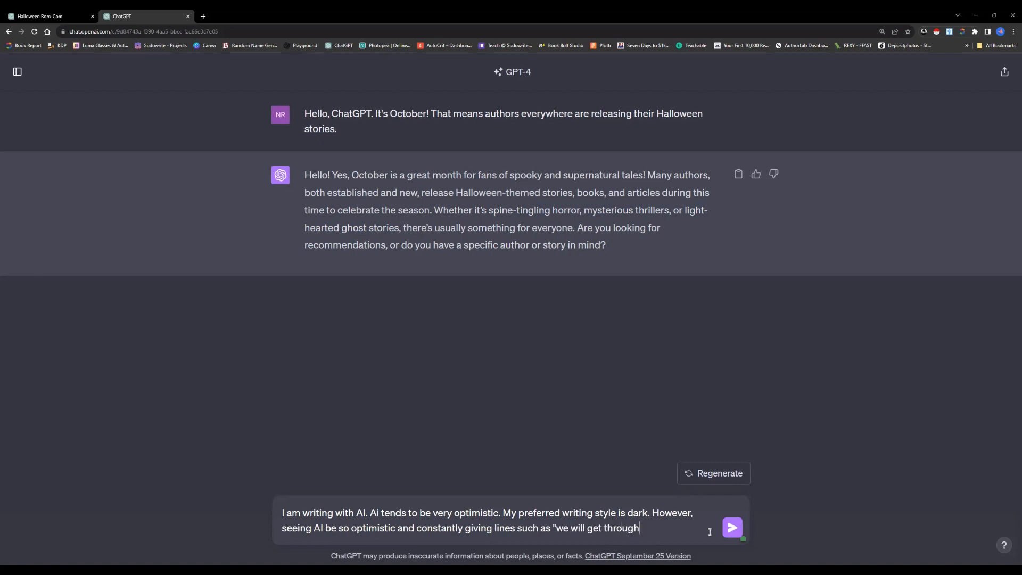
pyautogui.write(' this together" gave me')
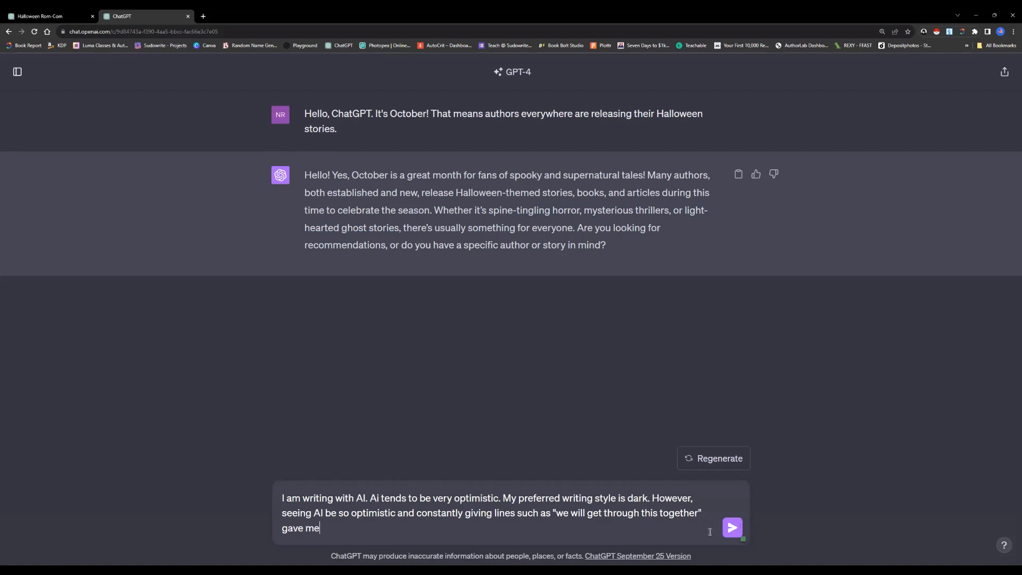
pyautogui.write(' an idea for a story. I want a se')
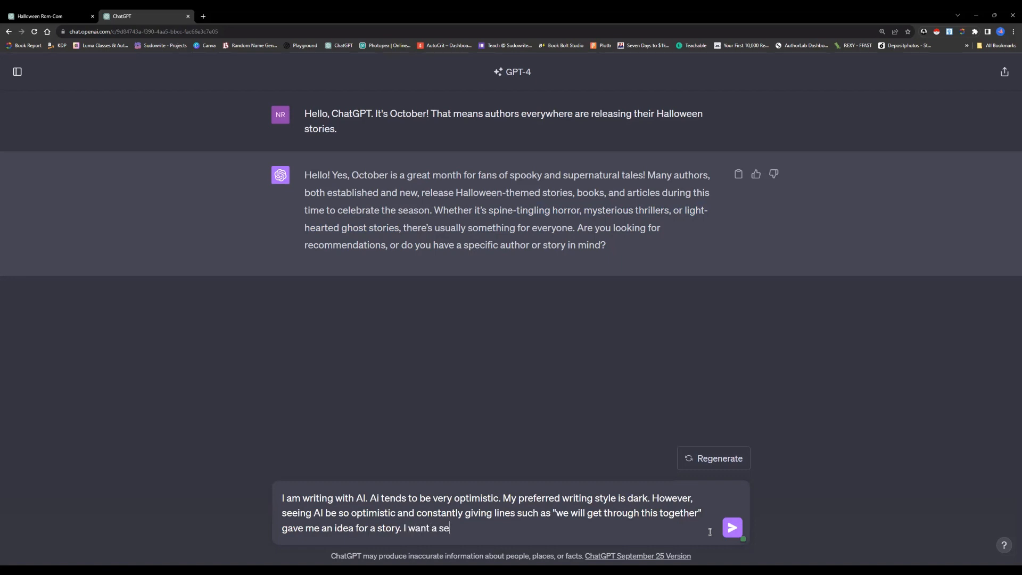
pyautogui.write('rial killer - think Jason V')
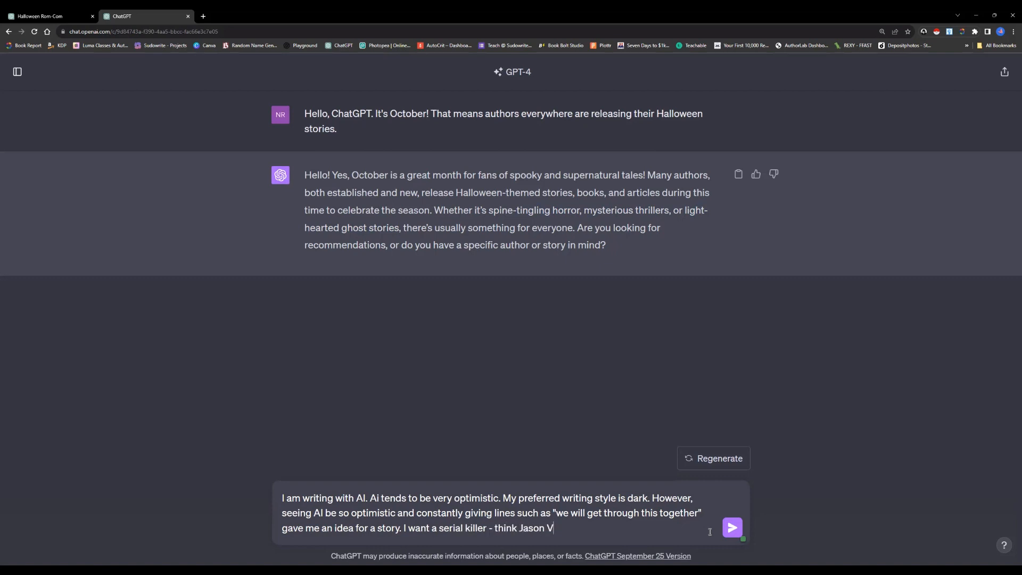
pyautogui.write('oorhees or Michael Meyers')
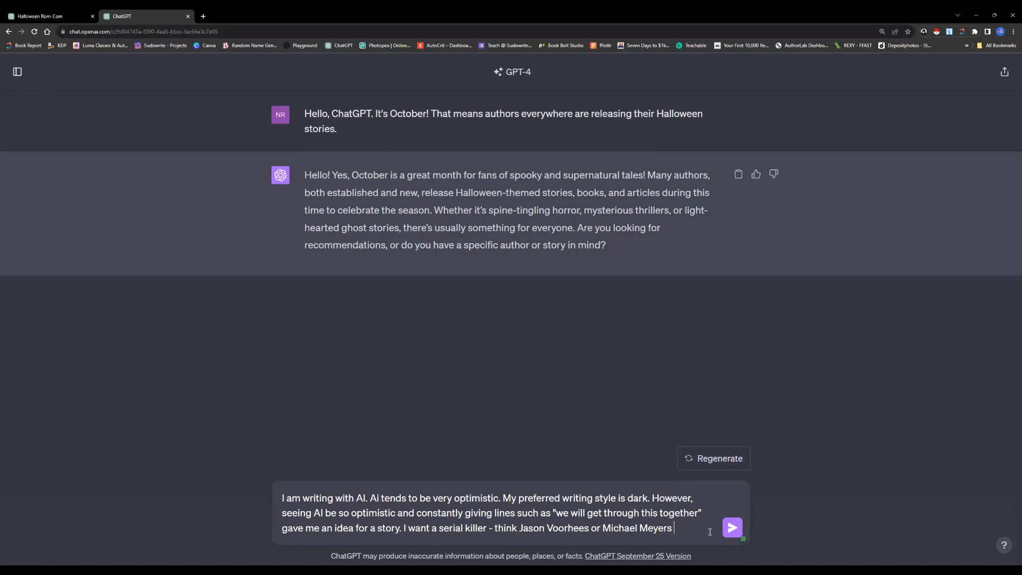
pyautogui.write(' -')
pyautogui.write('who kills off a ')
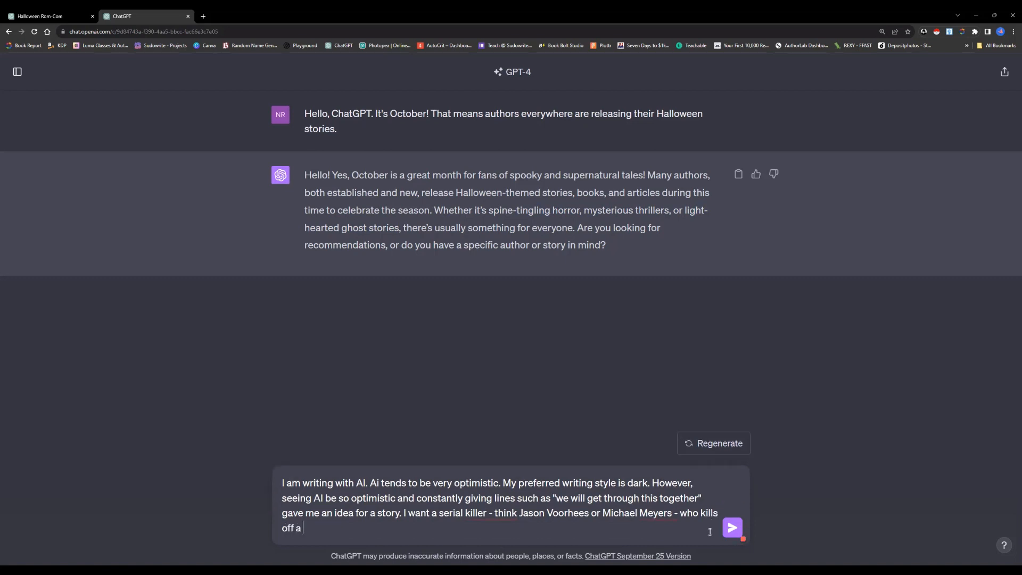
pyautogui.write('group of')
pyautogui.moveTo(684, 513)
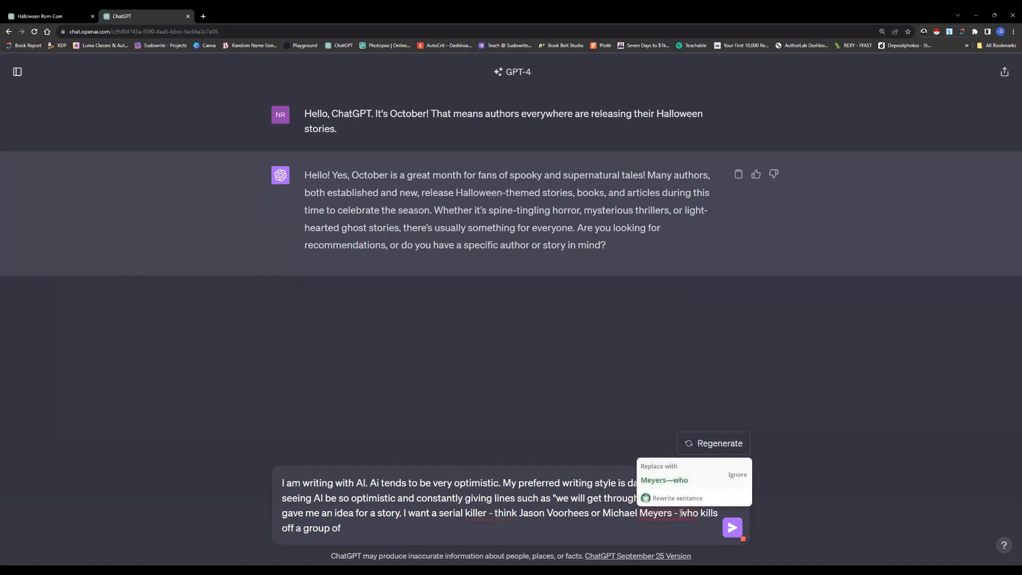
pyautogui.moveTo(682, 513); pyautogui.dragTo(686, 531)
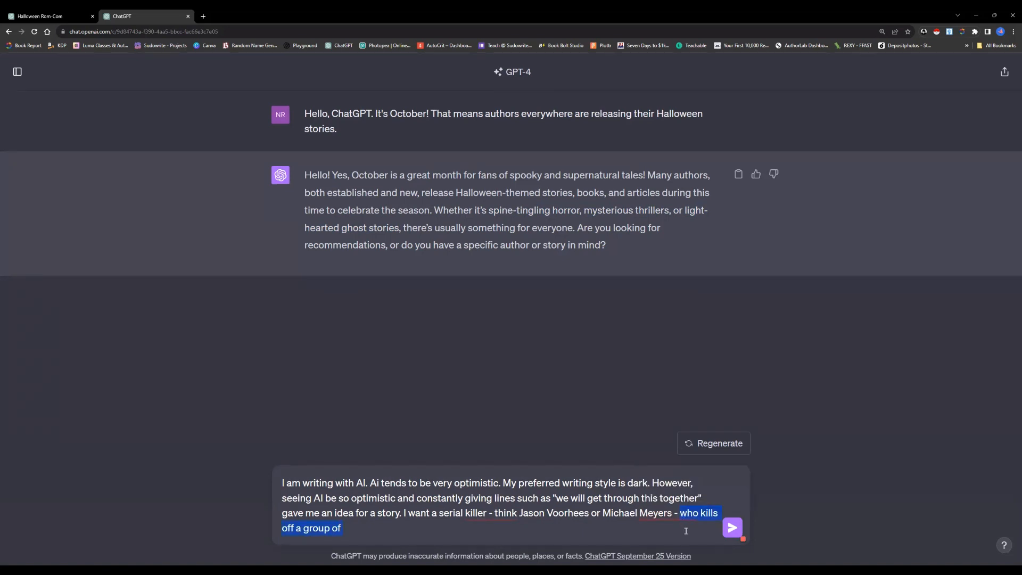
pyautogui.press('BackSpace')
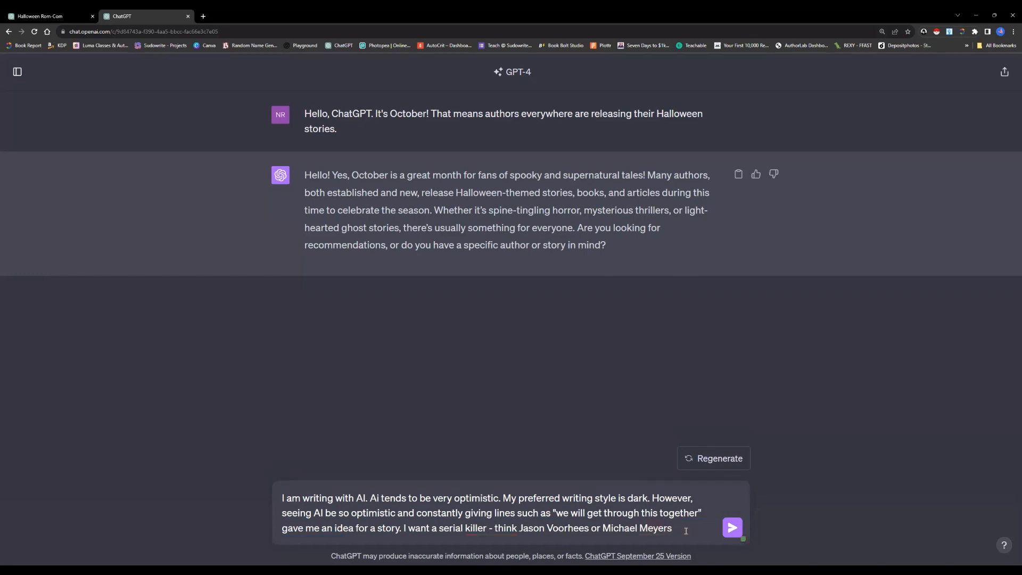
# Extend the serial killer sentence with "- who ends up telling one or more of his victims"
pyautogui.write('.')
pyautogui.write('-')
pyautogui.write('who')
pyautogui.write(' ends up telling')
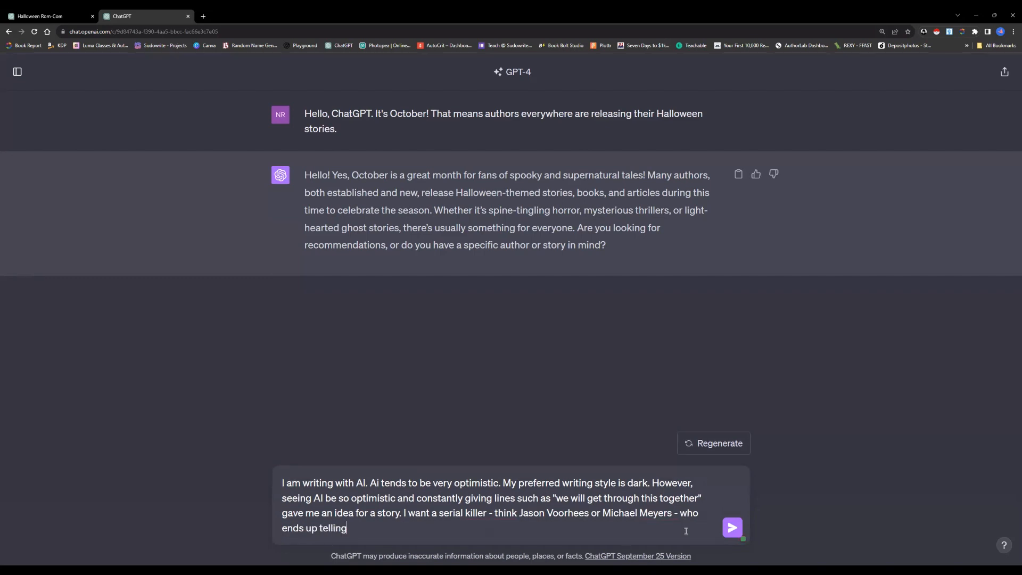
pyautogui.write(' one or more of his victims')
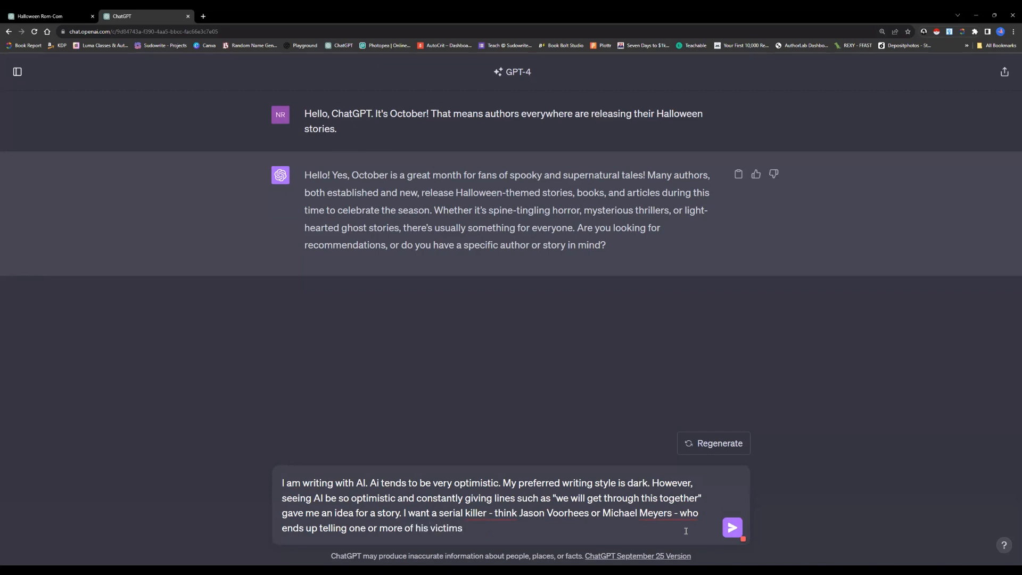
pyautogui.write(', "Don\'t worry. We will get through this ')
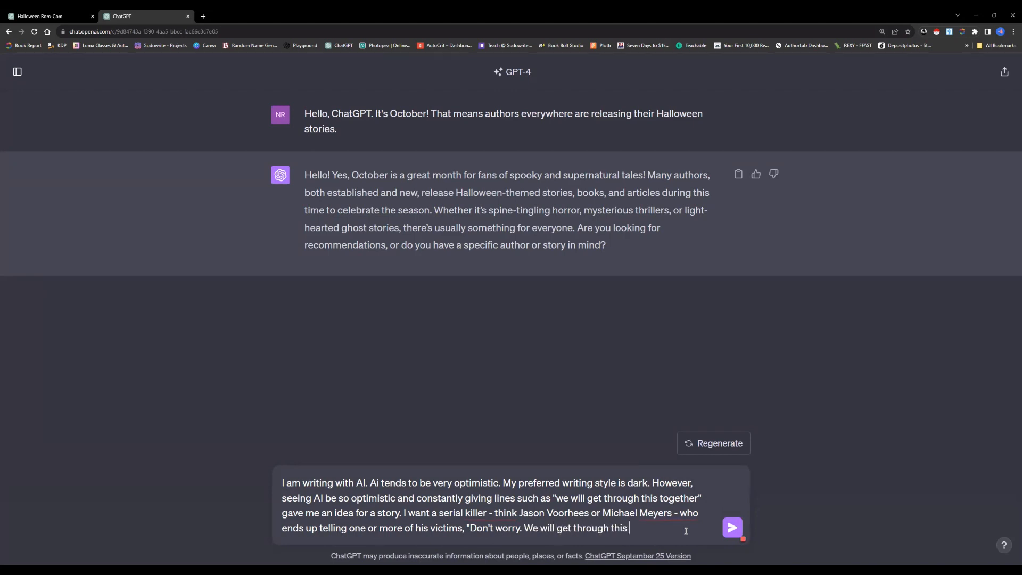
pyautogui.write('together."')
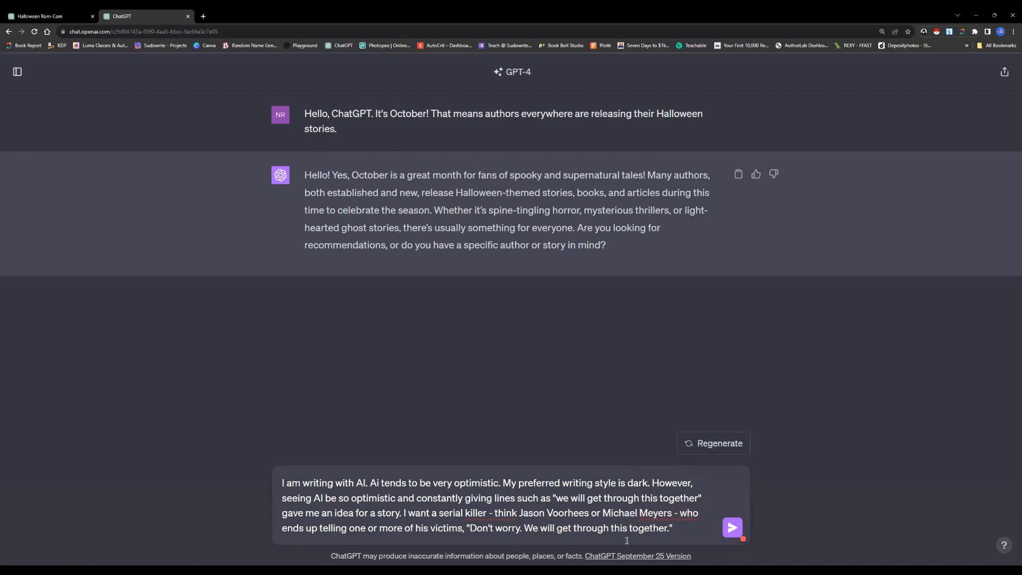
# Finish the message with the killer's line ", "Don't worry. We will get through this together."" and send it
pyautogui.click(734, 528)
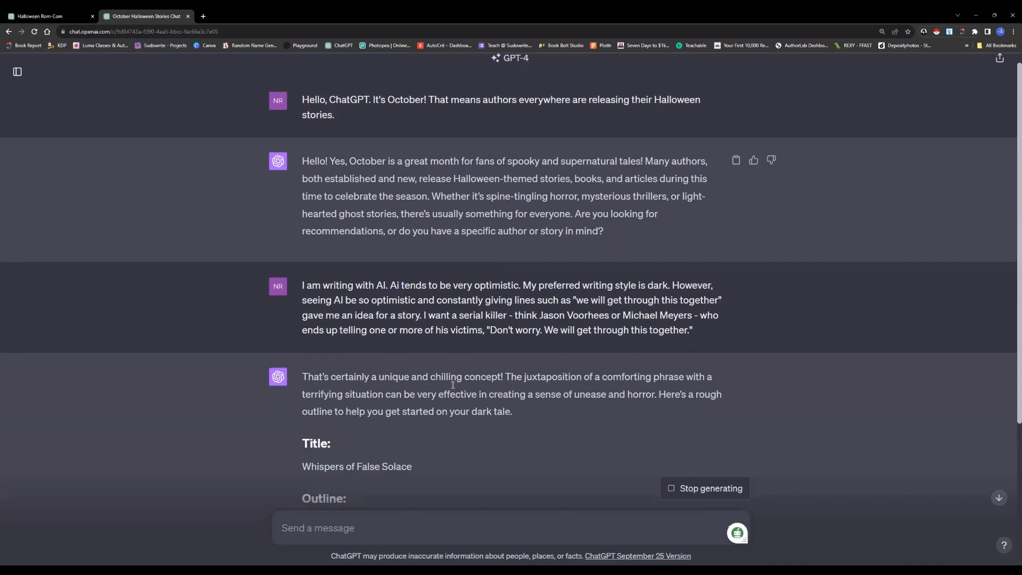
# Read ChatGPT's story outline from the title and setting through the characters, including the serial killer's entry, to the plot points
pyautogui.scroll(-4, 452, 388)
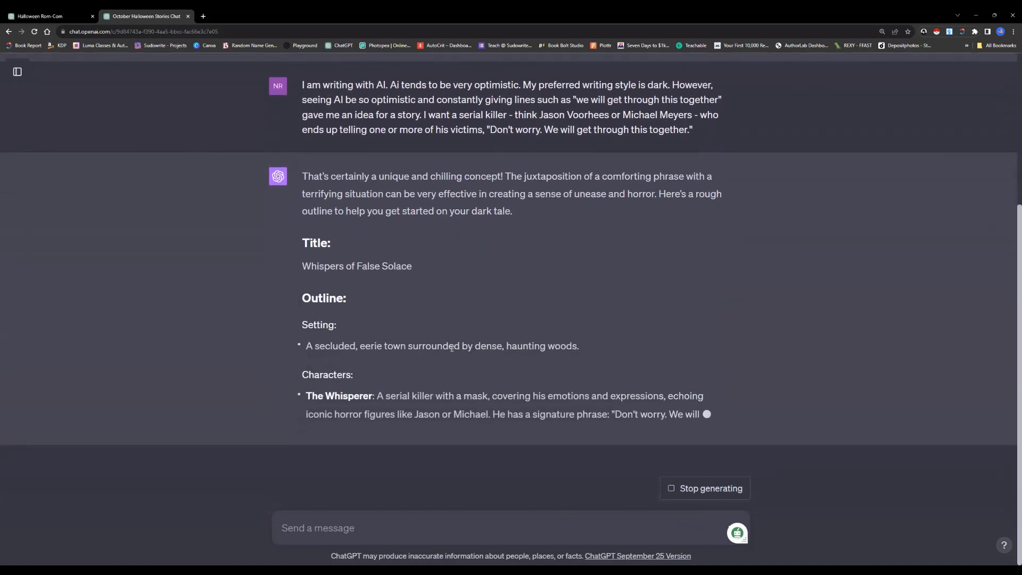
pyautogui.scroll(1, 461, 318)
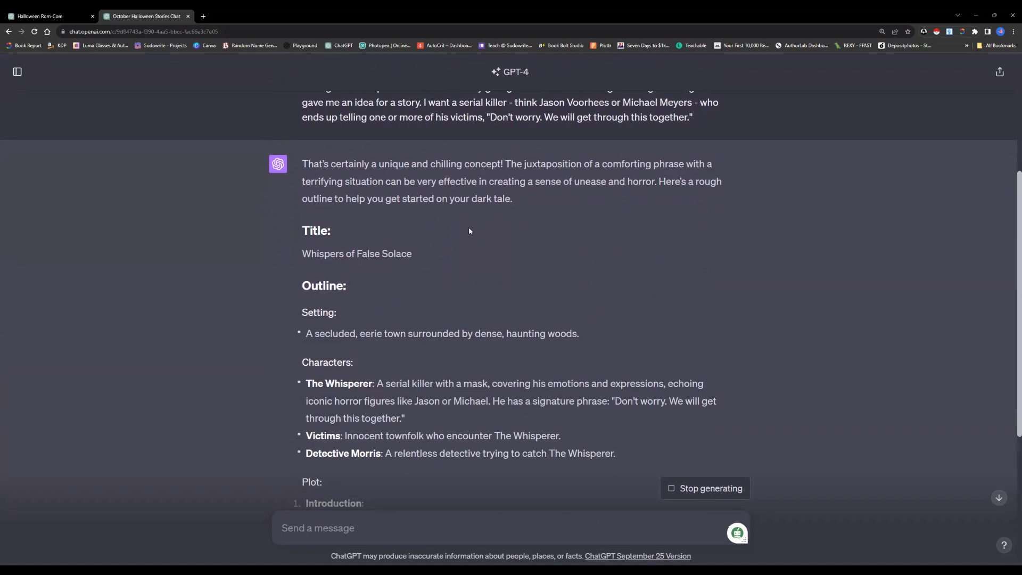
pyautogui.scroll(-2, 469, 232)
pyautogui.scroll(2, 469, 231)
pyautogui.scroll(-2, 472, 234)
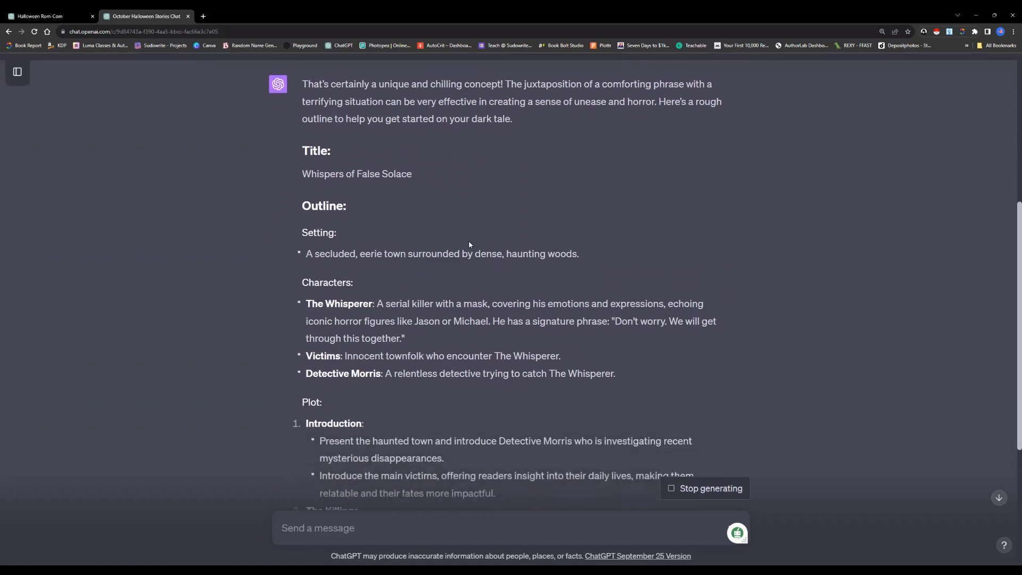
pyautogui.scroll(-2, 445, 241)
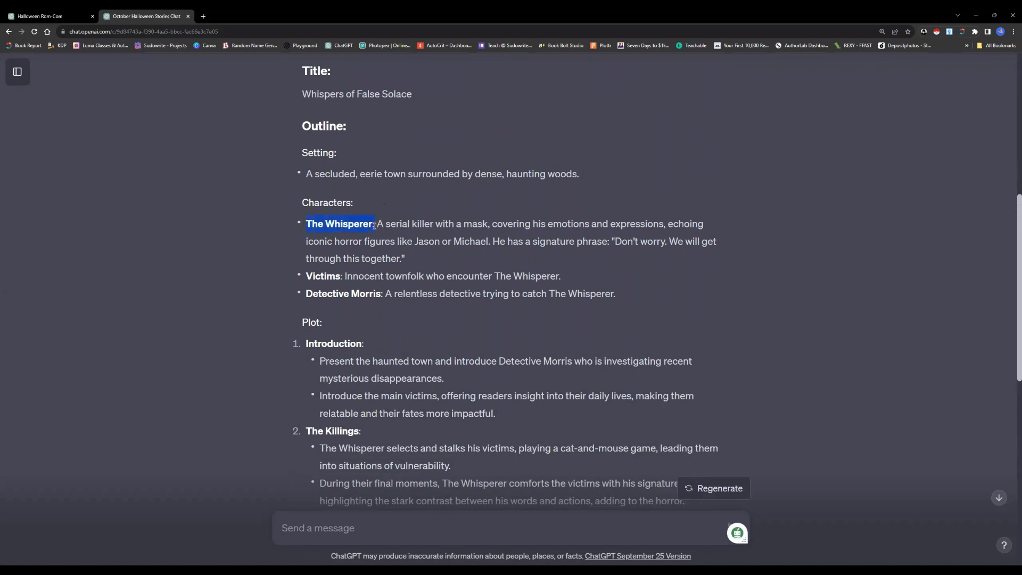
pyautogui.moveTo(375, 225); pyautogui.dragTo(379, 225)
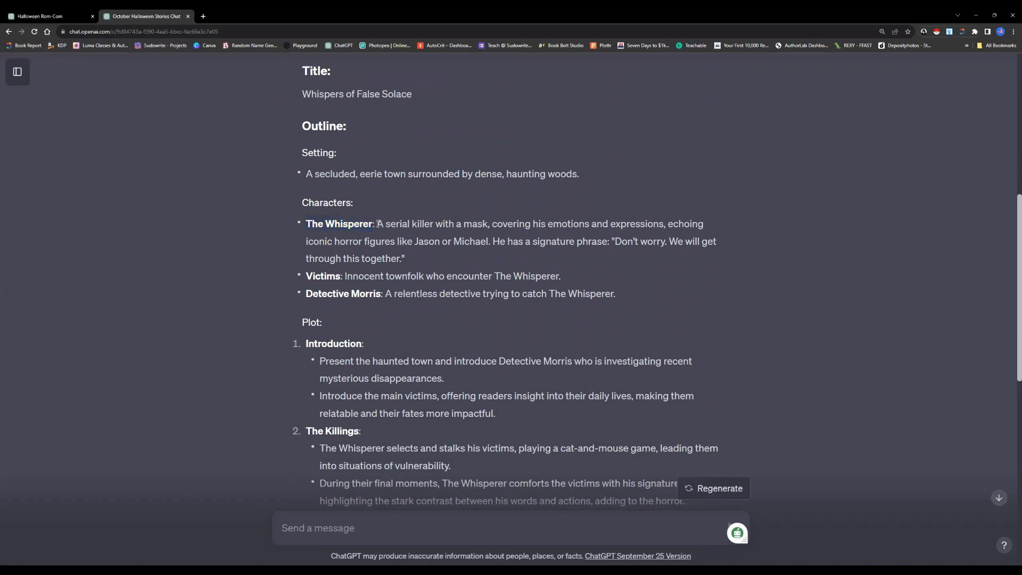
pyautogui.scroll(-2, 385, 226)
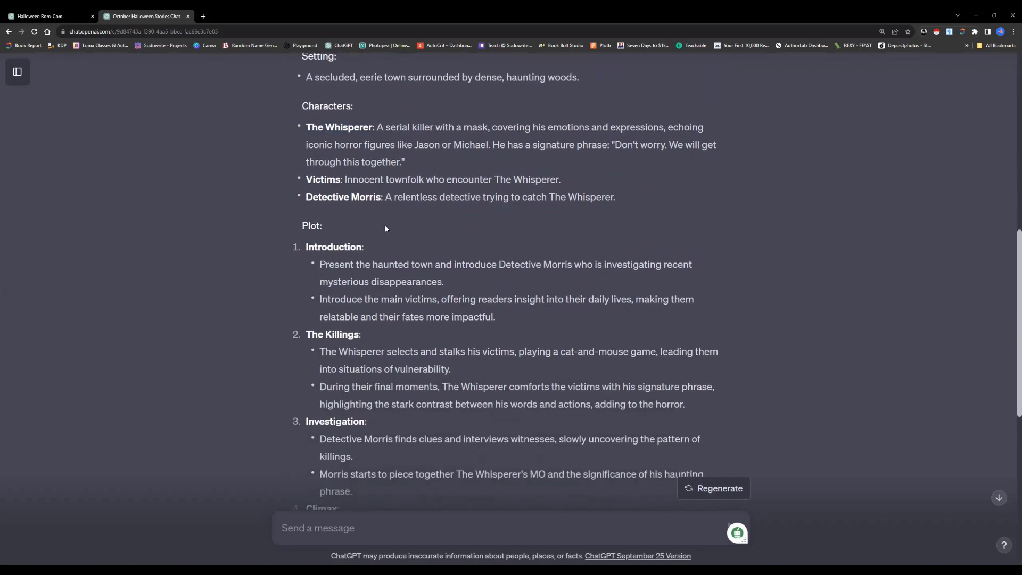
pyautogui.scroll(-1, 386, 229)
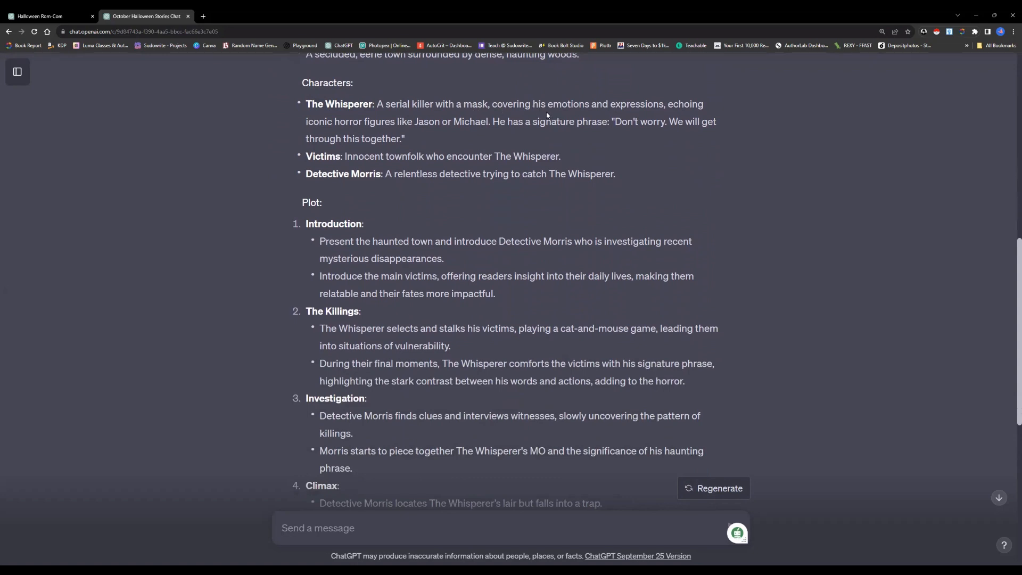
# Examine The Whisperer's character entry, highlighting the mask description "covering his emotions and expressions" and the signature phrase sentence
pyautogui.moveTo(490, 104); pyautogui.dragTo(675, 105)
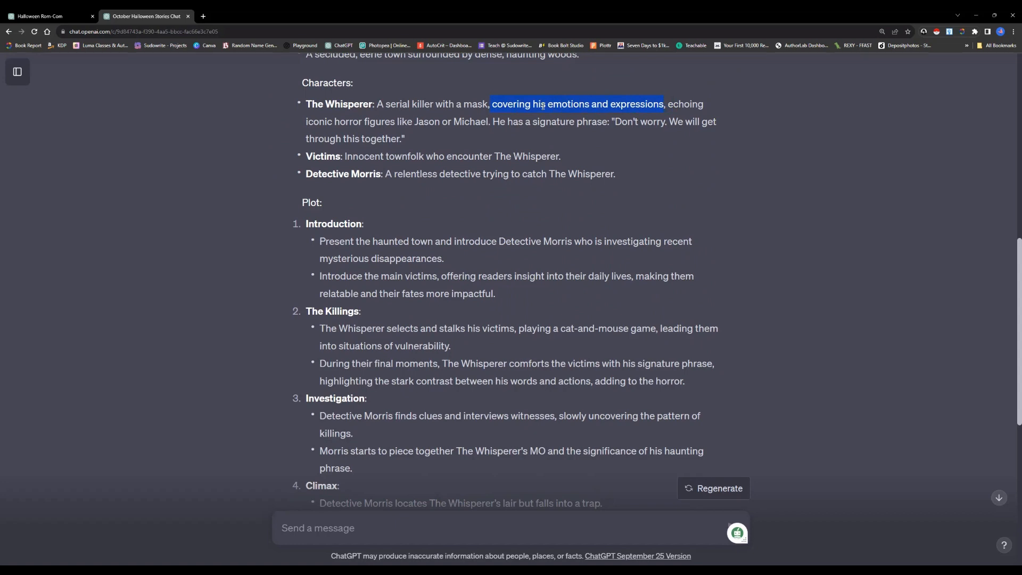
pyautogui.click(565, 104)
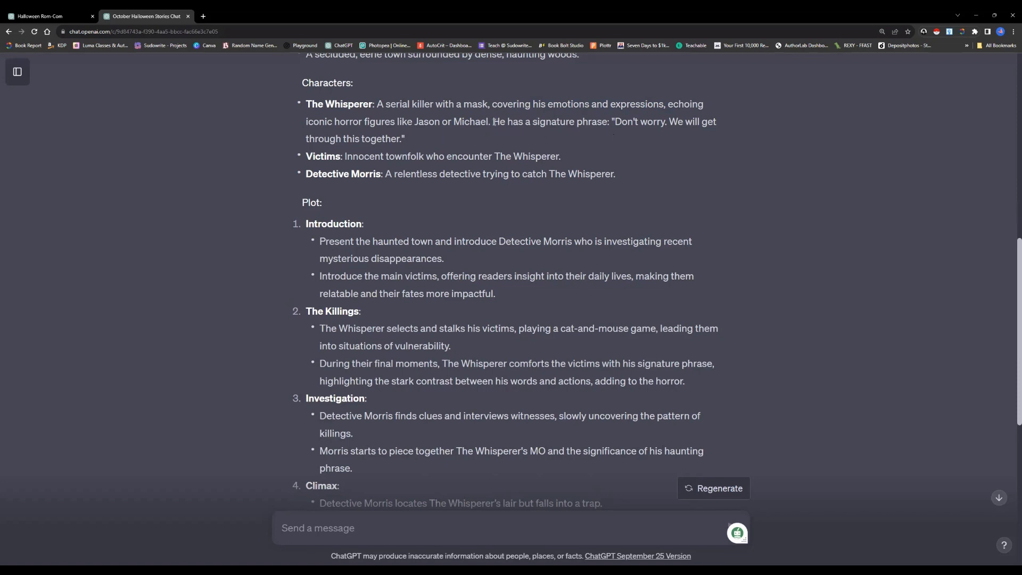
pyautogui.moveTo(494, 122); pyautogui.dragTo(508, 140)
pyautogui.click(521, 150)
# Read the outline's plot from Introduction through Resolution and the Themes section, and return to the Introduction points
pyautogui.scroll(-1, 415, 166)
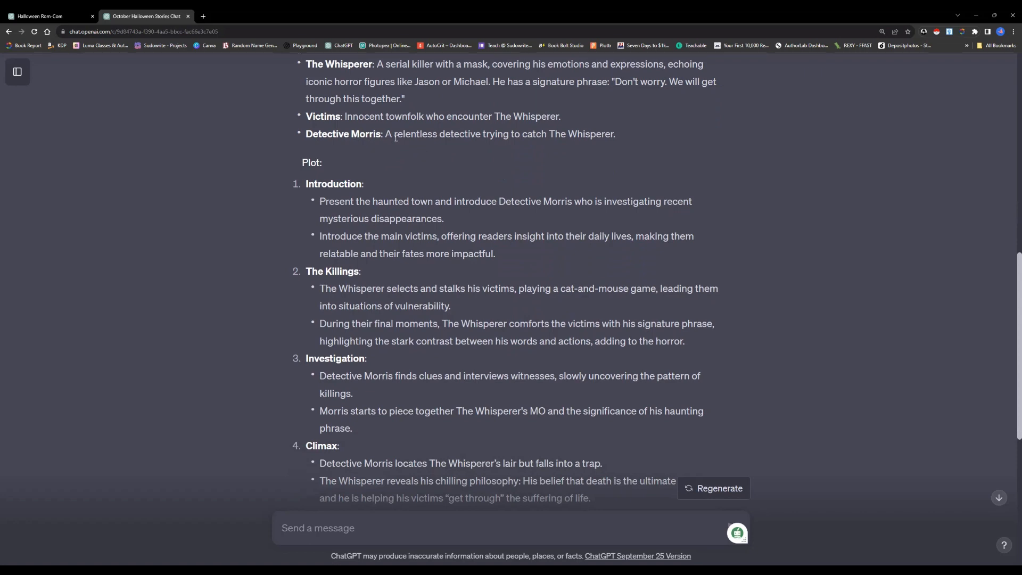
pyautogui.scroll(-2, 434, 167)
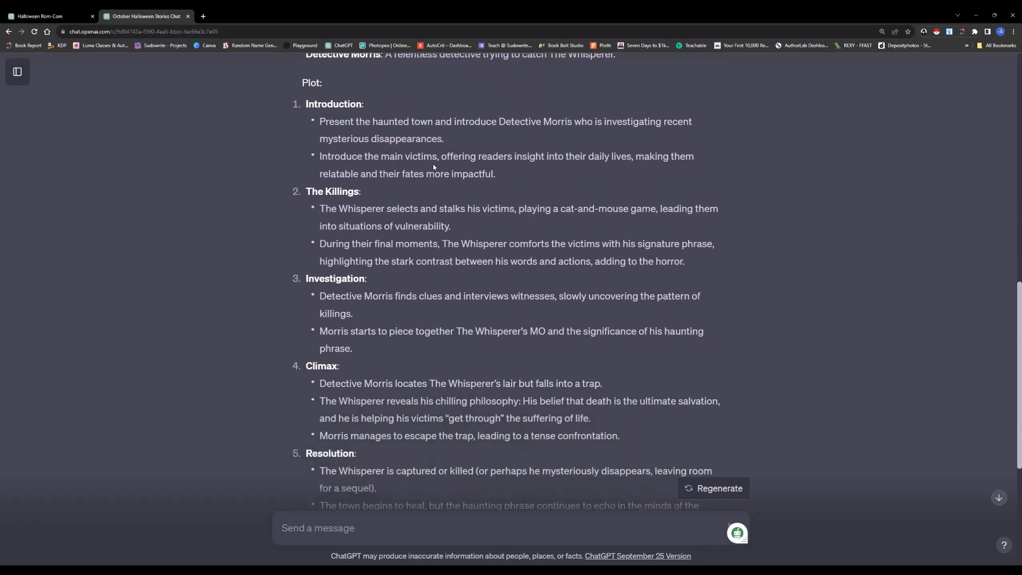
pyautogui.scroll(-1, 434, 167)
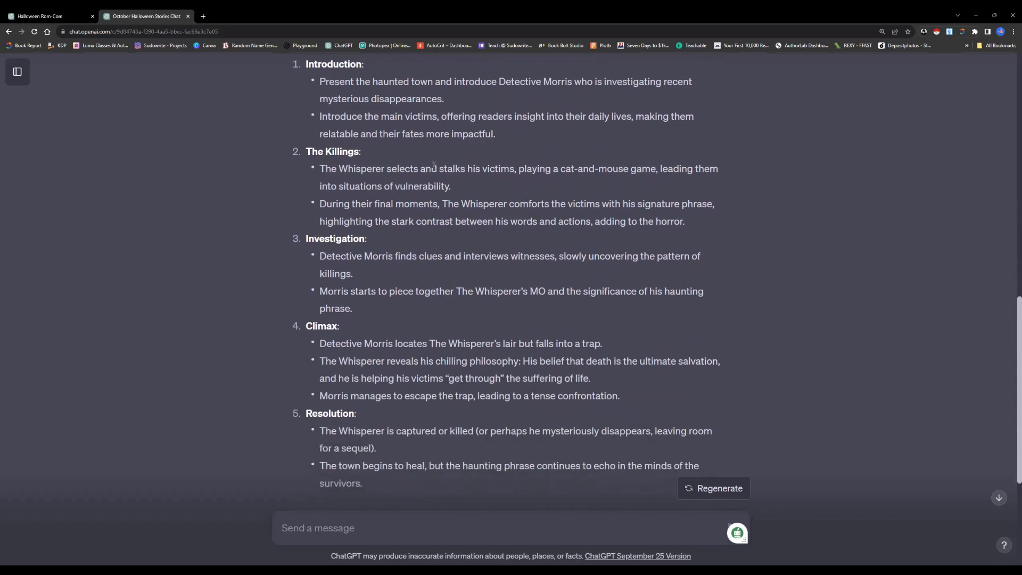
pyautogui.scroll(-4, 434, 166)
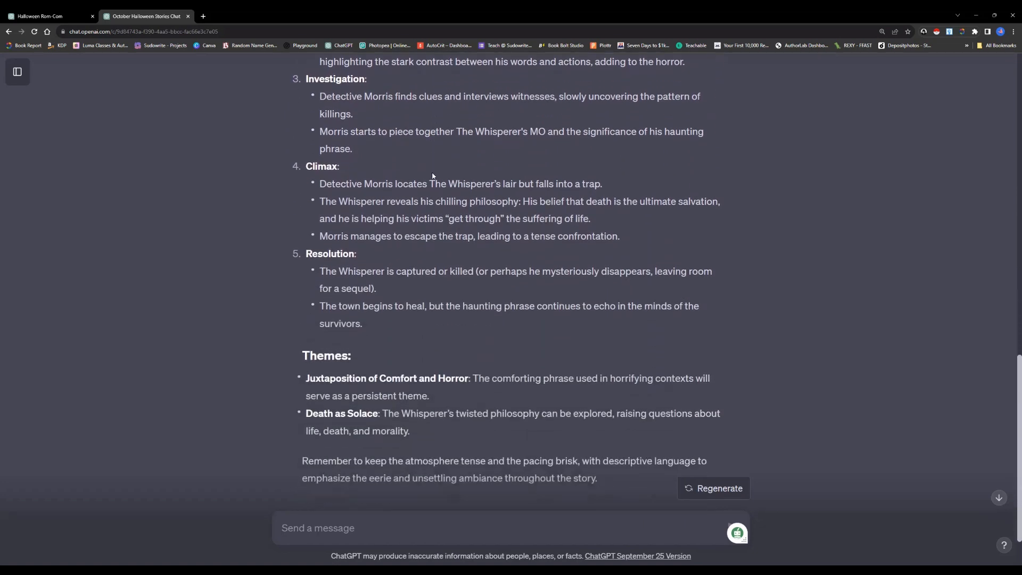
pyautogui.scroll(-2, 435, 175)
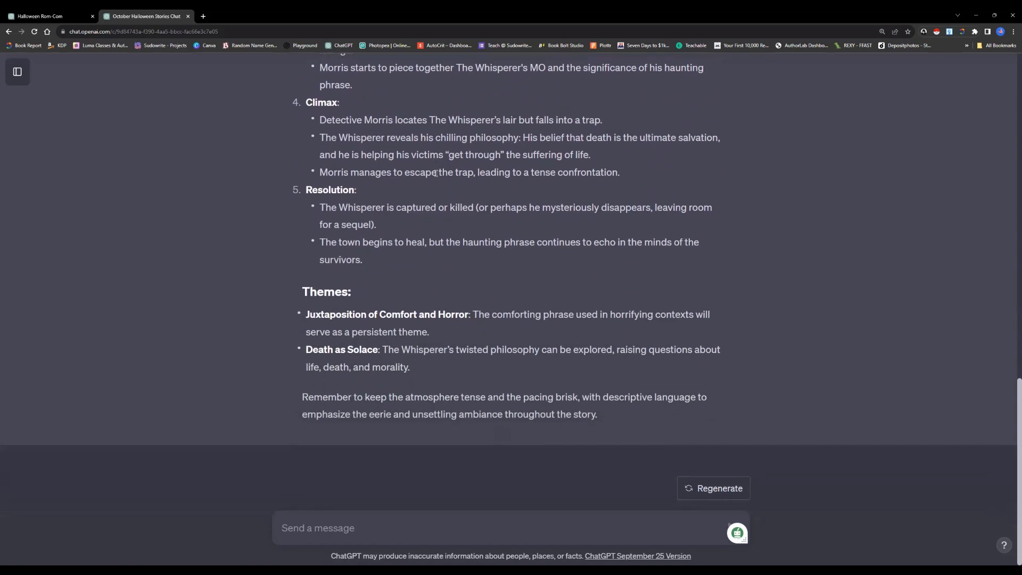
pyautogui.scroll(5, 436, 173)
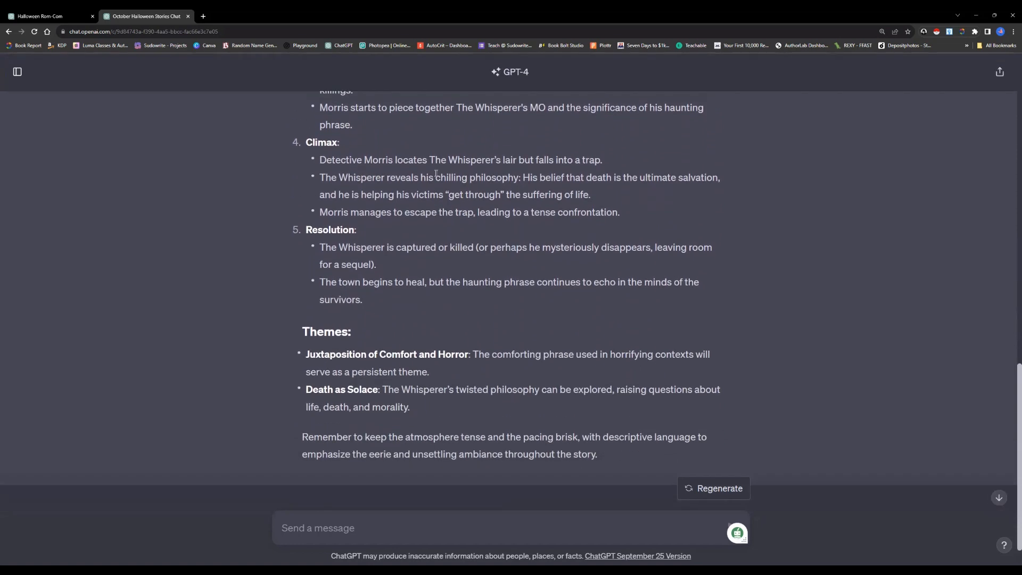
pyautogui.scroll(1, 436, 173)
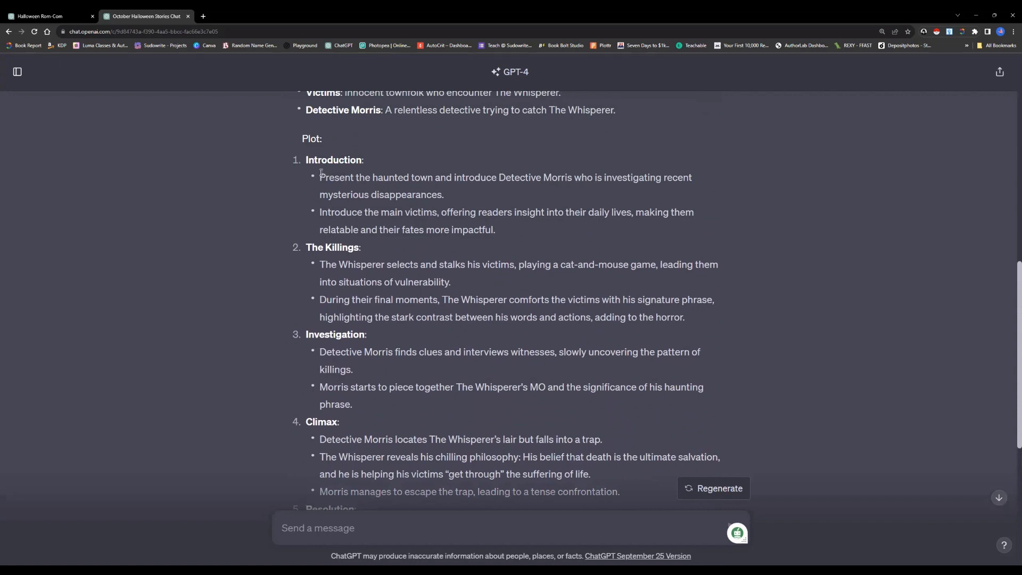
pyautogui.click(340, 528)
pyautogui.write('Here are my th')
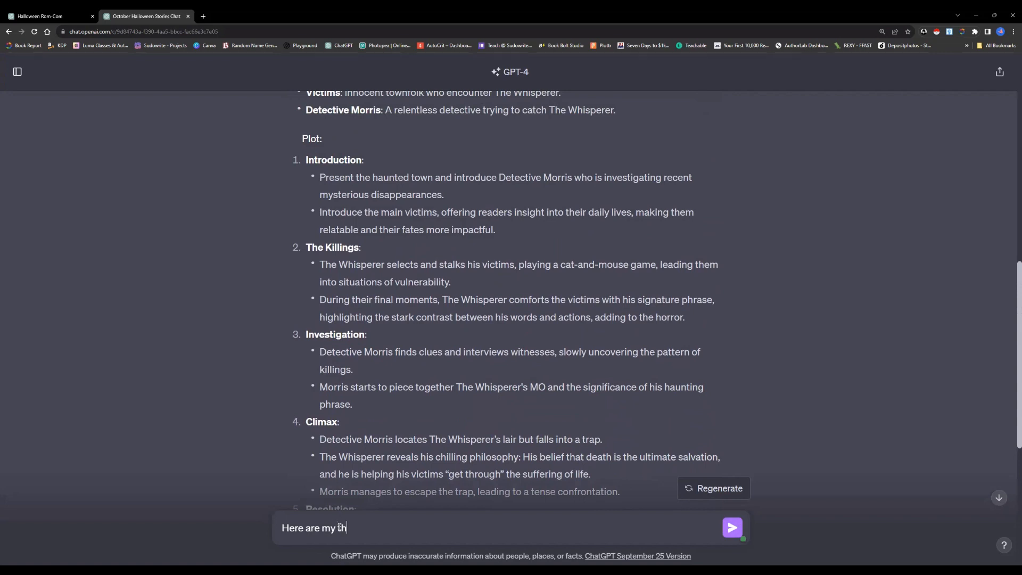
pyautogui.write('oughts: 1.')
pyautogui.moveTo(322, 176); pyautogui.dragTo(429, 195)
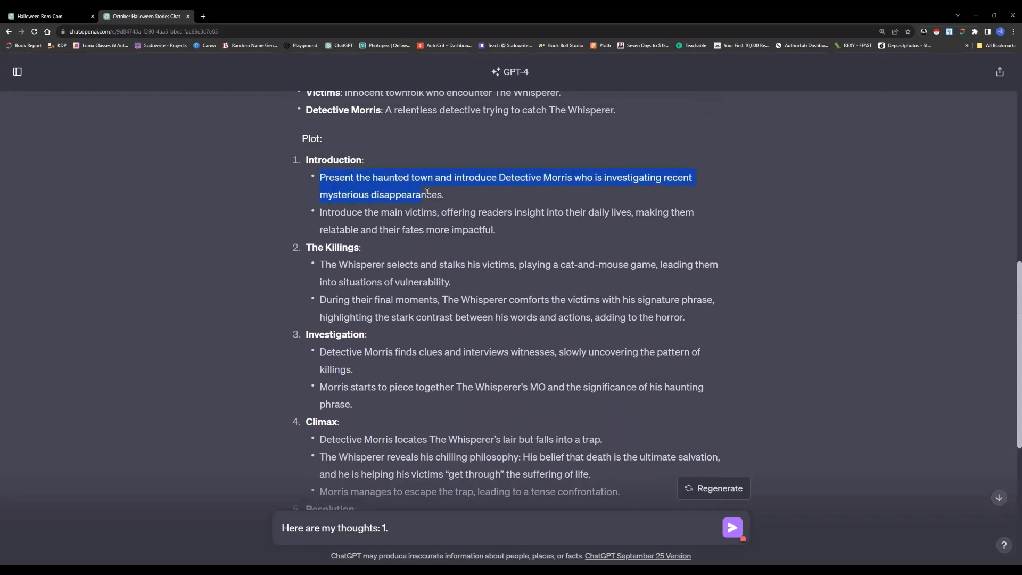
pyautogui.click(465, 192)
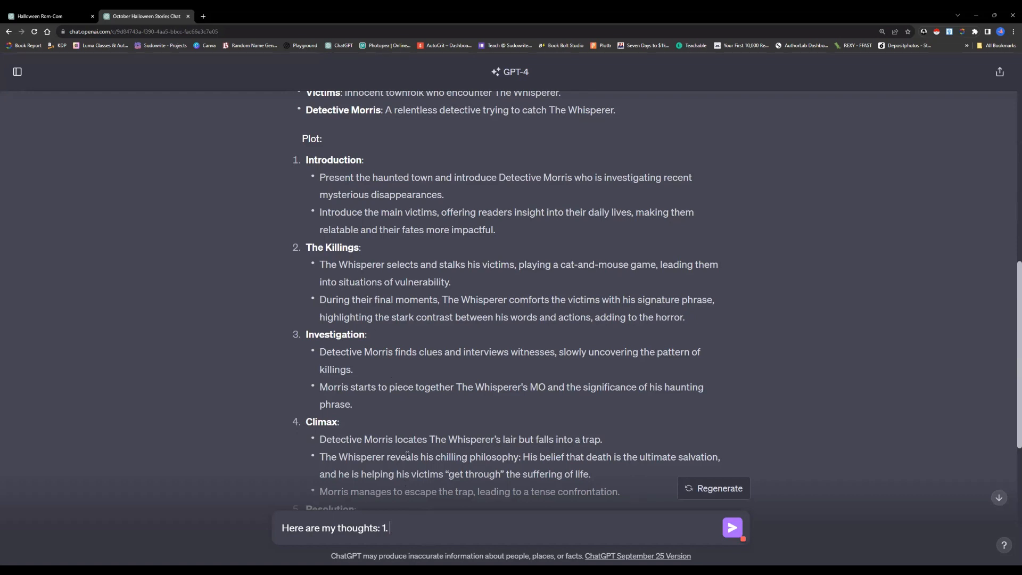
pyautogui.moveTo(413, 530); pyautogui.dragTo(279, 527)
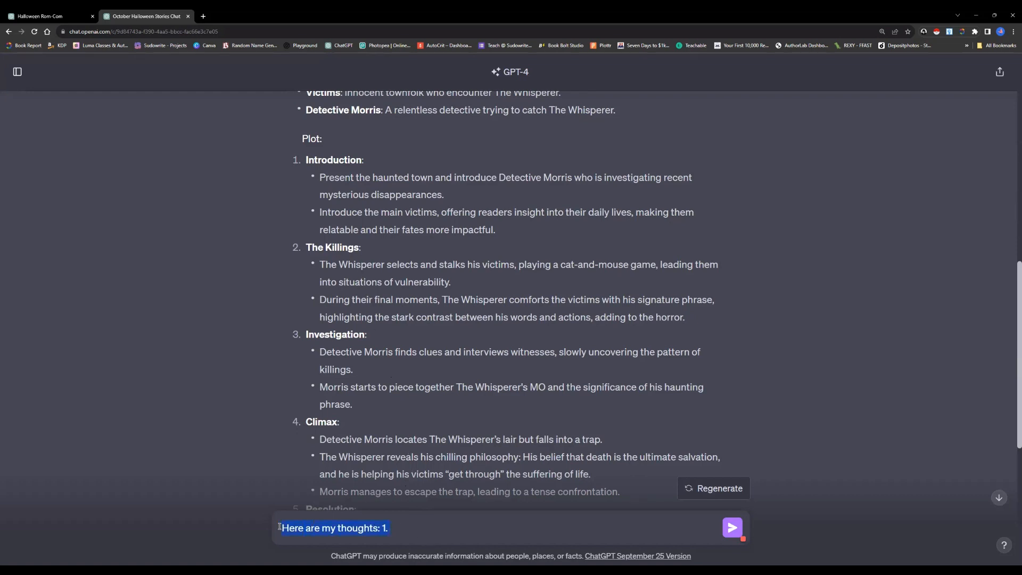
pyautogui.hotkey('ctrl', 'x')
# Review the outline's remaining plot points and themes once more, and go back to its setting and characters
pyautogui.scroll(-1, 424, 407)
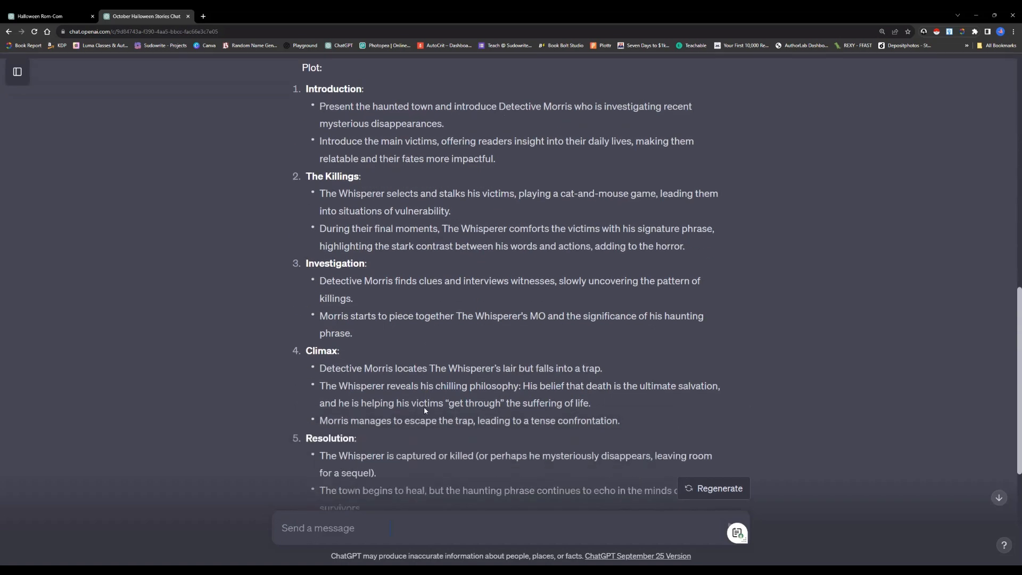
pyautogui.scroll(-5, 424, 407)
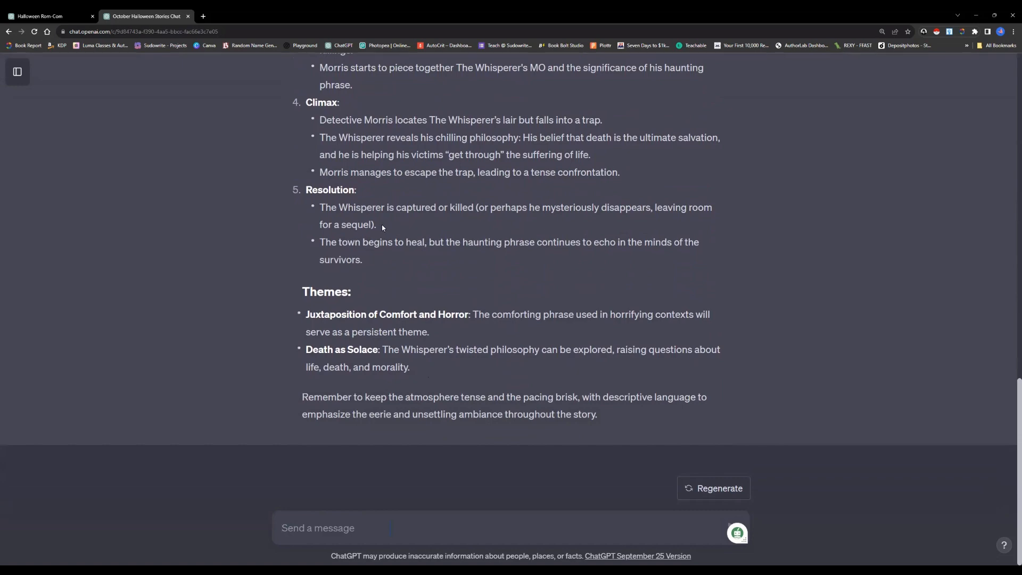
pyautogui.scroll(10, 382, 228)
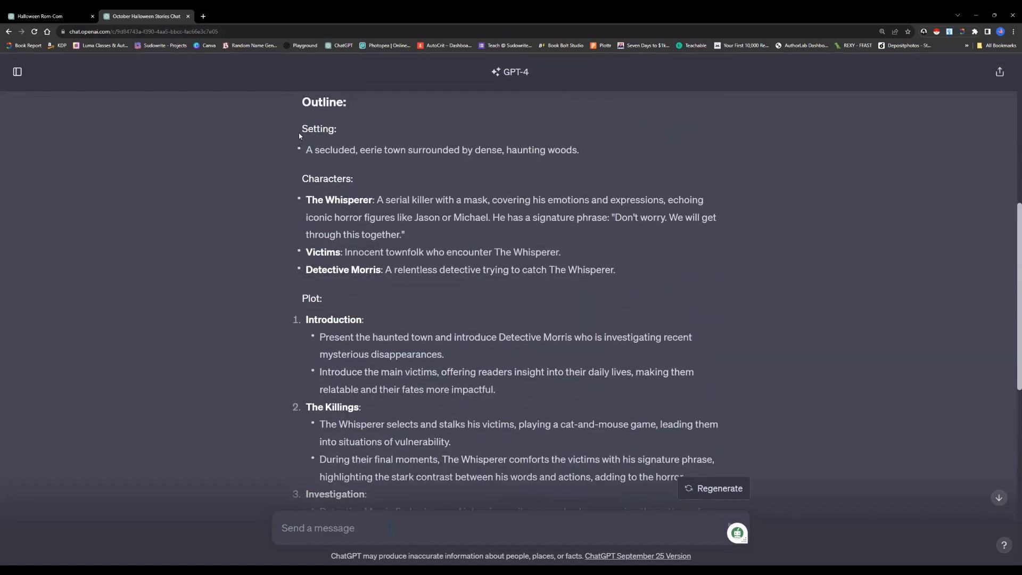
# Switch to the Halloween Rom-Com chat and look over Bart Cackle's character description and talk style
pyautogui.click(75, 15)
pyautogui.scroll(1, 415, 218)
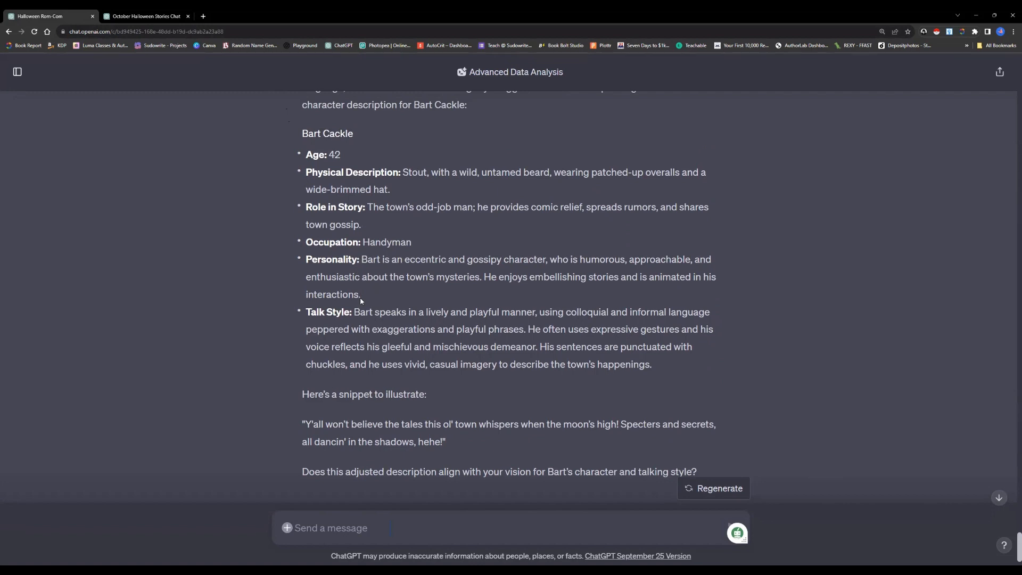
pyautogui.scroll(-1, 361, 301)
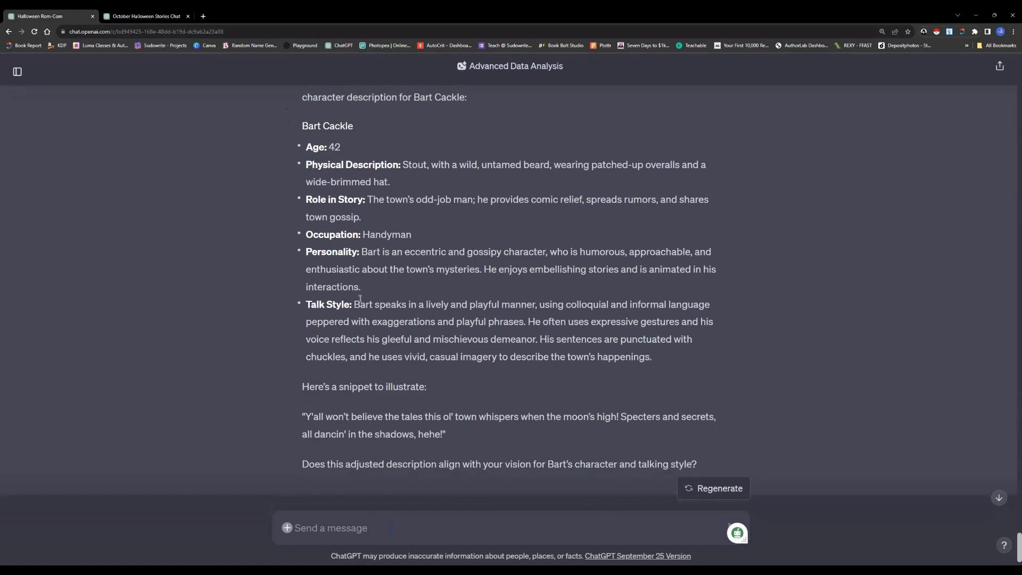